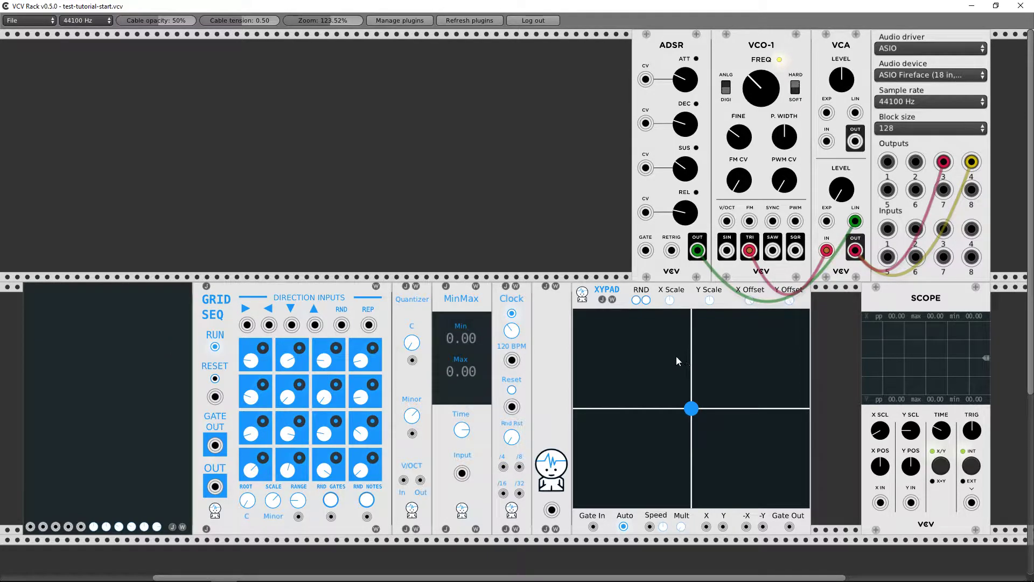
Step: Delete all seven JW-Modules from the lower row, leaving only the Scope there
key(Delete)
key(Delete)
key(Delete)
key(Delete)
key(Delete)
key(Delete)
key(Delete)
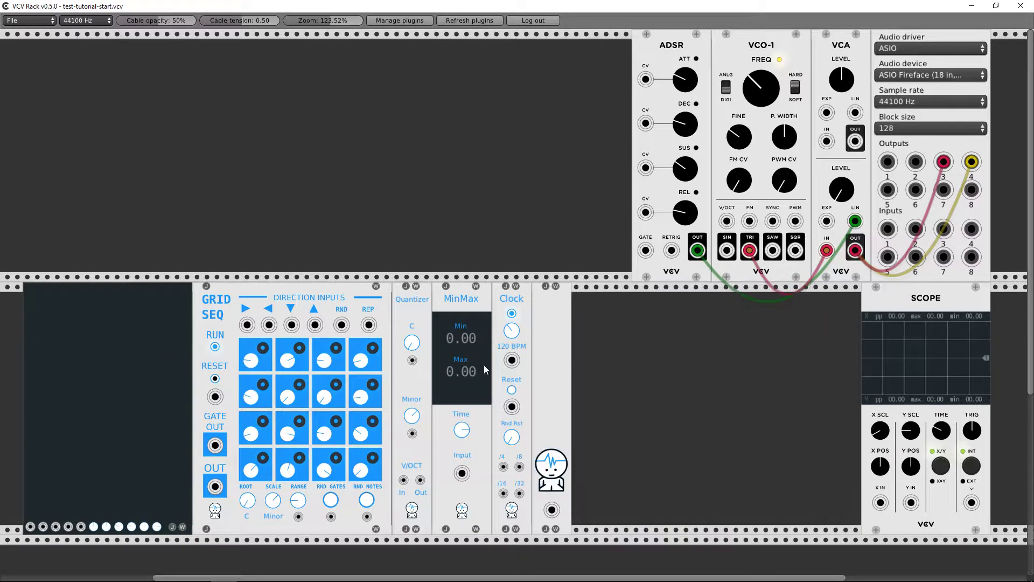
Step: Add a JW-Modules FullScope to the lower row and move it toward the middle of the row
right_click(116, 366)
scroll(97, 372, down, 5)
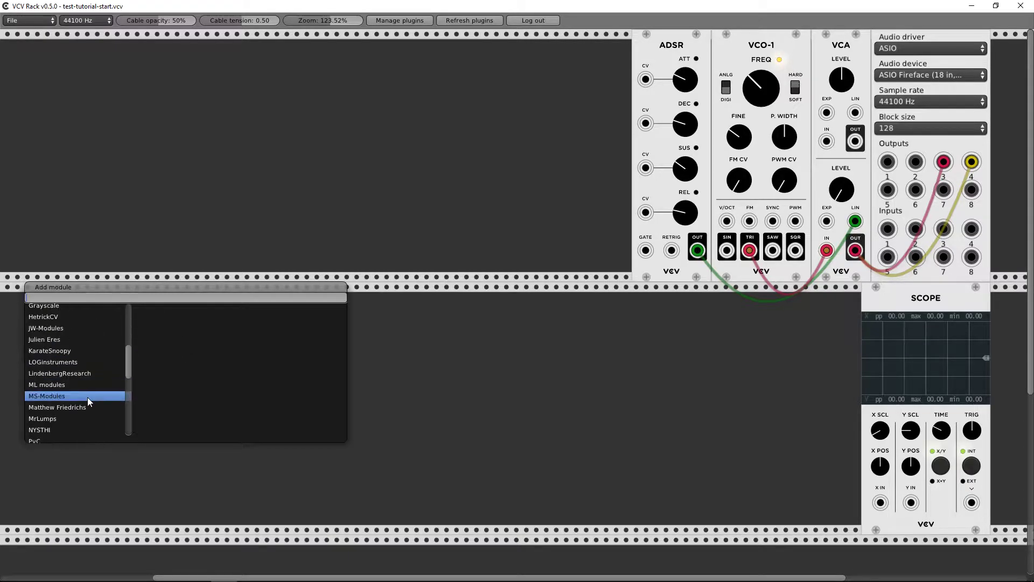
click(53, 327)
click(150, 320)
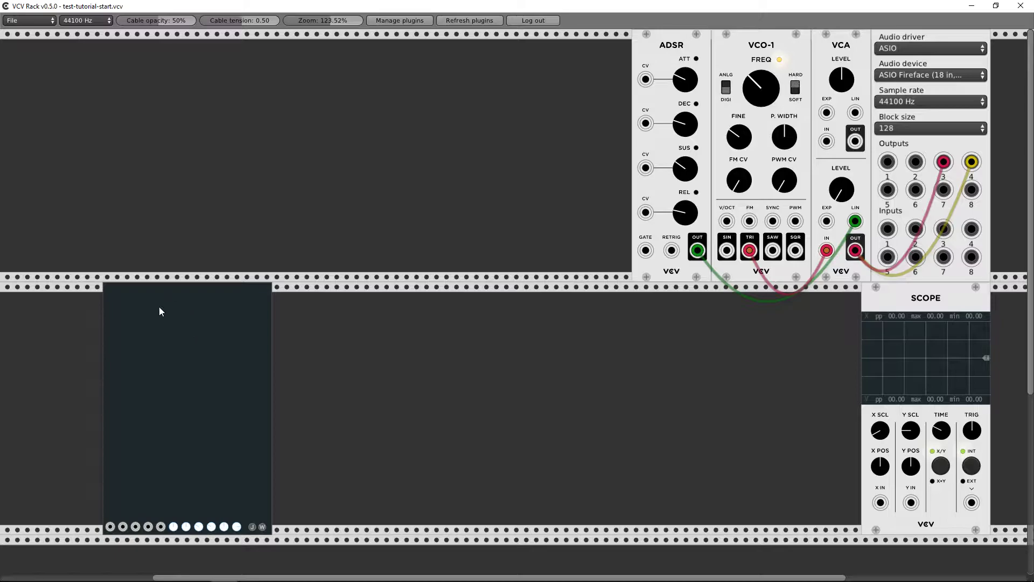
drag(159, 311, 361, 323)
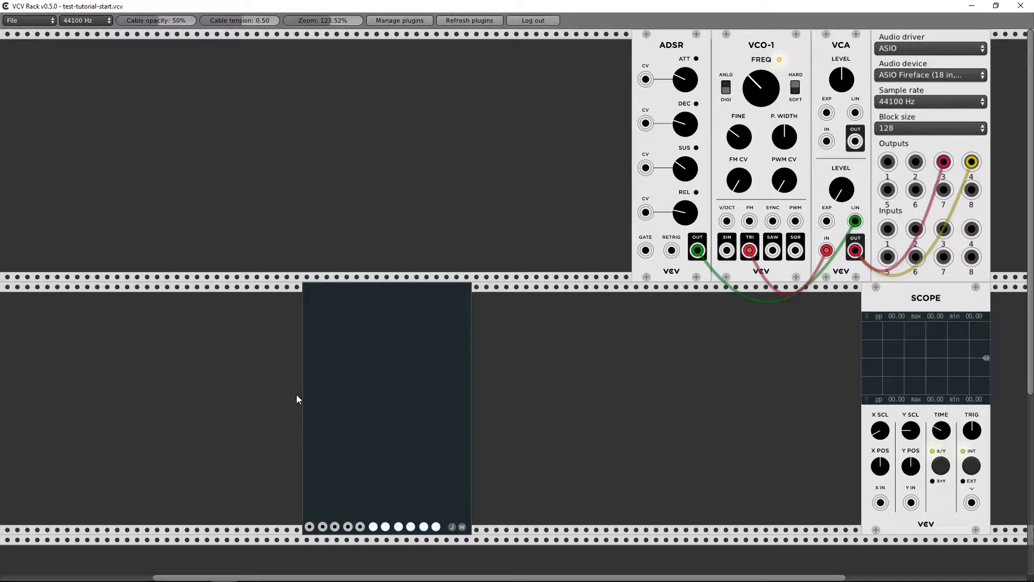
Step: Add a Fundamental LFO-1 to the upper row and duplicate it twice to get three LFOs side by side
right_click(302, 204)
scroll(187, 237, down, 3)
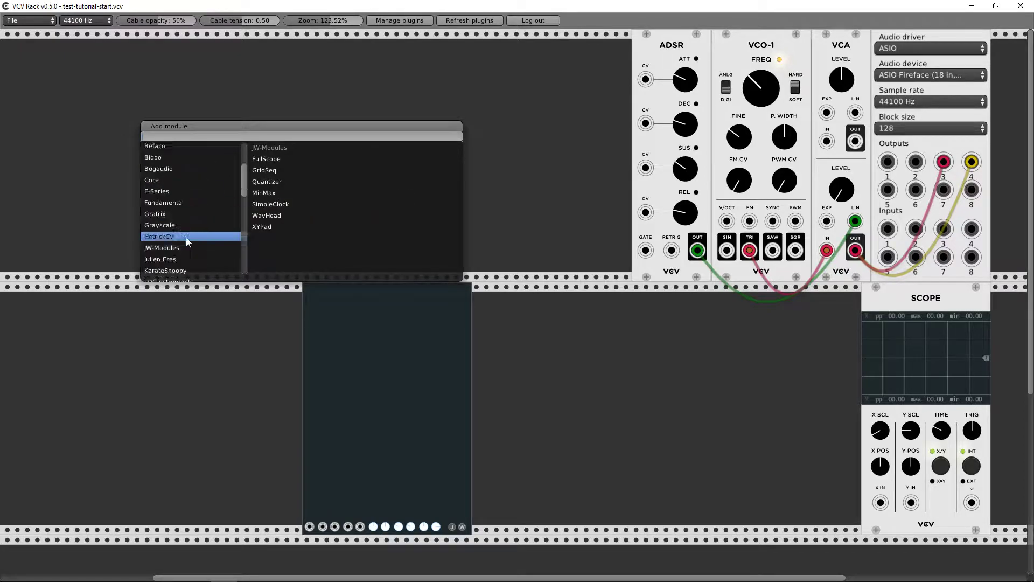
mouse_move(170, 202)
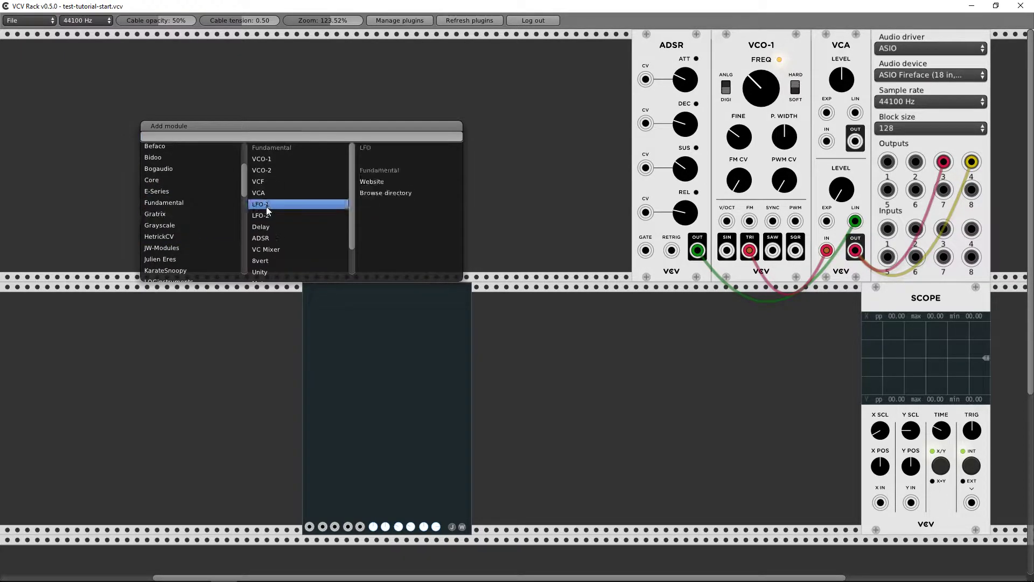
click(268, 207)
key(ctrl+d)
key(ctrl+d)
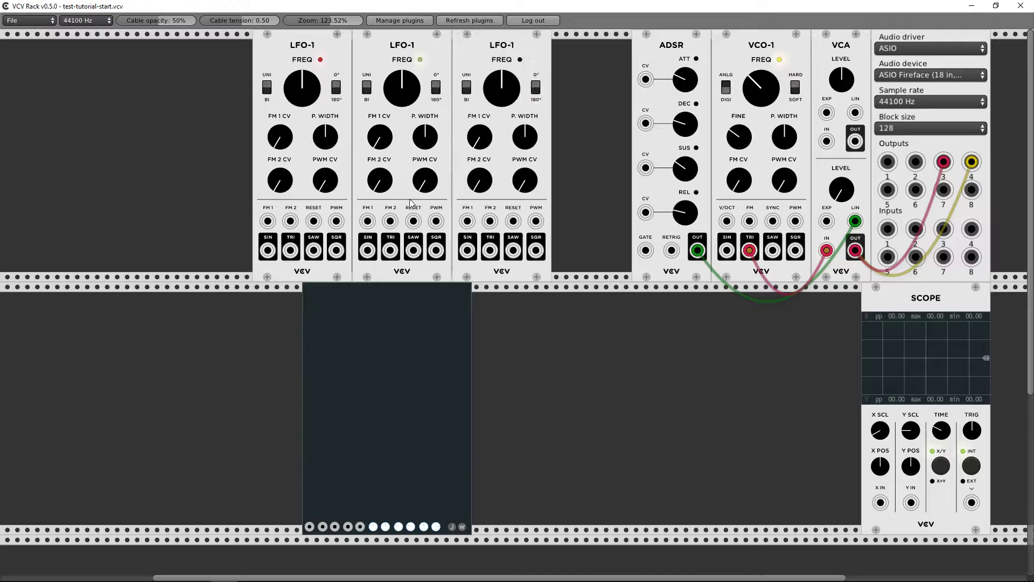
Step: Patch the first LFO's SIN output into FullScope's first input and the second LFO's SIN into its second input
drag(279, 249, 332, 487)
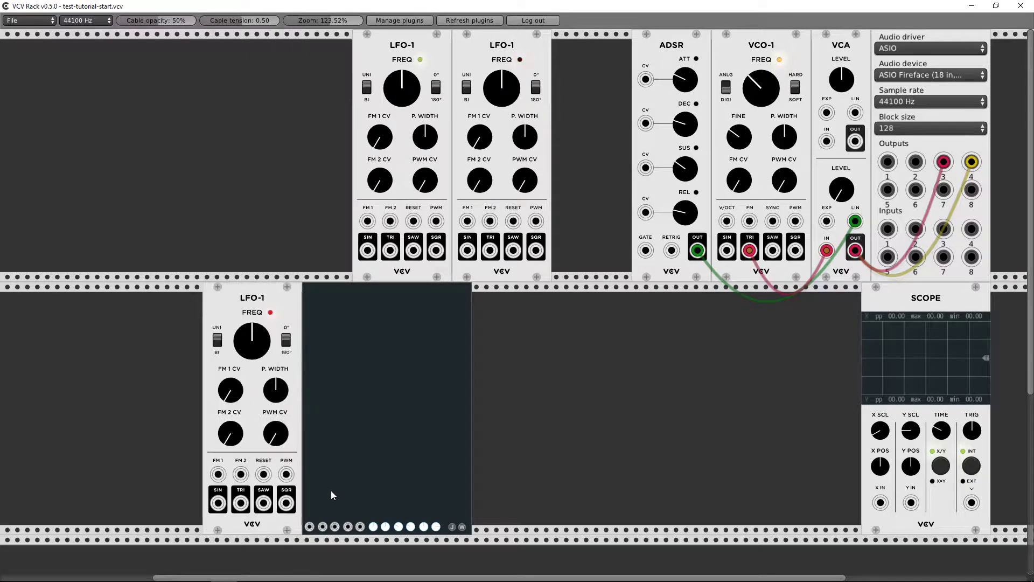
drag(308, 454, 338, 215)
drag(274, 249, 310, 526)
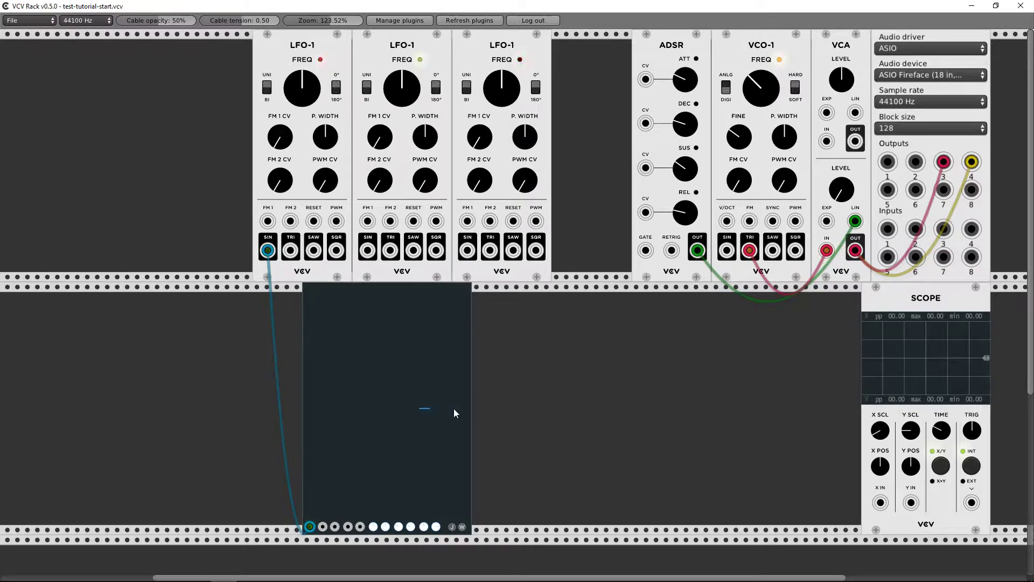
drag(369, 251, 311, 523)
drag(368, 251, 322, 527)
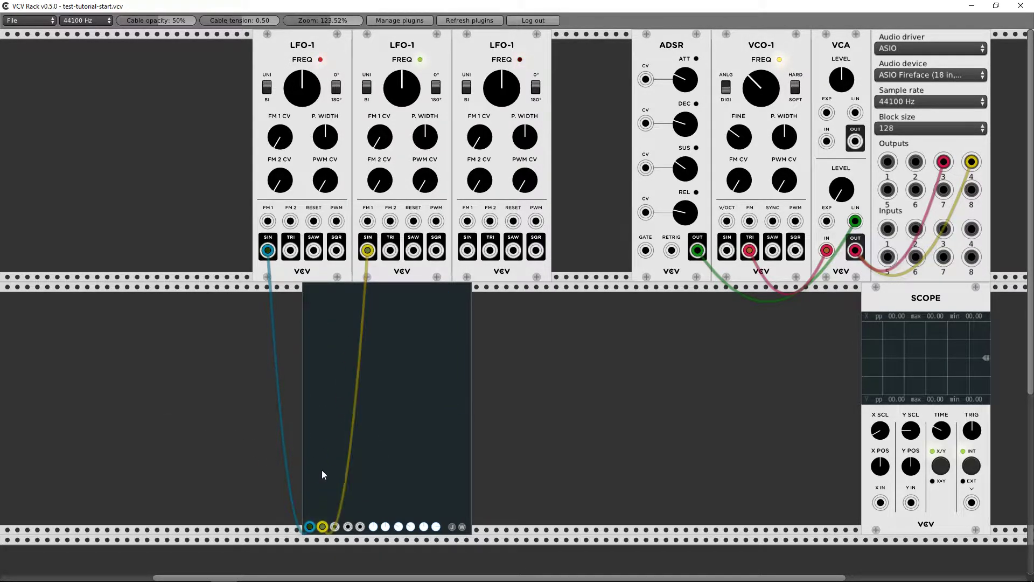
Step: Shift the trace with FullScope's first knob, vary the second LFO's frequency before resetting it, and reset FullScope's last knob
drag(402, 87, 402, 105)
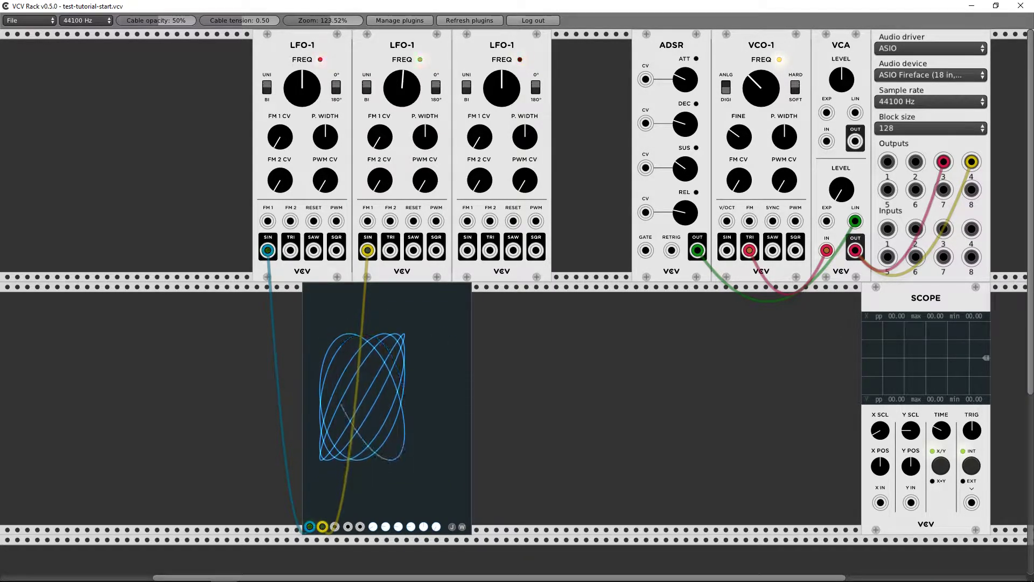
drag(372, 526, 371, 467)
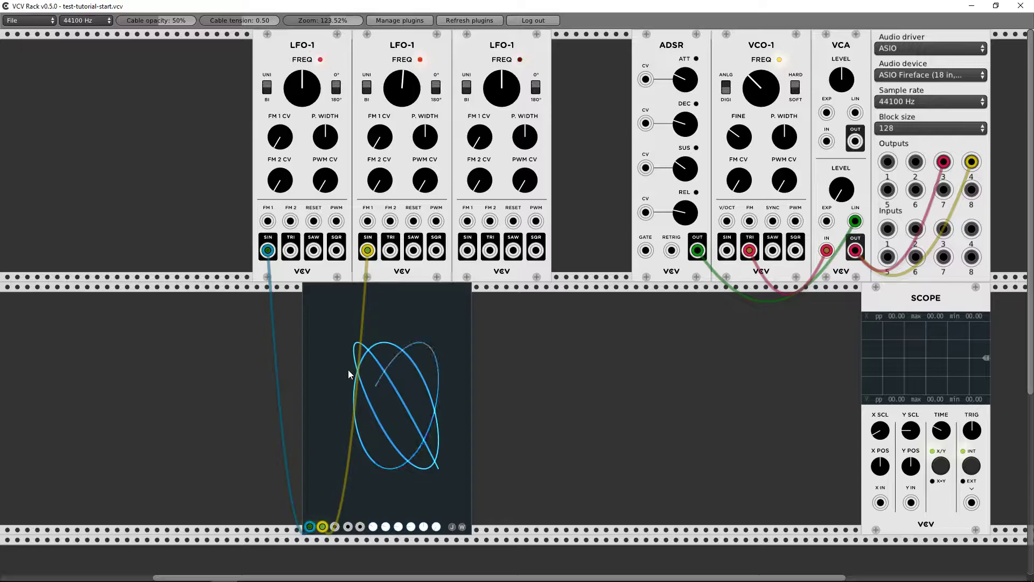
drag(411, 102, 410, 72)
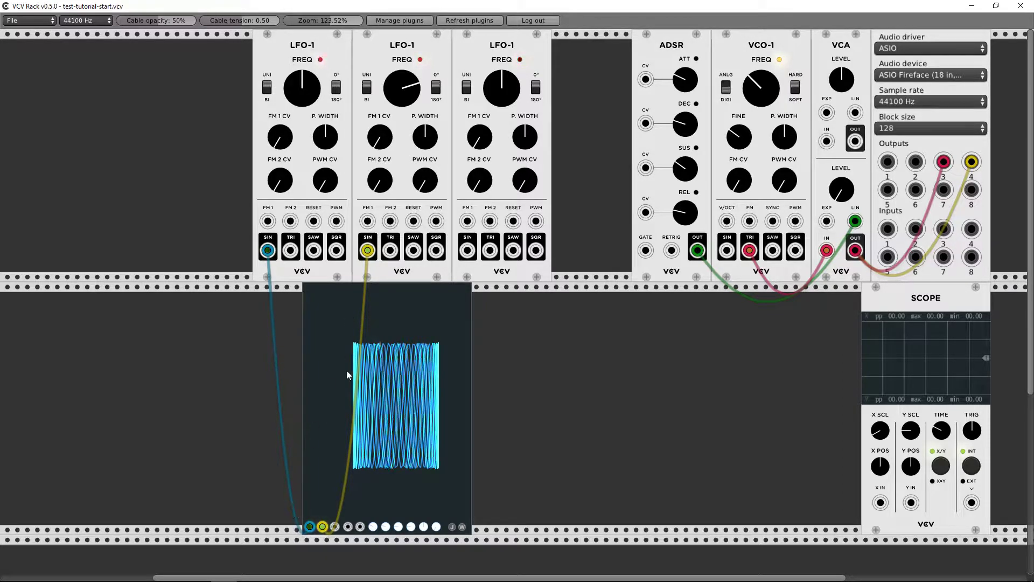
double_click(405, 90)
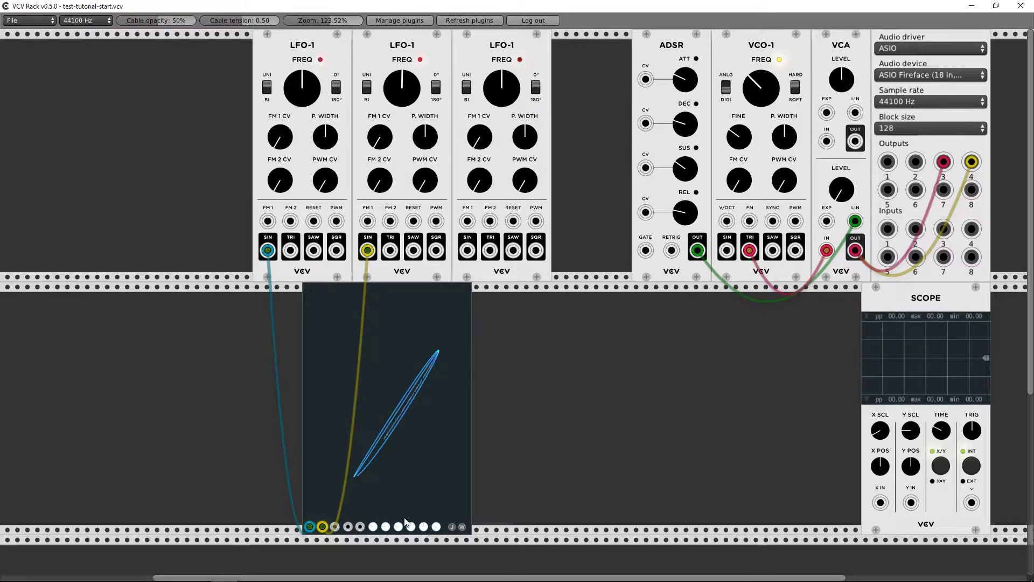
right_click(436, 528)
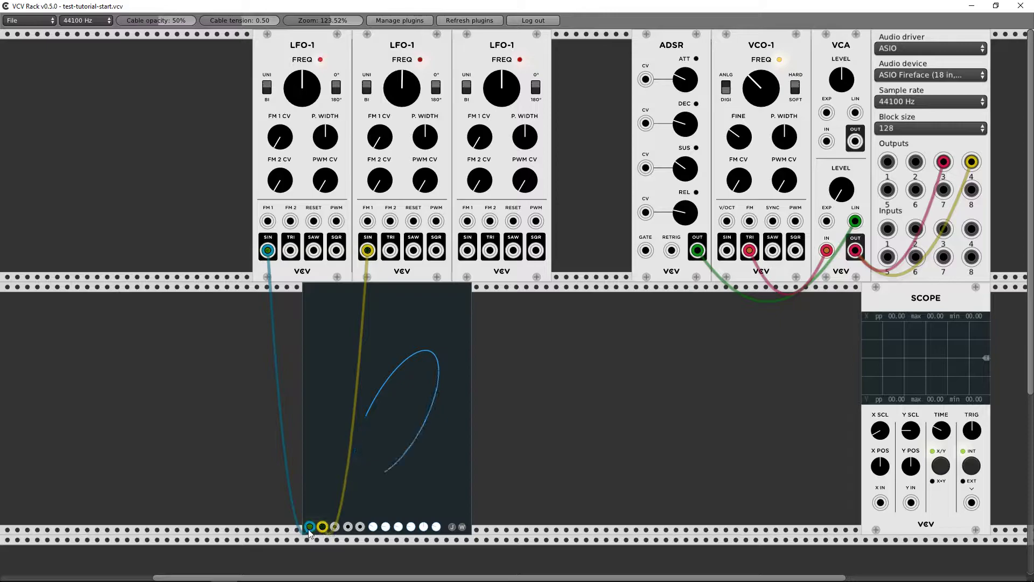
Step: Patch the third LFO's SIN output into FullScope's third input, lower that LFO's frequency and adjust FullScope's last knob
drag(336, 526, 474, 252)
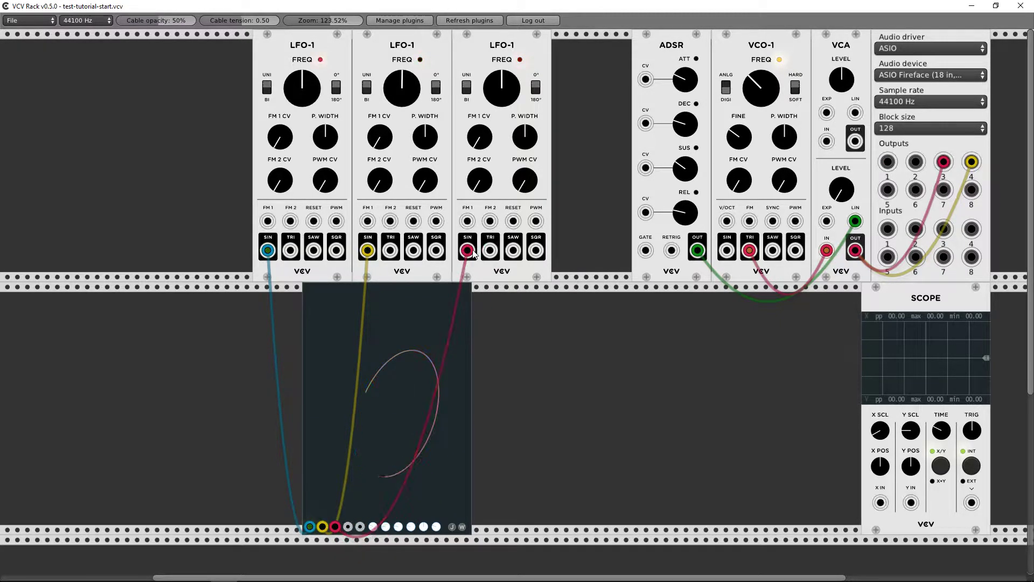
mouse_move(507, 77)
mouse_down()
mouse_move(504, 110)
mouse_move(503, 62)
mouse_move(503, 104)
mouse_up()
drag(437, 527, 436, 549)
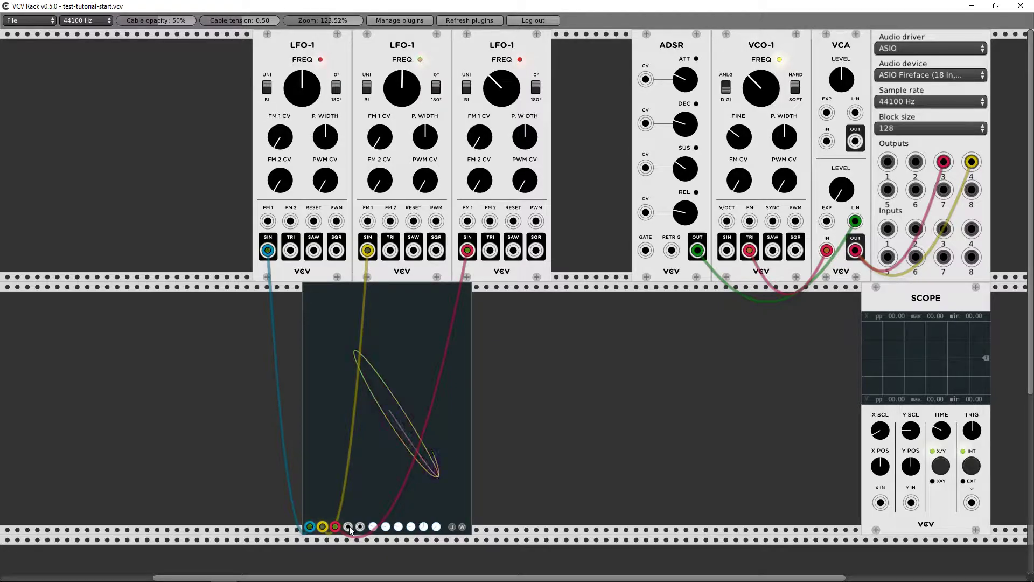
Step: Try the third LFO's cable in FullScope's fourth and fifth inputs, raising that LFO's frequency, and unplug the cable
drag(335, 526, 348, 528)
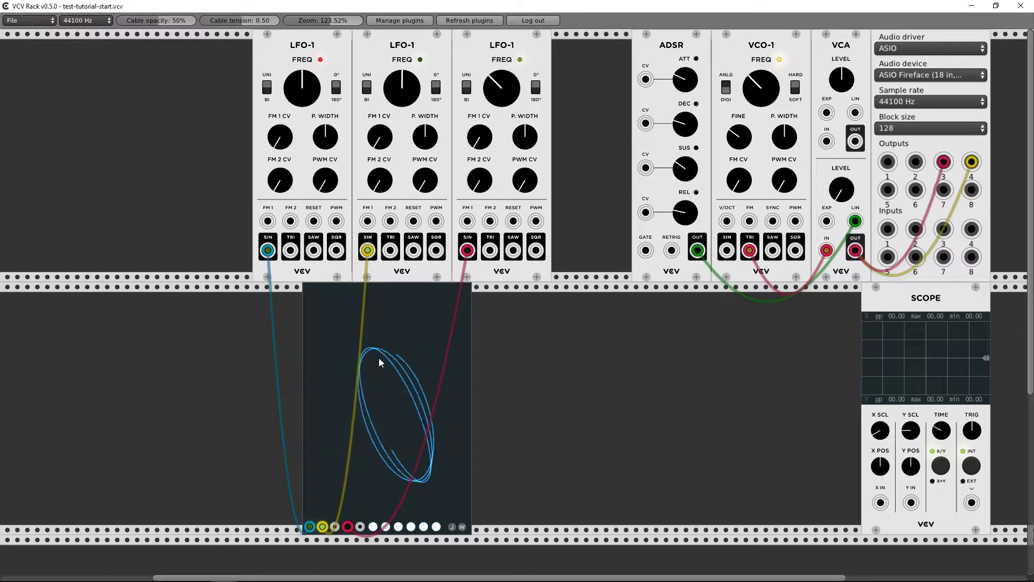
drag(348, 527, 361, 529)
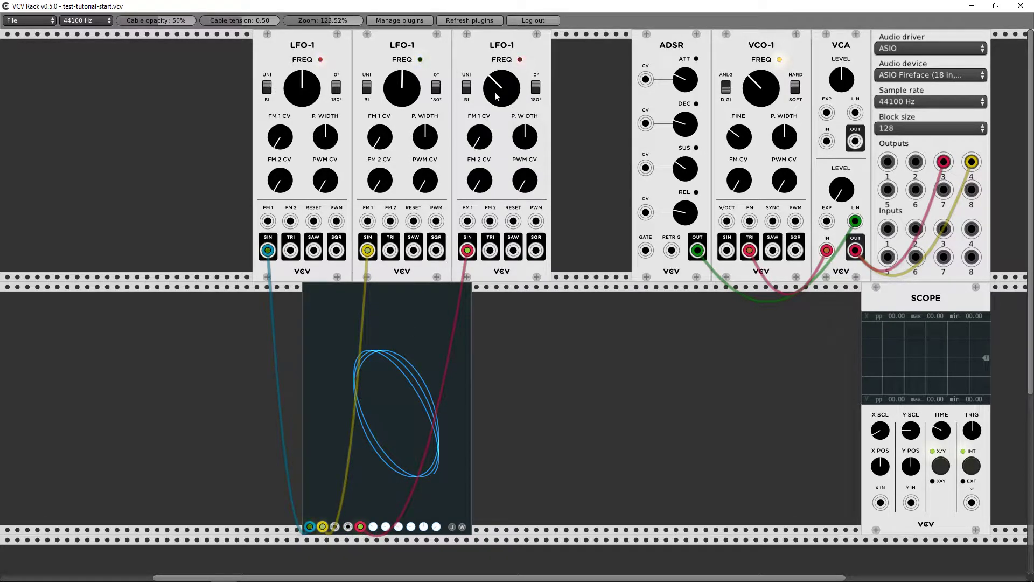
mouse_move(501, 88)
mouse_down()
mouse_move(502, 110)
mouse_move(502, 78)
mouse_up()
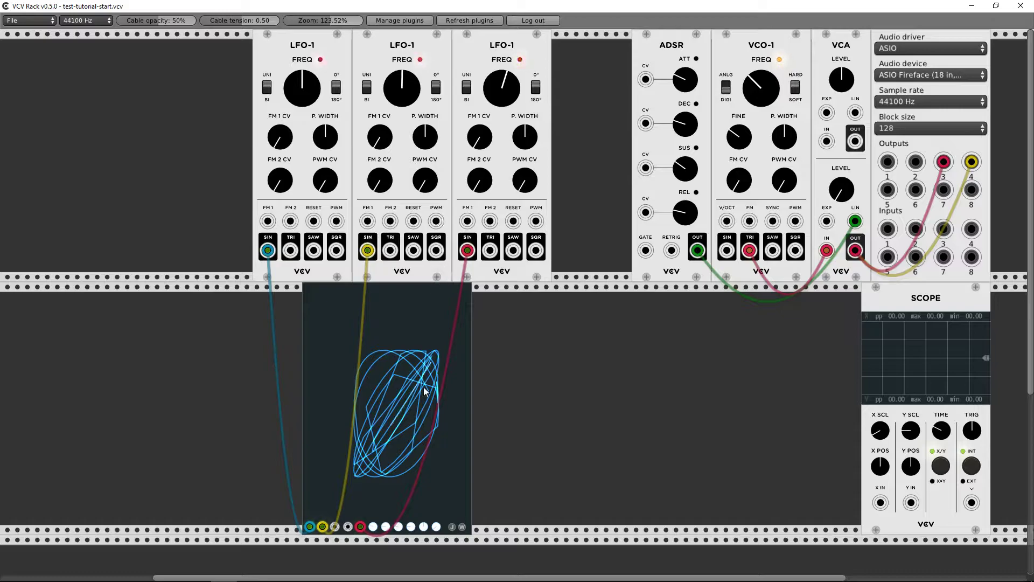
drag(361, 527, 529, 454)
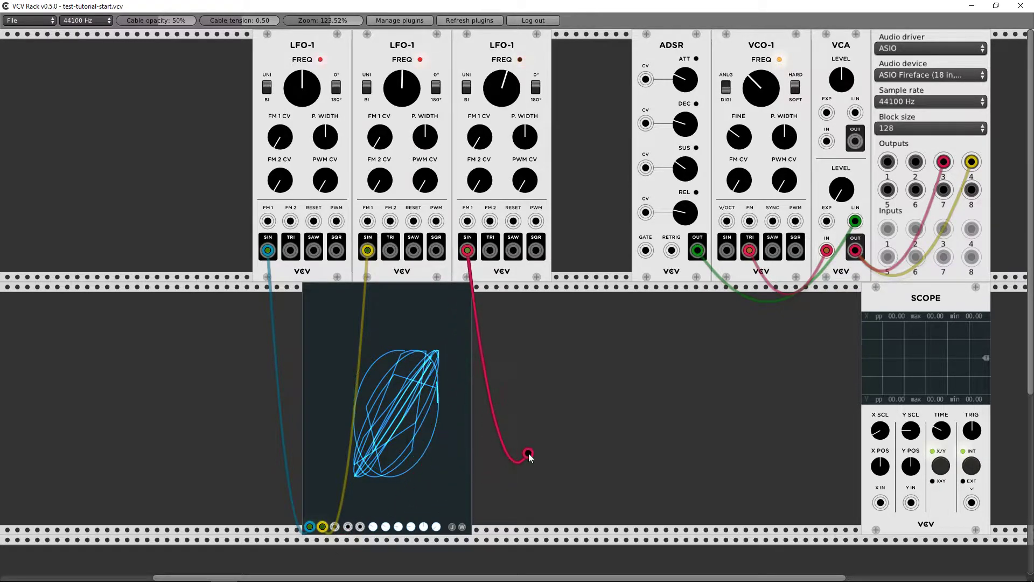
Step: Toggle the Scope to X+Y and back to X/Y for comparison, and delete FullScope from the rack
drag(391, 314, 424, 310)
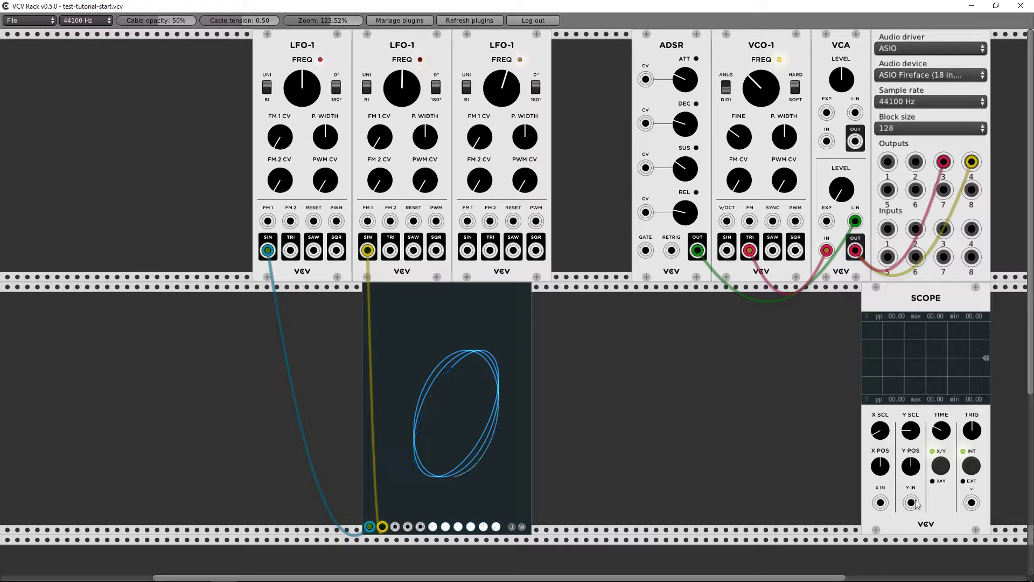
click(940, 465)
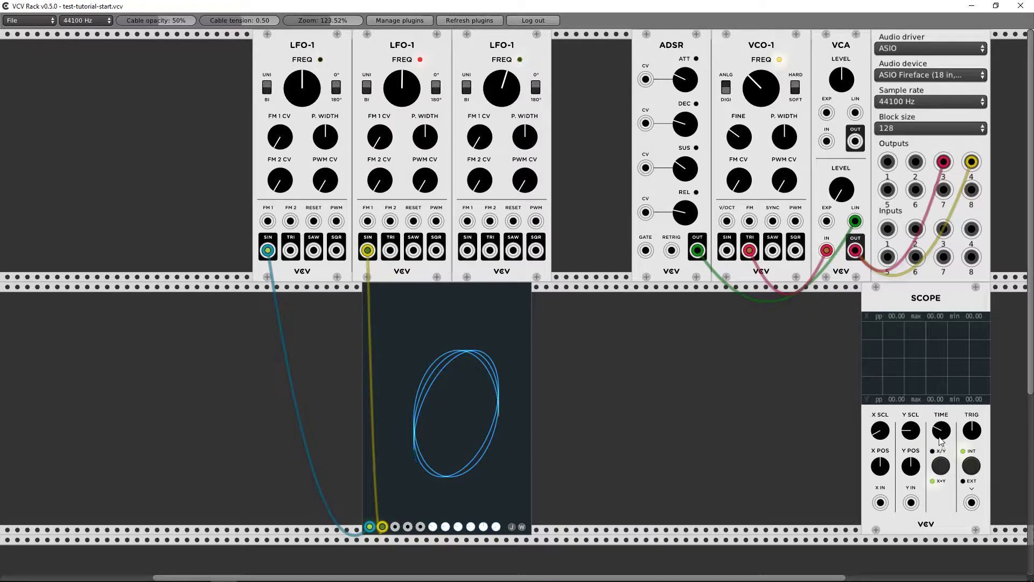
click(941, 467)
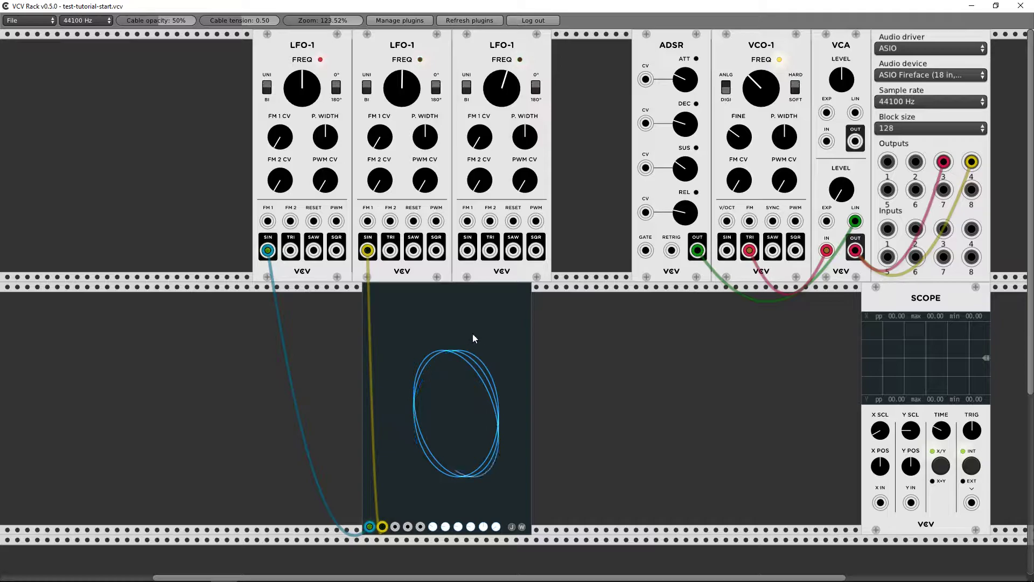
drag(474, 337, 540, 335)
key(Delete)
Step: Add a JW-Modules MinMax to the lower row and position it below the second LFO
right_click(309, 361)
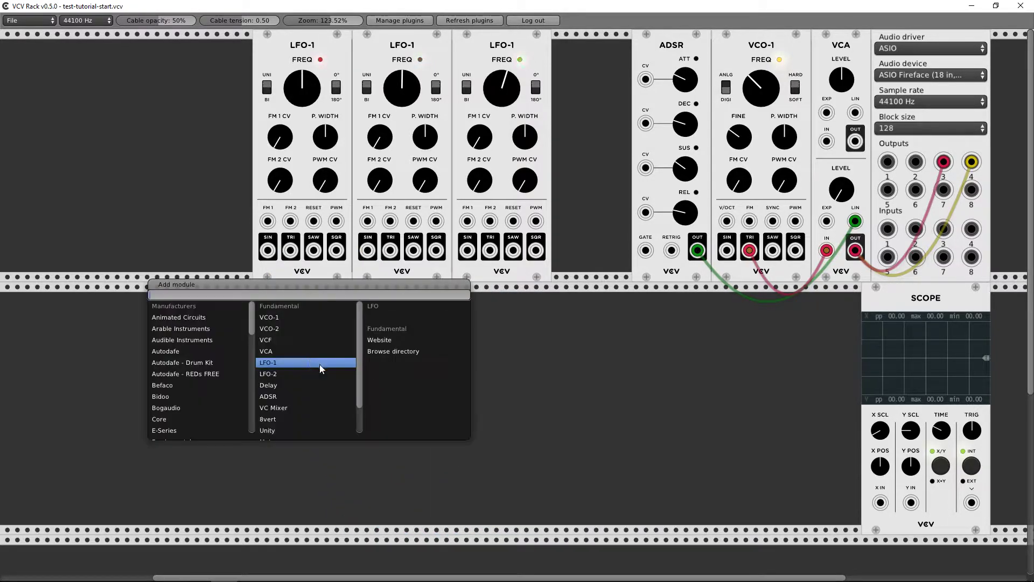
scroll(194, 380, down, 8)
scroll(179, 389, down, 6)
scroll(178, 389, up, 8)
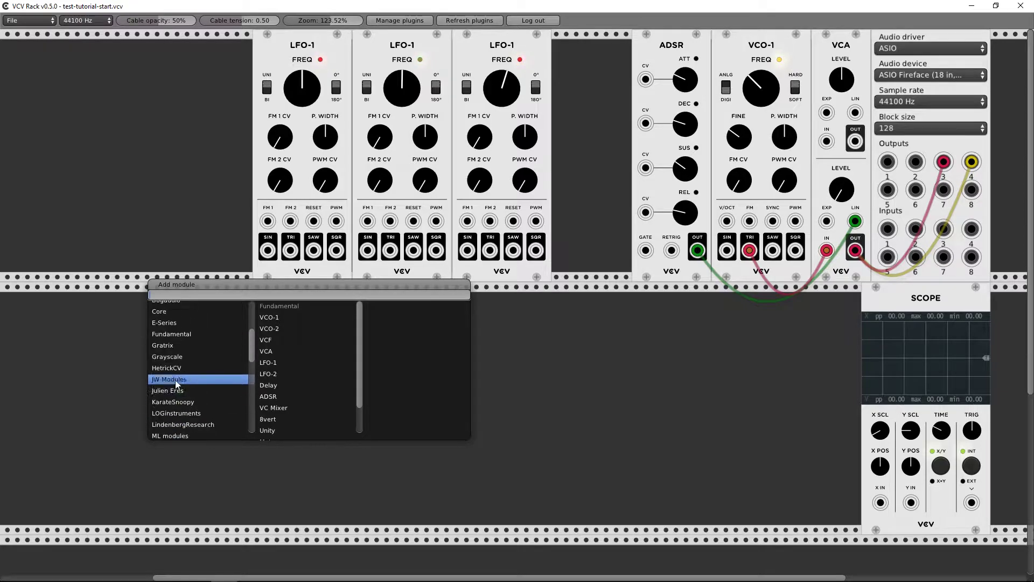
click(173, 378)
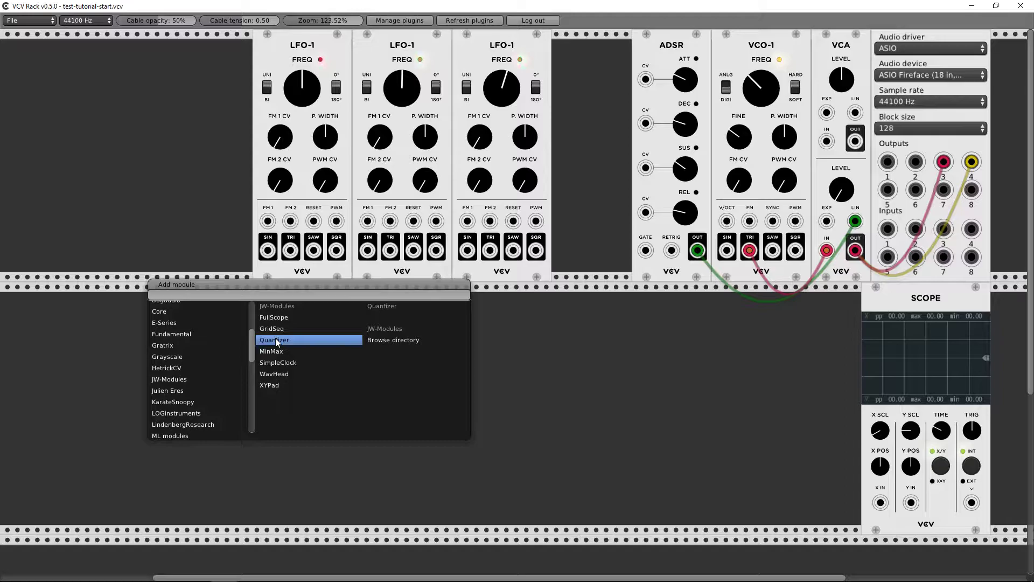
click(280, 350)
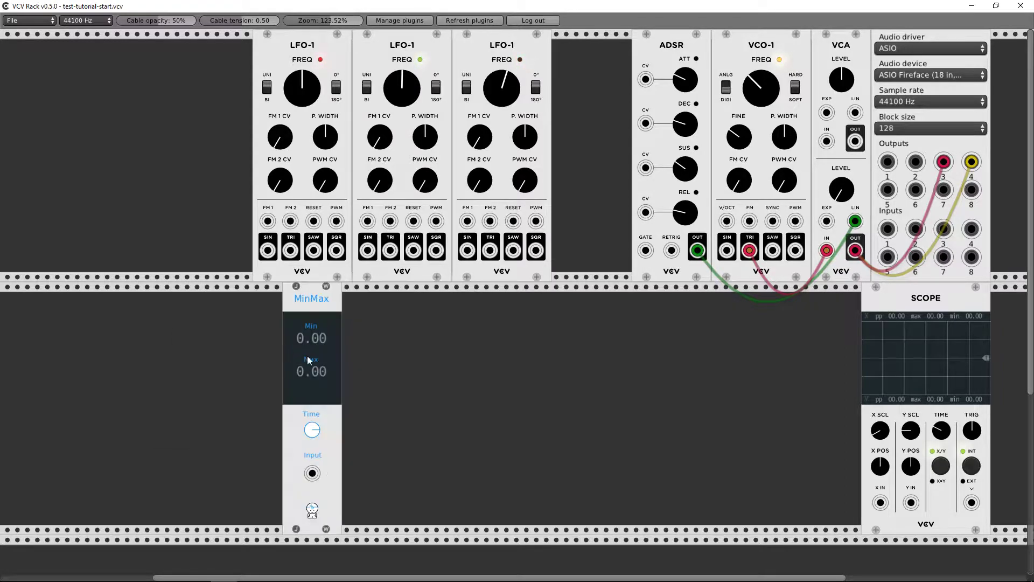
drag(297, 323, 356, 313)
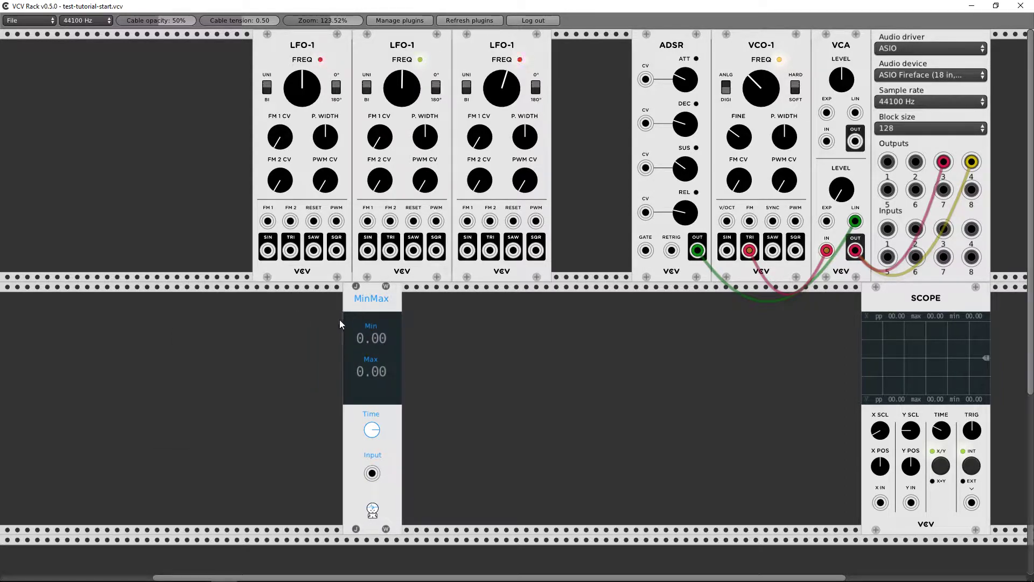
Step: Test MinMax with the first LFO's SIN output, adjusting its Time and the LFO's frequency, and delete MinMax
drag(262, 249, 372, 474)
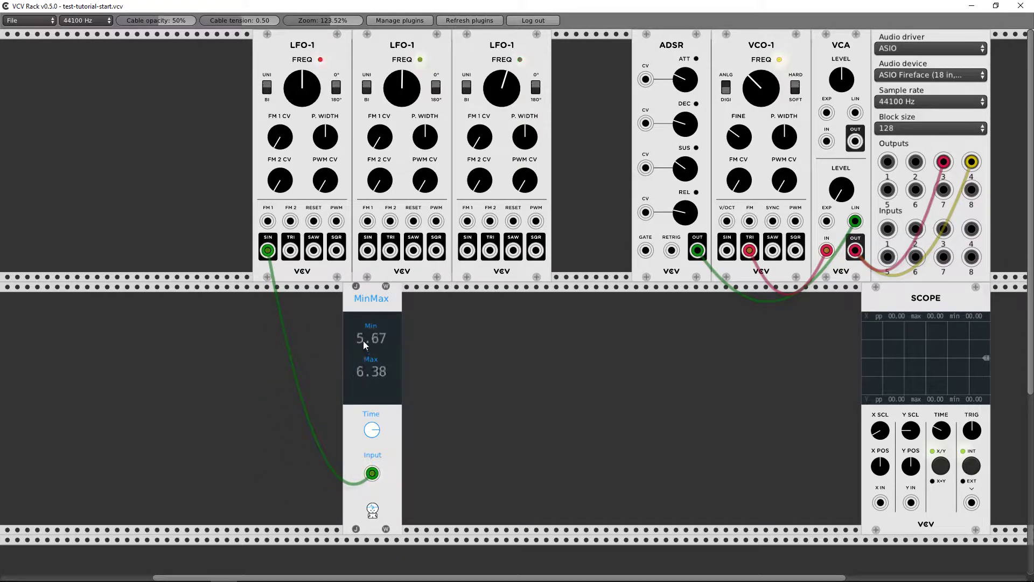
drag(382, 427, 383, 415)
drag(302, 88, 301, 111)
drag(372, 429, 371, 437)
key(Delete)
right_click(337, 383)
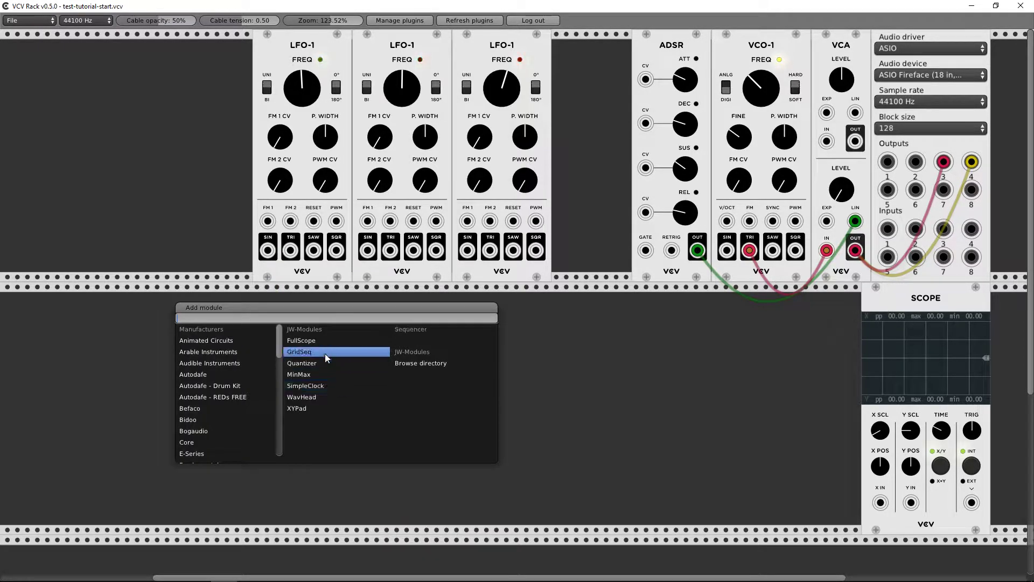
click(326, 386)
drag(340, 377, 383, 376)
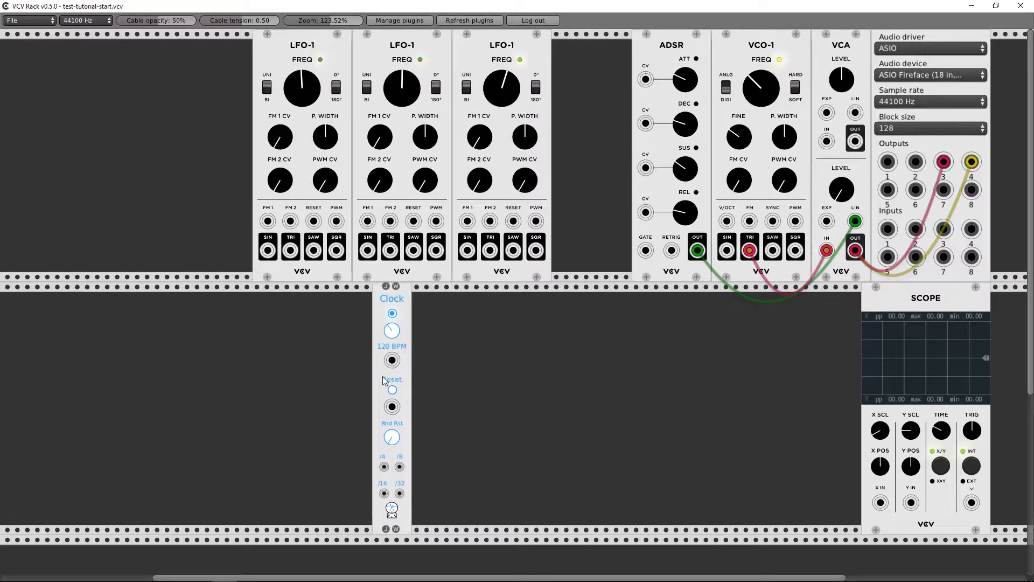
key(Delete)
Step: Add a JW-Modules WavHead below the second LFO and patch its input to the first LFO's SIN output
right_click(382, 376)
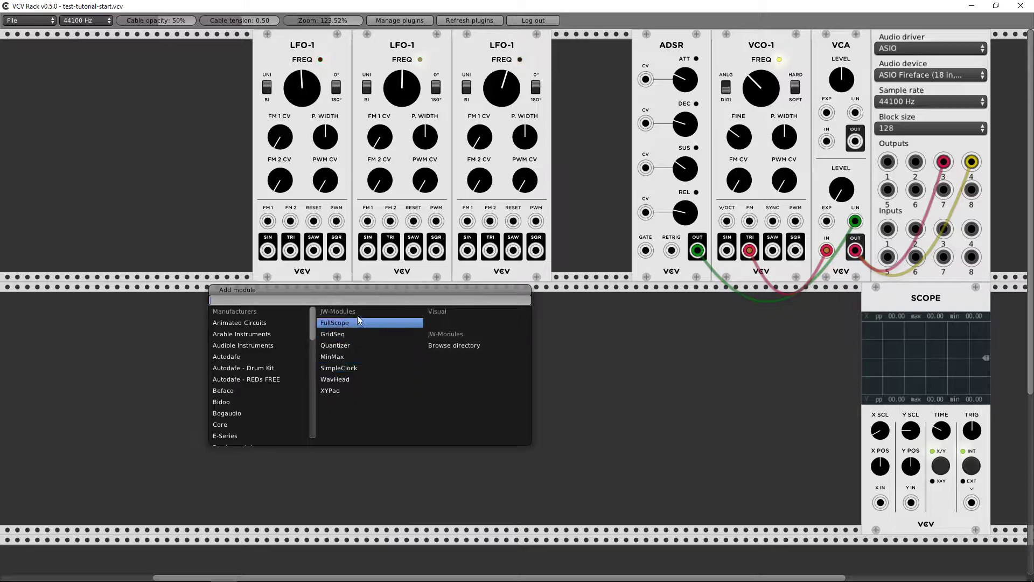
click(376, 380)
drag(353, 390, 406, 397)
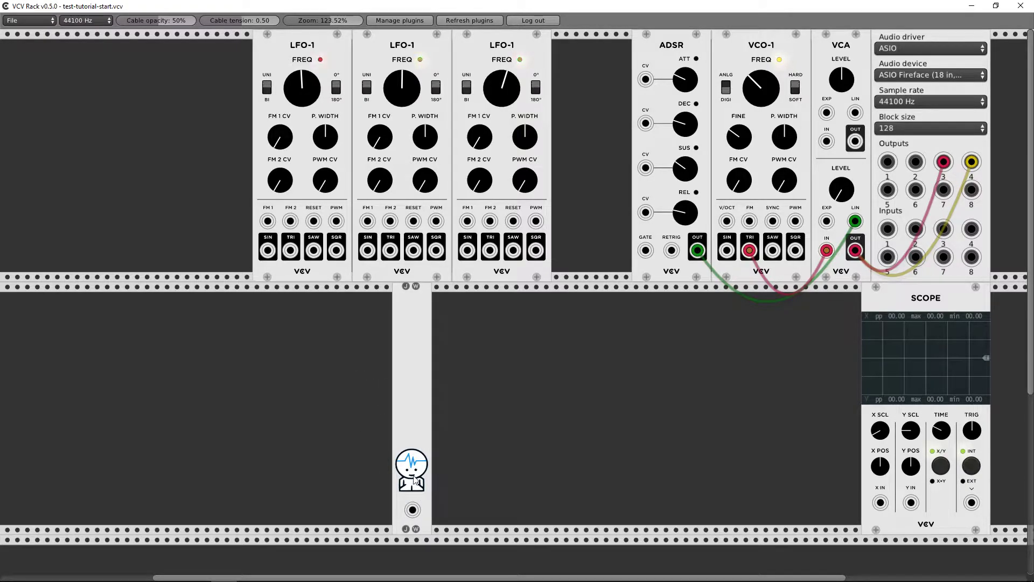
drag(413, 509, 271, 252)
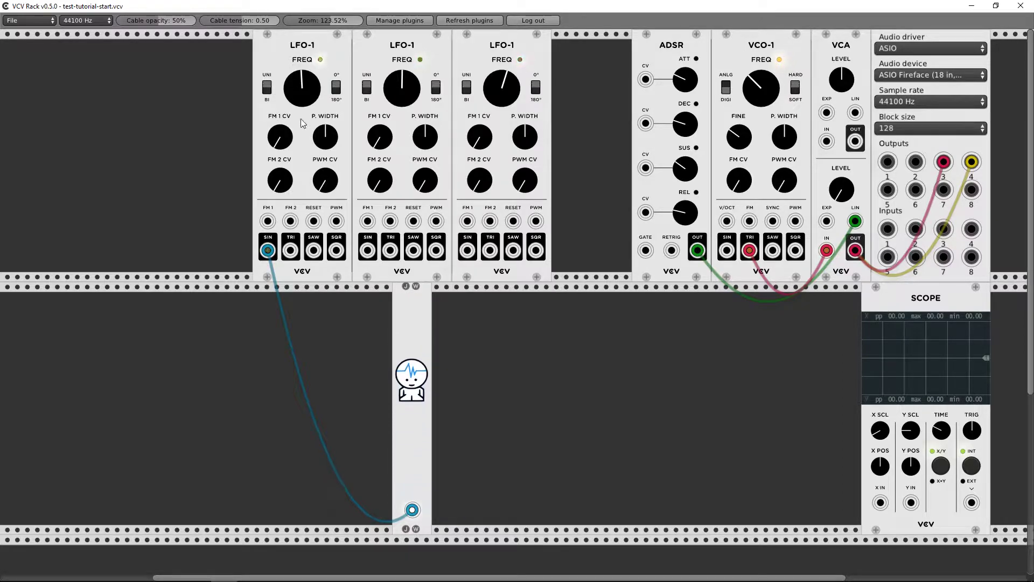
Step: Adjust the first LFO's frequency to test WavHead's movement, and delete WavHead from the rack
mouse_move(294, 82)
mouse_down()
mouse_move(294, 48)
mouse_move(294, 73)
mouse_move(294, 65)
mouse_up()
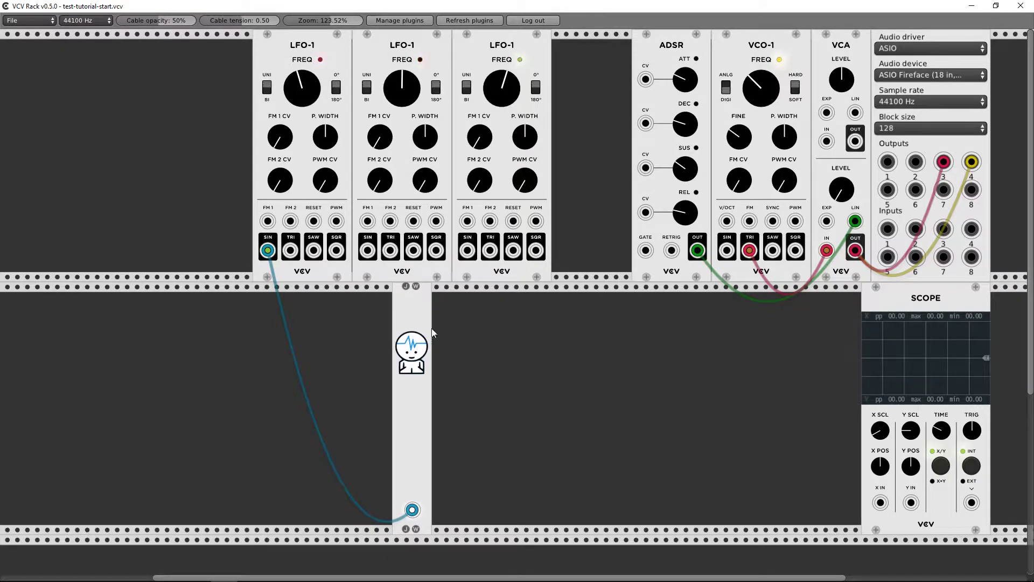
key(Delete)
Step: Add a JW-Modules XYPad to the lower row and align it below the second and third LFOs
right_click(408, 388)
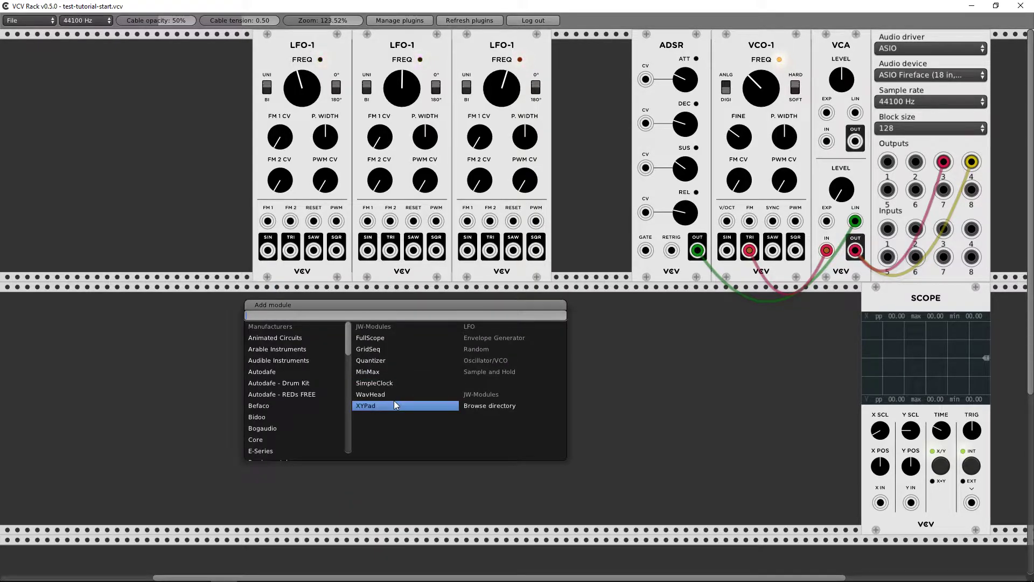
click(394, 405)
drag(360, 293, 430, 293)
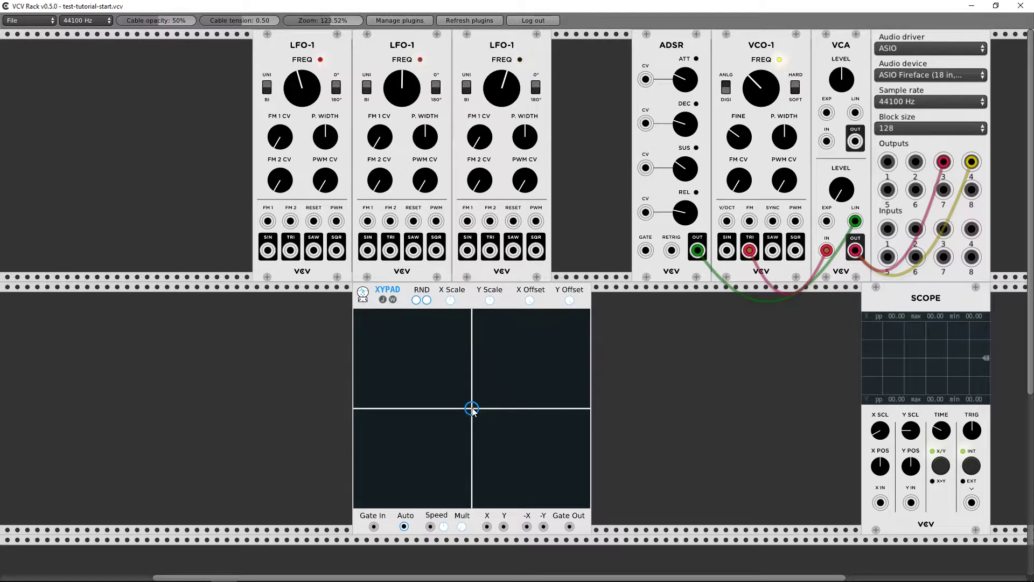
Step: Draw several overlapping loops on the XYPad and turn on Auto playback
mouse_move(473, 409)
mouse_down()
mouse_move(547, 404)
mouse_move(482, 337)
mouse_move(386, 439)
mouse_move(464, 455)
mouse_up()
mouse_move(525, 405)
mouse_down()
mouse_move(519, 387)
mouse_move(564, 351)
mouse_move(426, 431)
mouse_up()
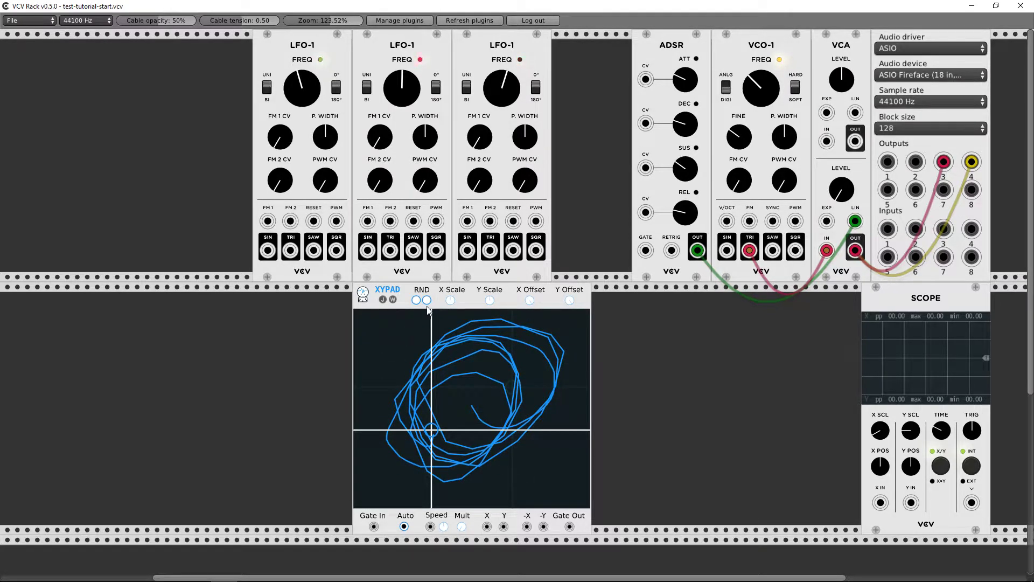
click(403, 526)
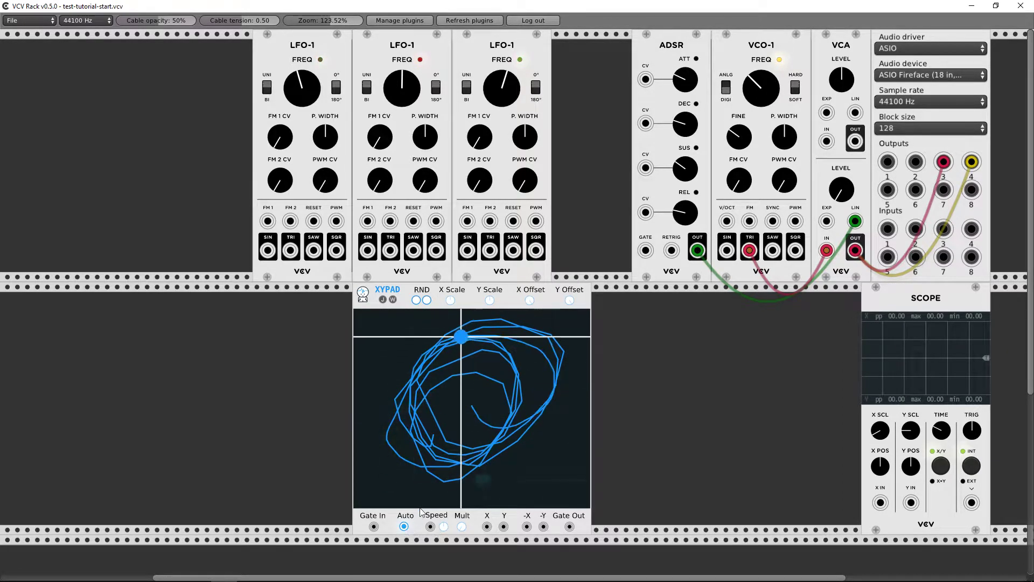
Step: Initialize the XYPad and draw a single rounded loop around the pad's centre
right_click(473, 378)
click(481, 388)
mouse_move(503, 353)
mouse_down()
mouse_move(438, 467)
mouse_move(536, 377)
mouse_move(506, 355)
mouse_up()
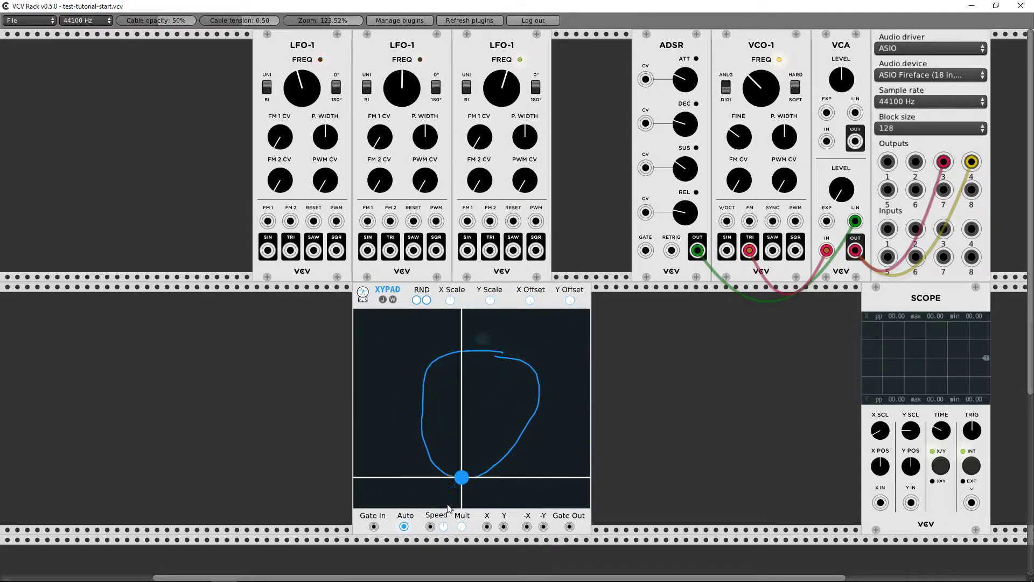
Step: Patch the XYPad's X output to the Scope's X IN and move the Scope beside the XYPad
right_click(107, 361)
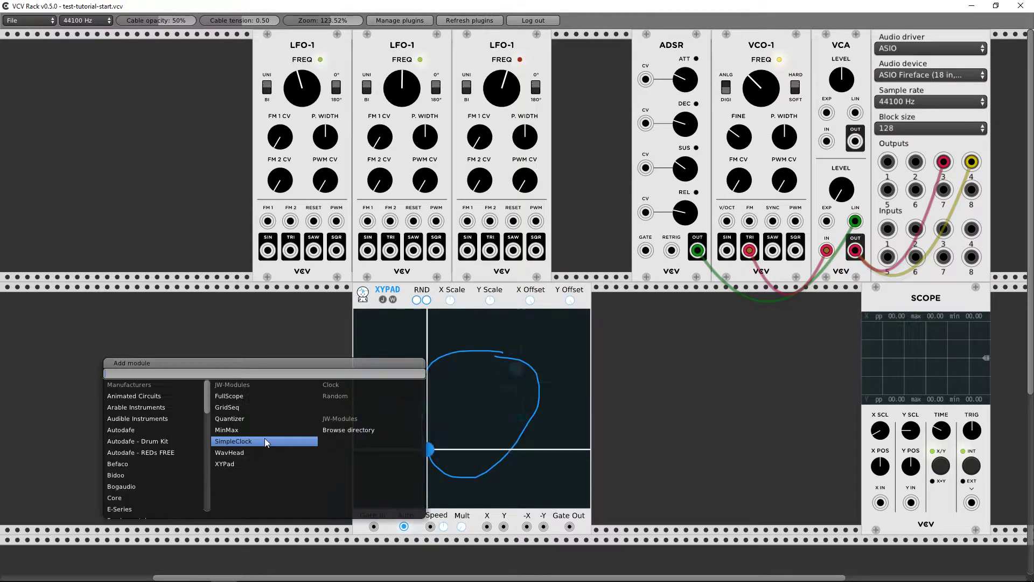
click(488, 528)
mouse_move(487, 527)
mouse_down()
mouse_move(560, 530)
mouse_move(874, 501)
mouse_move(533, 555)
mouse_move(494, 526)
mouse_up()
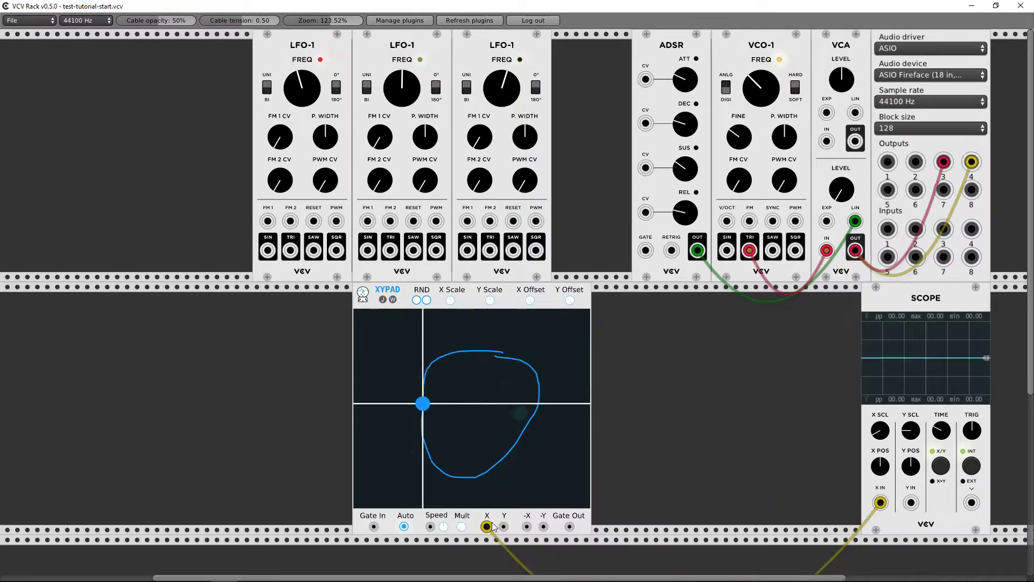
drag(882, 425, 632, 431)
Step: Add a MinMax beside the XYPad and patch its input to the X output, switching briefly to Y for comparison
right_click(253, 439)
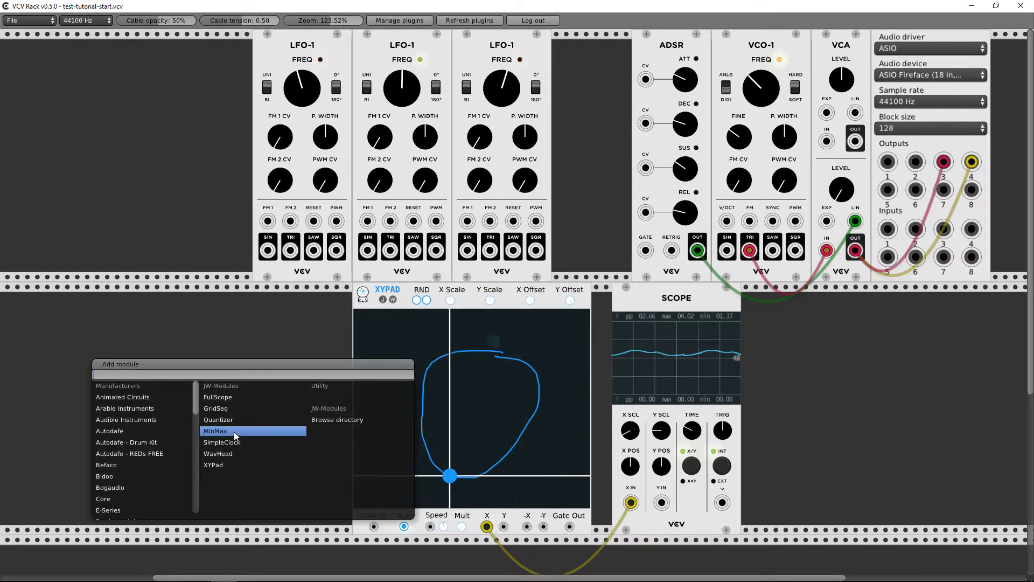
click(234, 433)
drag(486, 526, 252, 473)
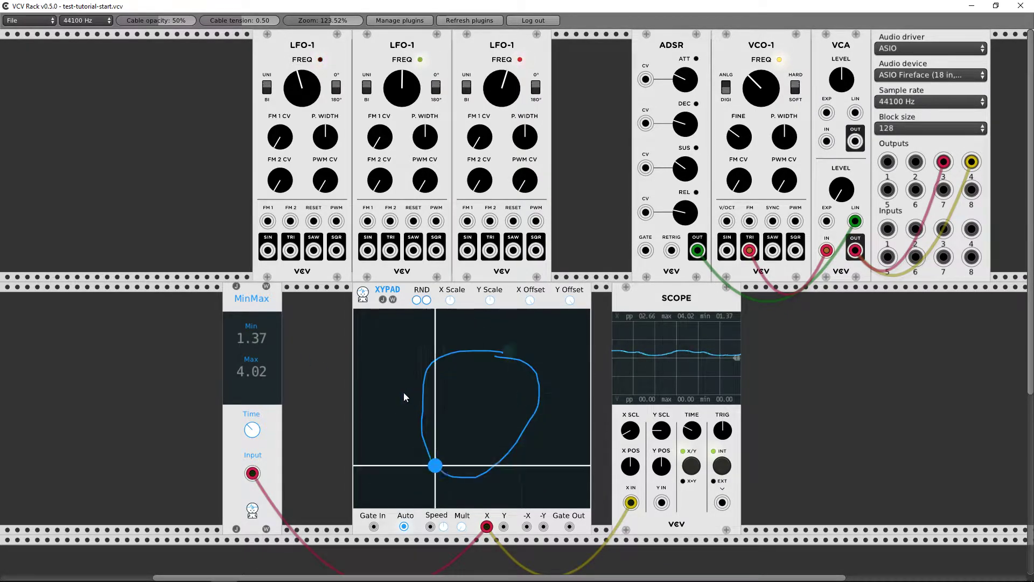
drag(488, 527, 504, 527)
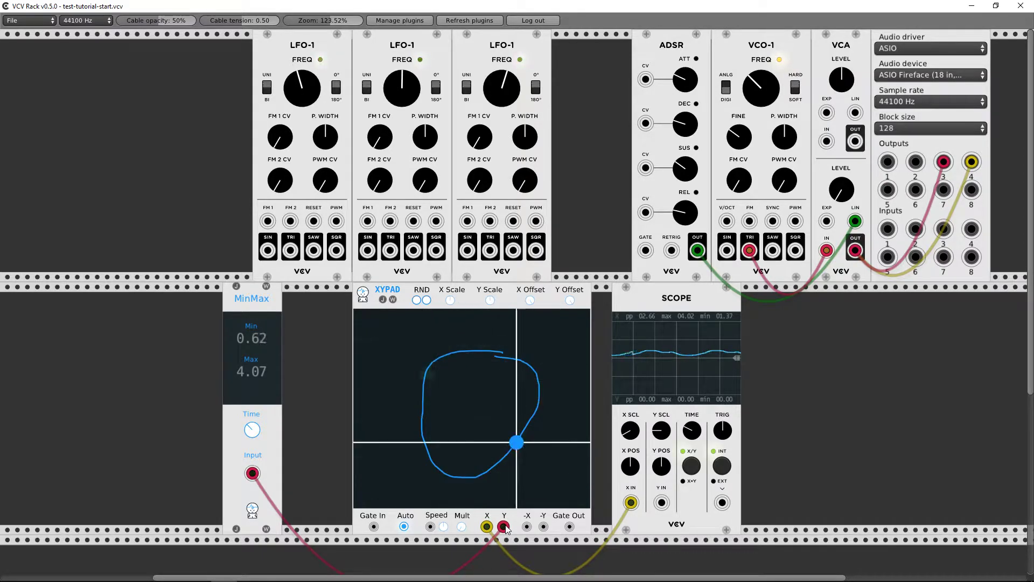
drag(504, 527, 486, 526)
Step: Initialize the XYPad and draw a wide path reaching both side edges of the pad
right_click(474, 512)
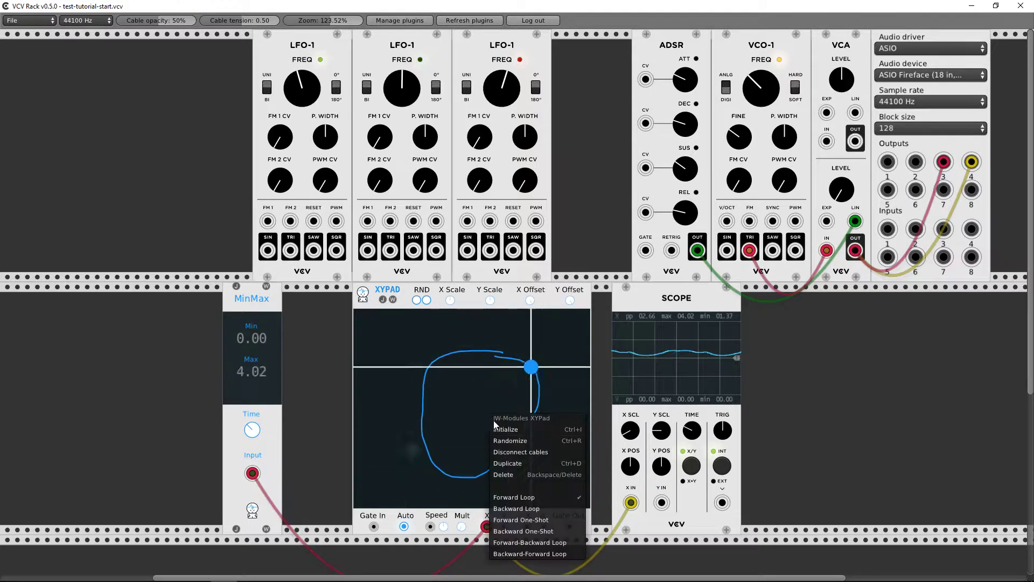
click(502, 426)
mouse_move(430, 395)
mouse_down()
mouse_move(646, 409)
mouse_move(293, 428)
mouse_move(634, 380)
mouse_up()
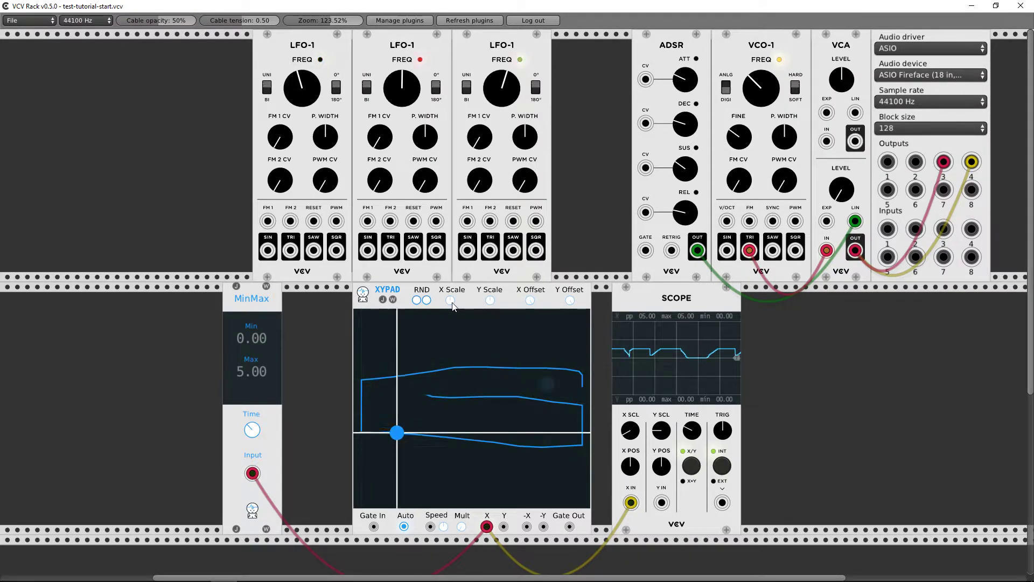
Step: Raise the XYPad's X Scale and Y Scale, and draw a new path along all edges of the pad
drag(452, 302, 453, 129)
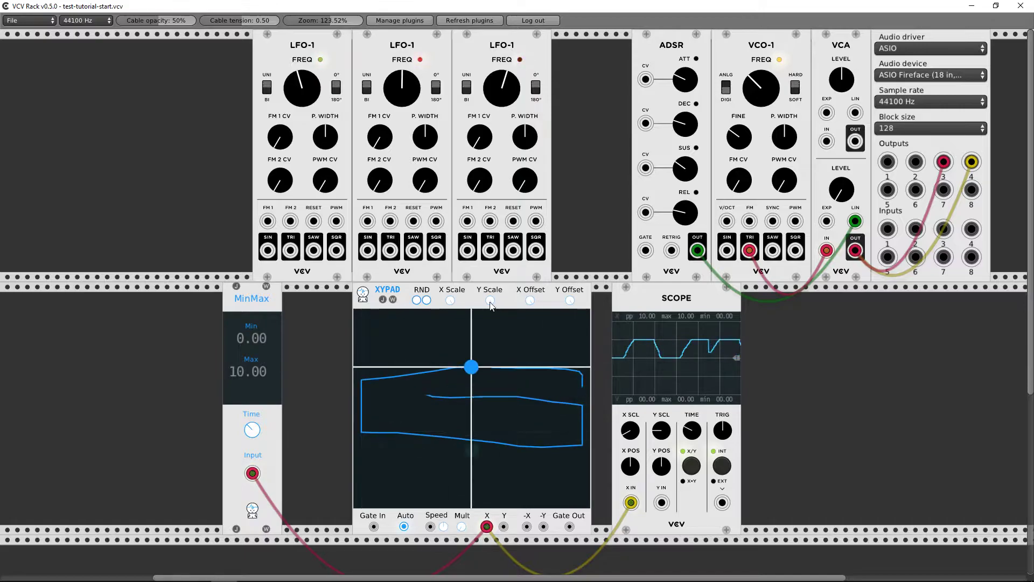
click(504, 338)
drag(501, 339, 289, 401)
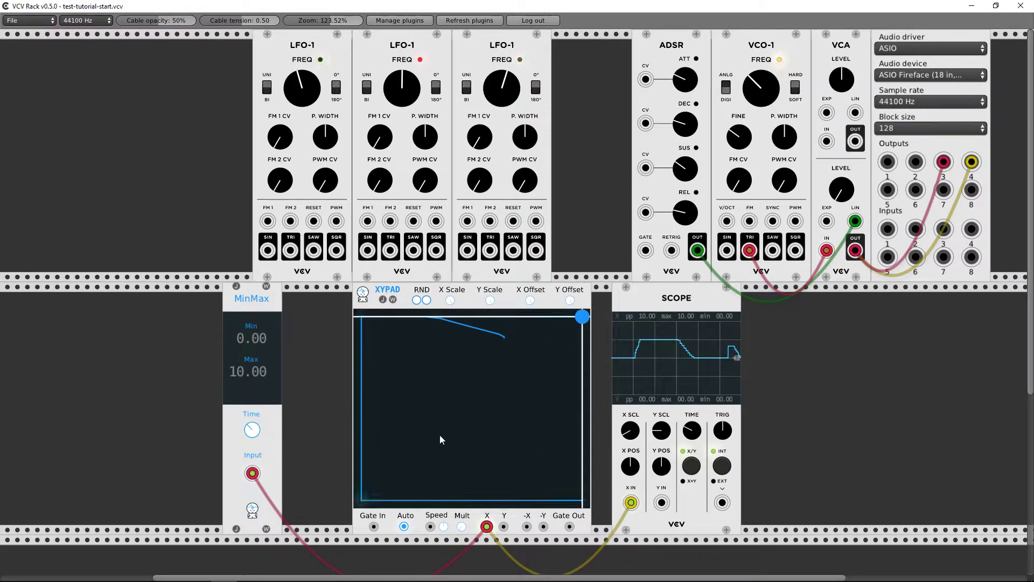
Step: Patch the XYPad's Y output to the Scope's Y IN, keeping the X output on X IN
mouse_move(504, 527)
mouse_down()
mouse_move(544, 539)
mouse_move(641, 525)
mouse_move(661, 503)
mouse_up()
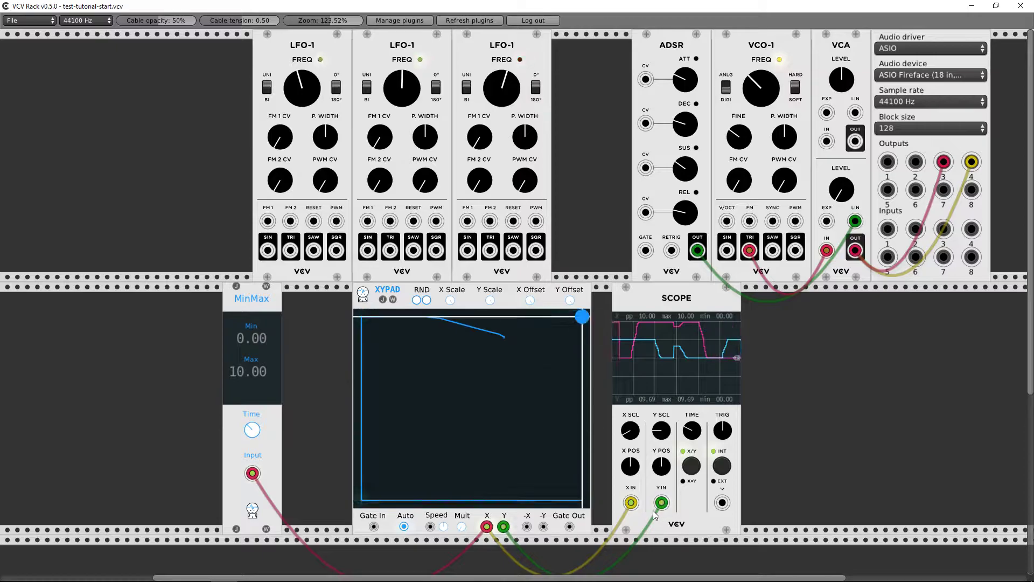
mouse_move(661, 503)
mouse_down()
mouse_move(669, 528)
mouse_move(662, 505)
mouse_move(626, 528)
mouse_move(631, 447)
mouse_up()
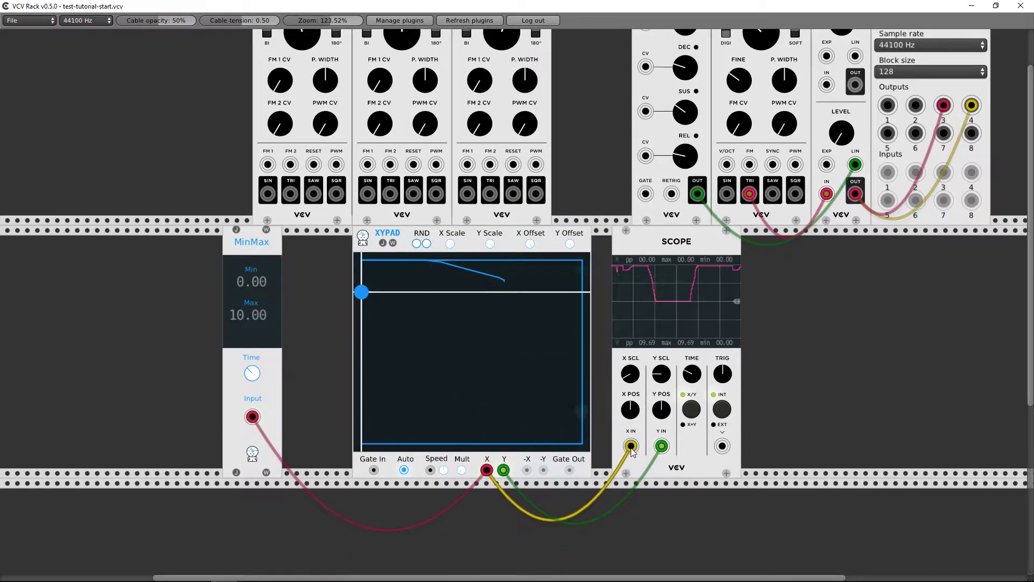
scroll(638, 447, up, 2)
Step: Initialize the Scope and adjust its Time for viewing the XYPad's two signals
right_click(647, 441)
click(666, 456)
mouse_move(694, 429)
mouse_down()
mouse_move(694, 560)
mouse_move(692, 350)
mouse_up()
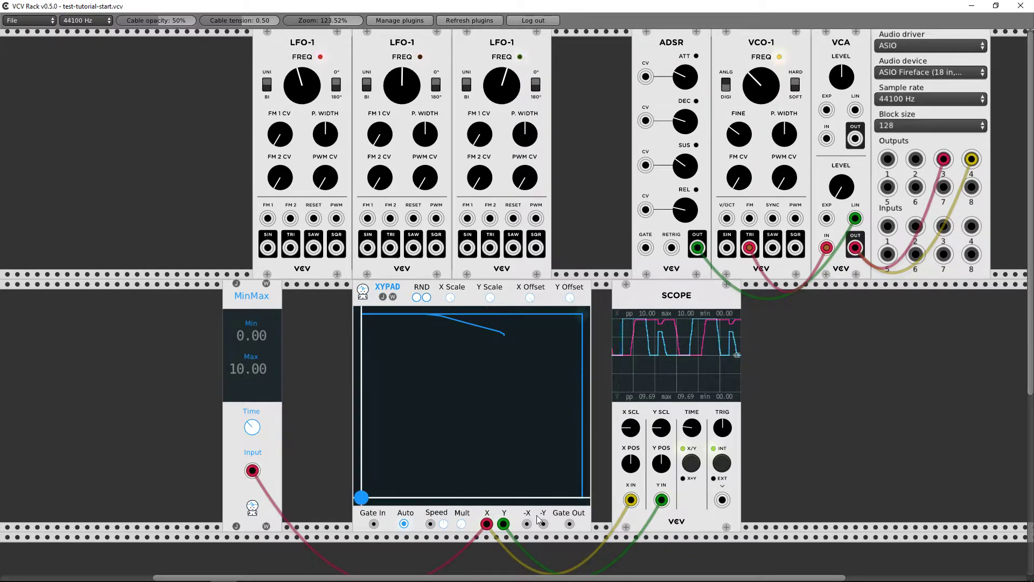
Step: Test the -X and -Y outputs on the Scope, and patch the X output to the Scope's Y IN and the MinMax
drag(503, 525, 526, 523)
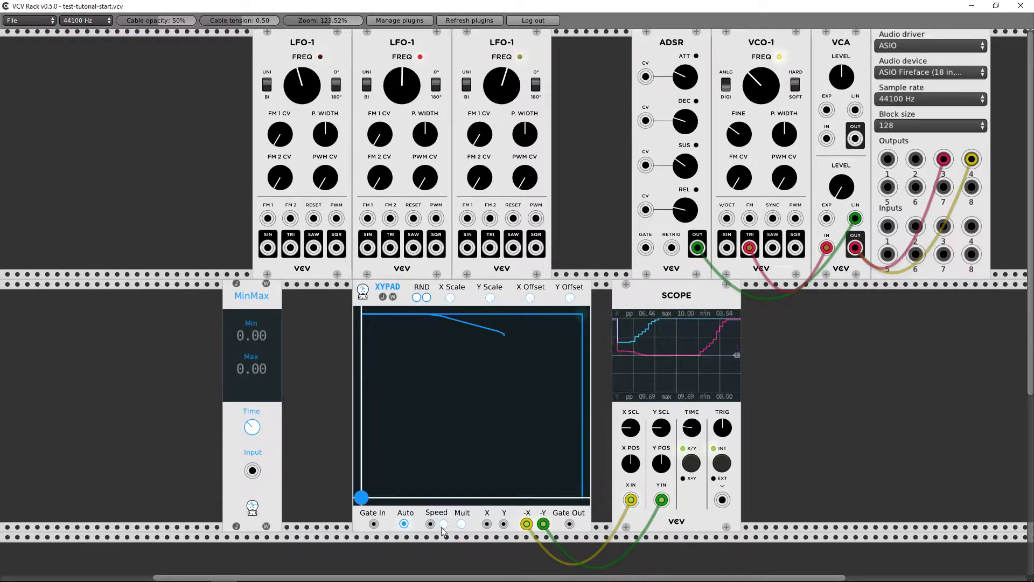
mouse_move(515, 528)
mouse_down()
mouse_move(477, 526)
mouse_move(553, 523)
mouse_move(497, 524)
mouse_up()
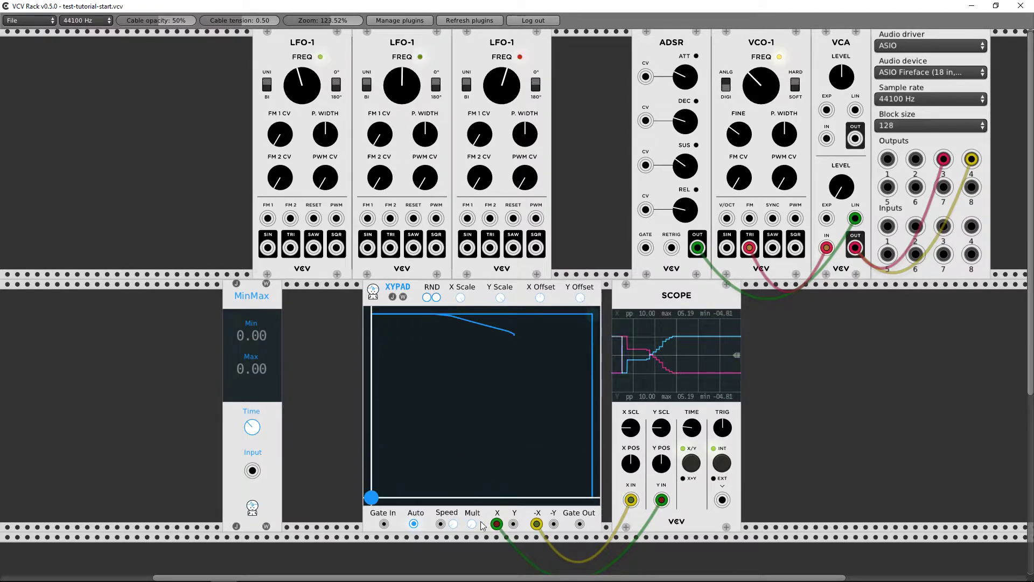
drag(496, 524, 252, 471)
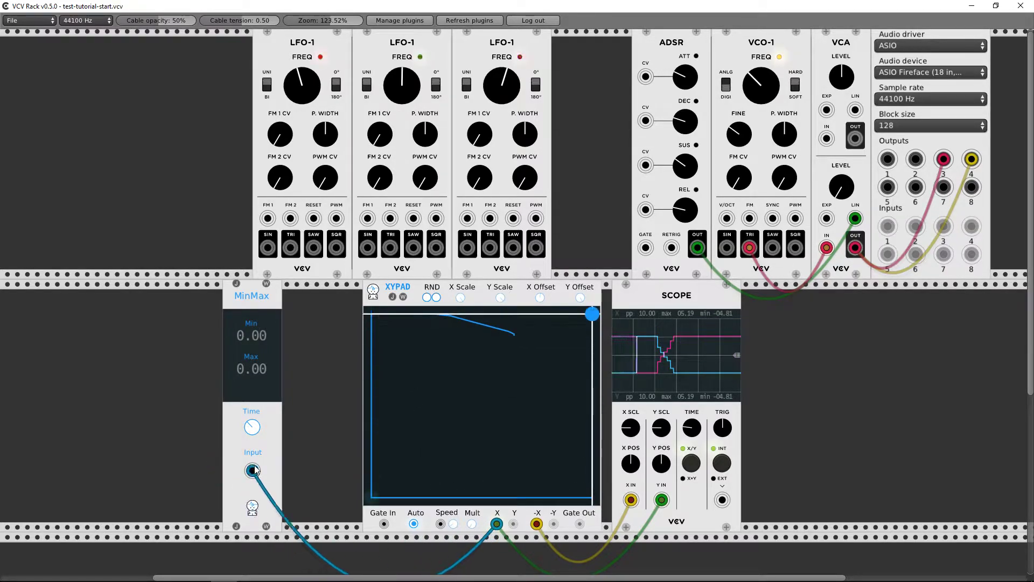
Step: Duplicate the MinMax beside the original, patch the copy to the XYPad's -X output, and move both -X cables to Y
right_click(254, 418)
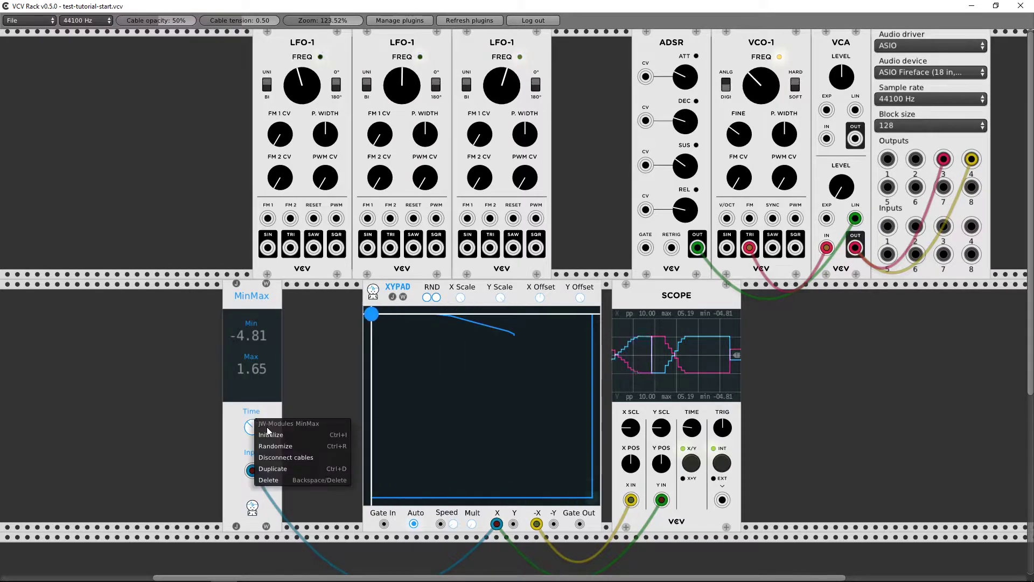
click(272, 469)
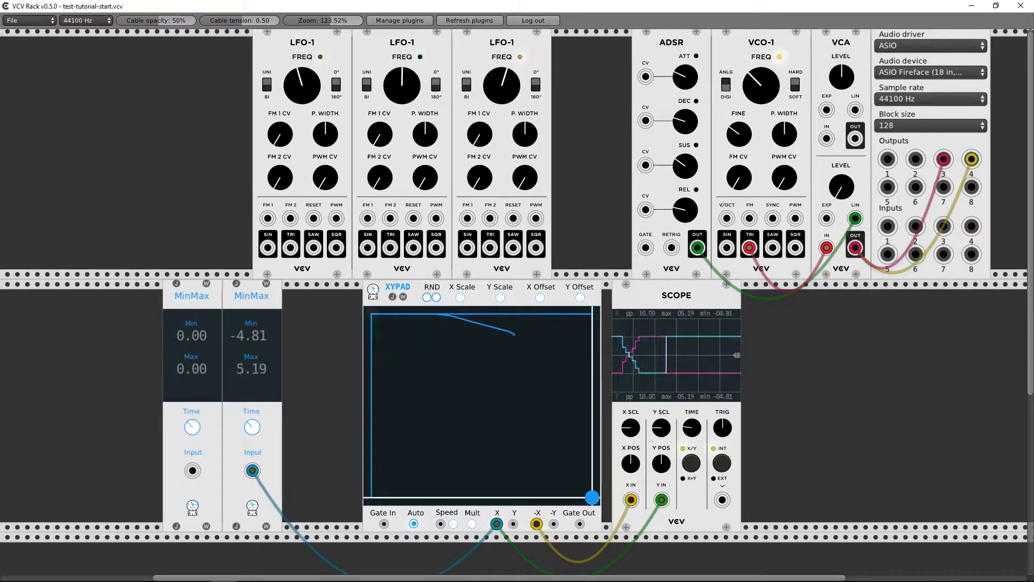
drag(167, 372, 295, 407)
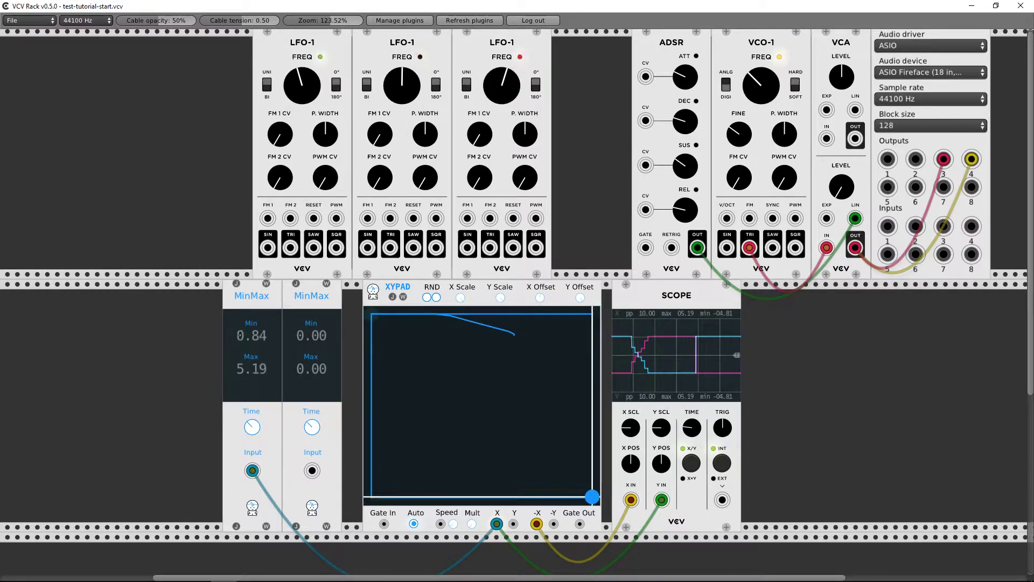
drag(312, 470, 537, 531)
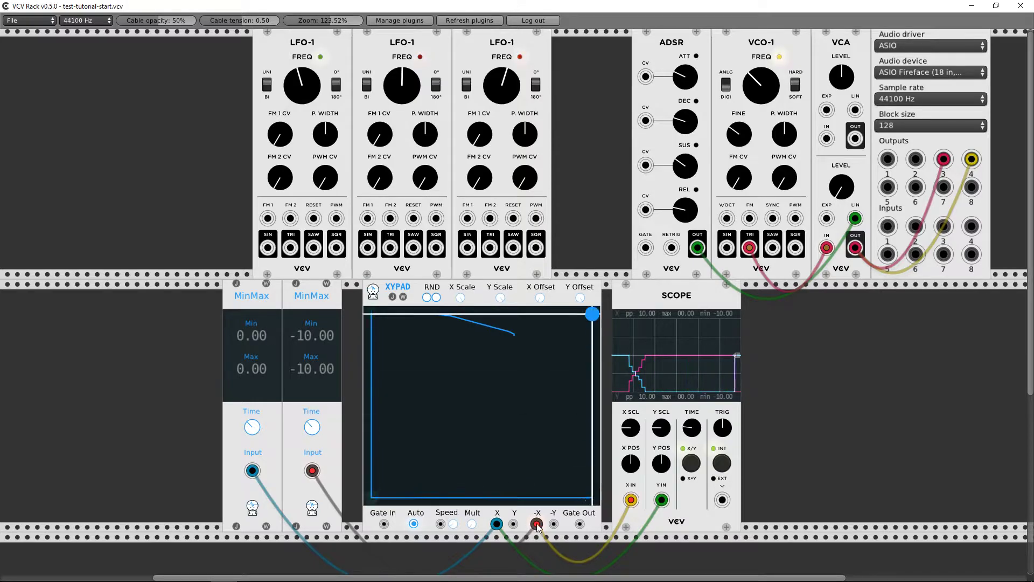
drag(537, 524, 514, 524)
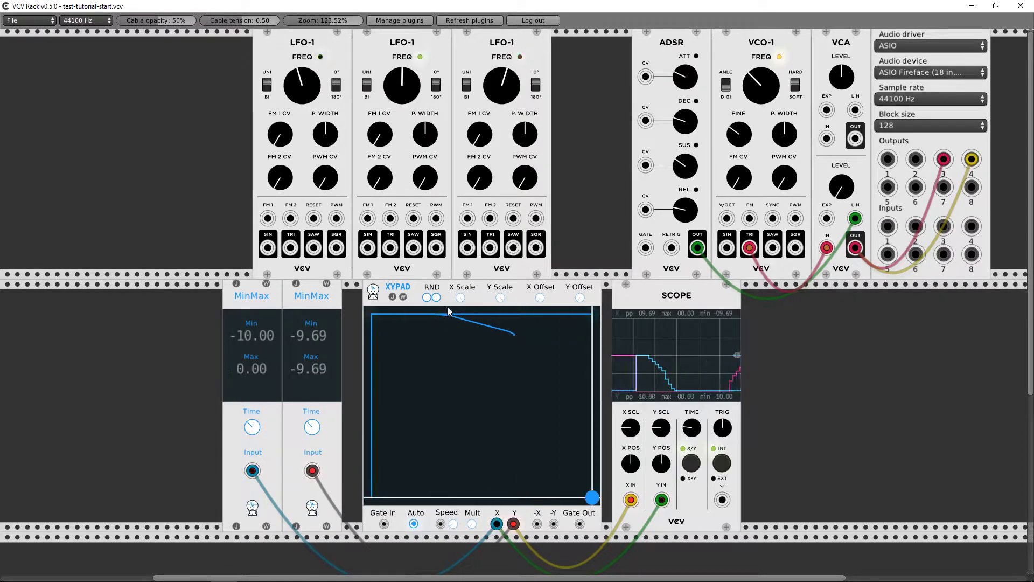
Step: Initialize the XYPad, generate a sine shape with the first RND control, and turn on Auto playback
right_click(464, 361)
click(473, 373)
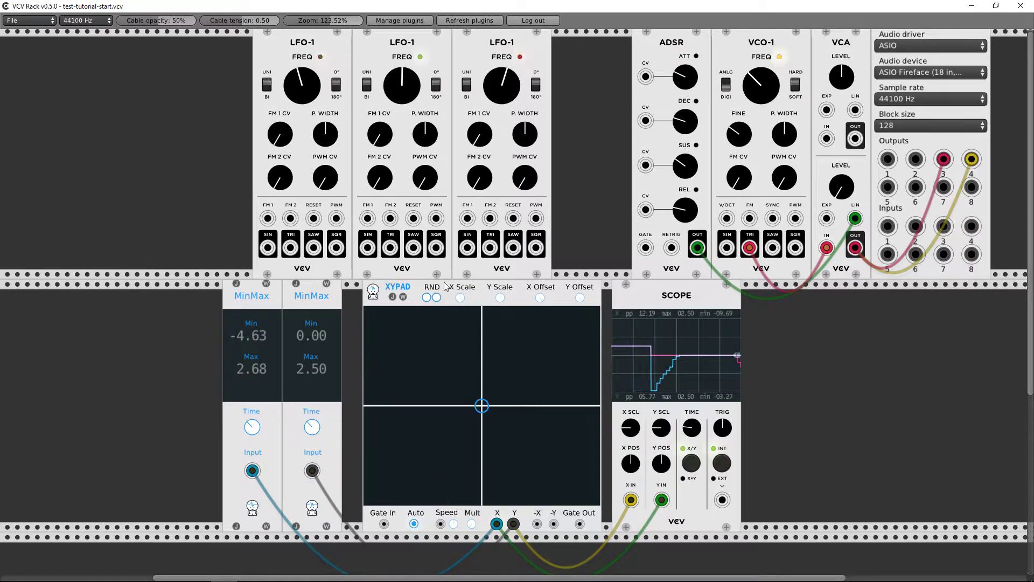
click(427, 296)
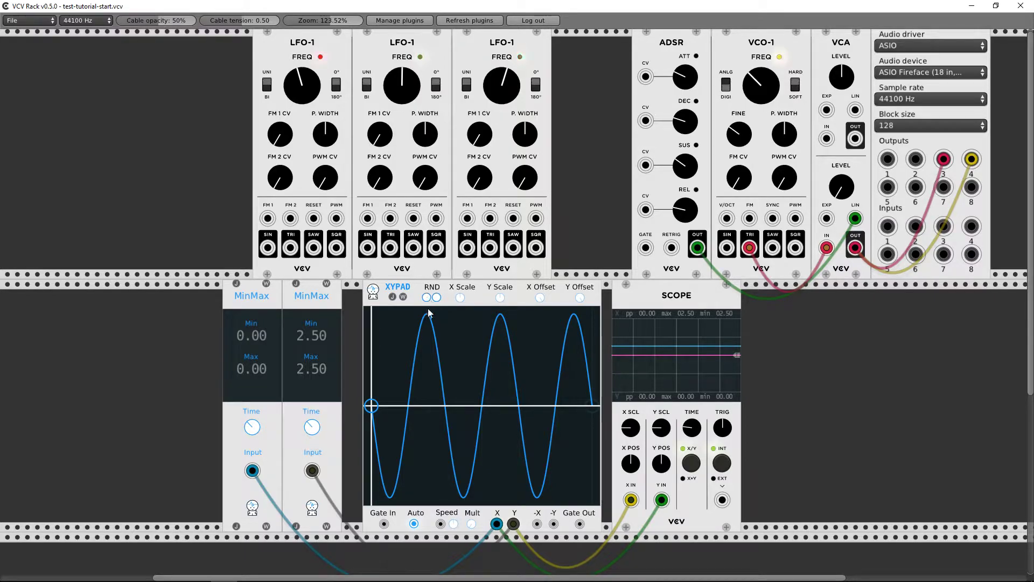
click(420, 523)
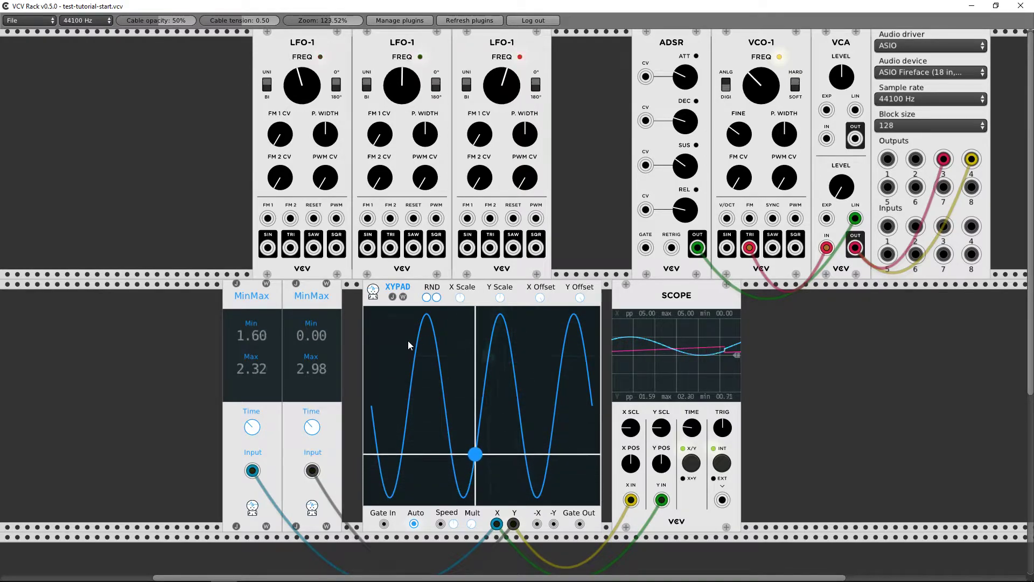
Step: Cycle through random variations of the XYPad's sine shape with the second RND control
click(438, 298)
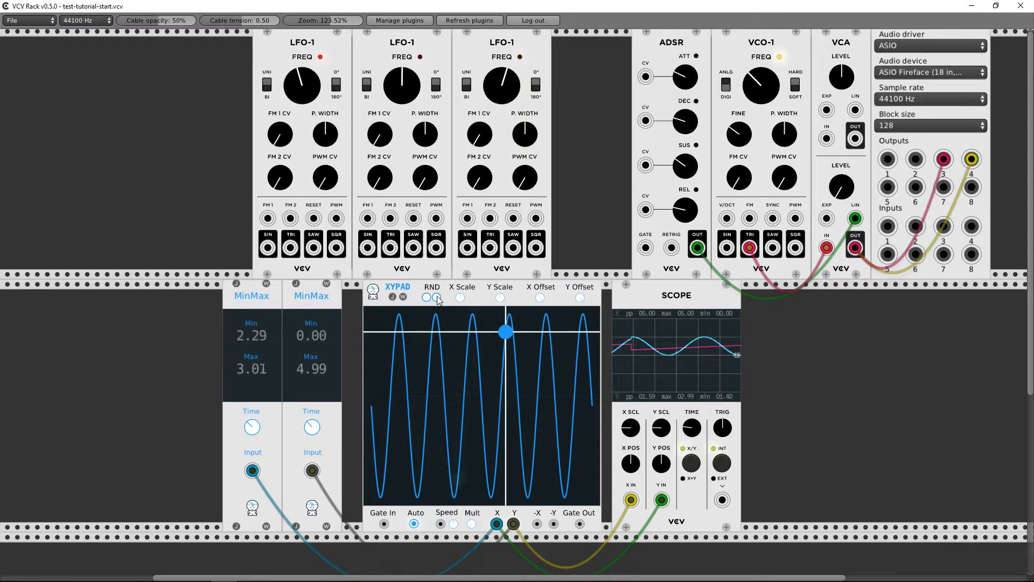
click(438, 298)
click(438, 298)
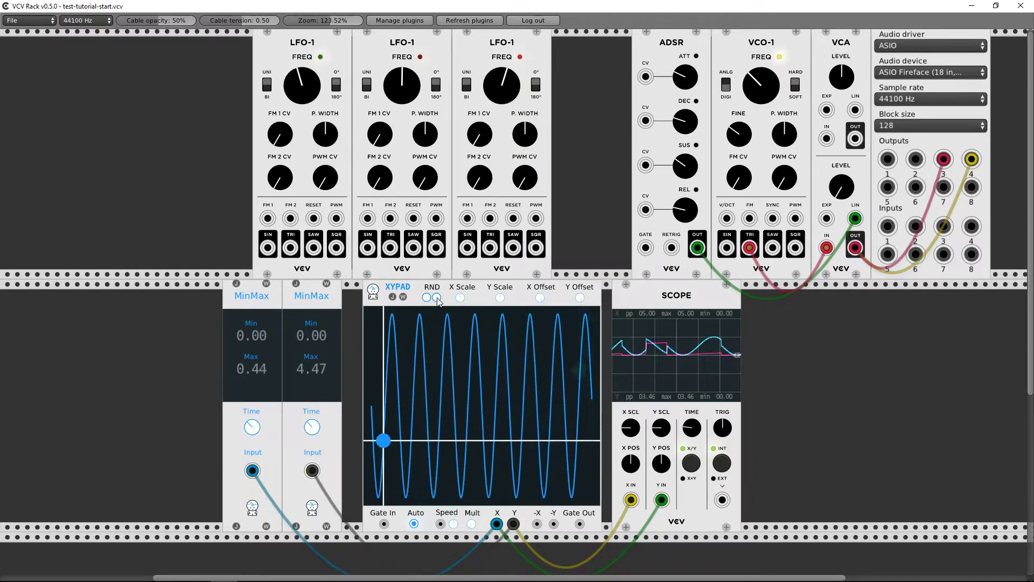
click(437, 298)
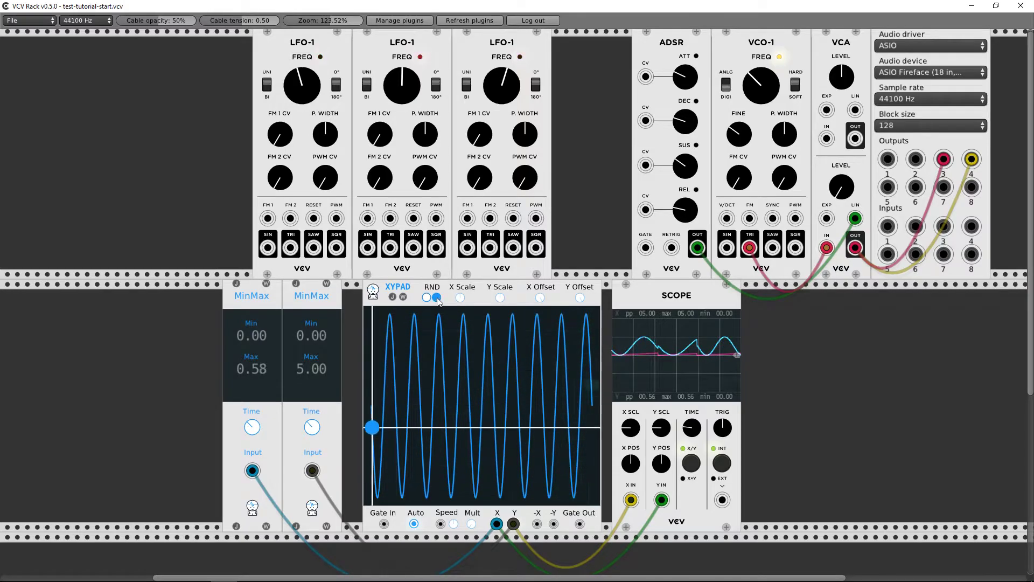
click(437, 298)
click(437, 298)
click(437, 297)
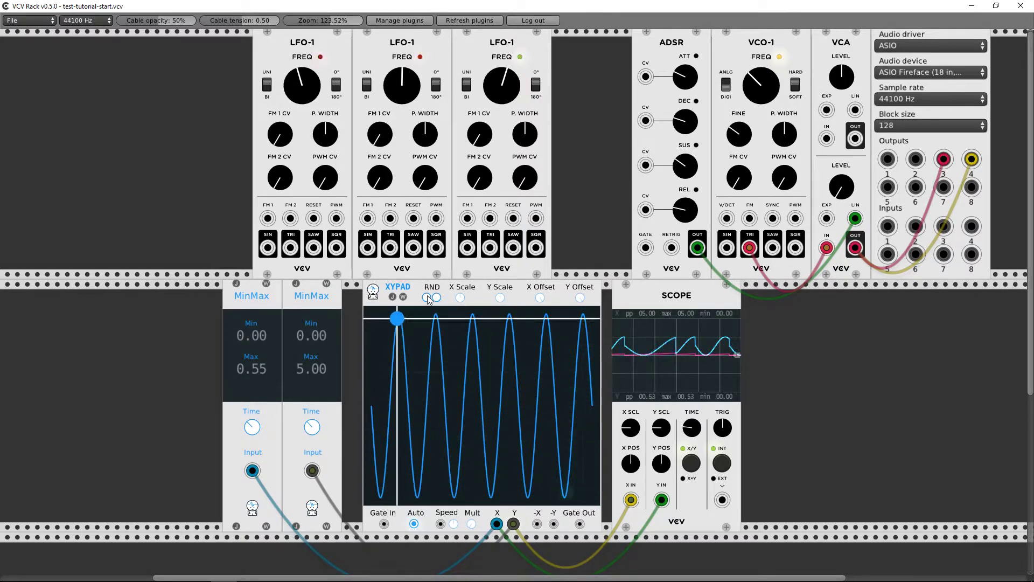
Step: Switch the XYPad to a square-wave shape and cycle through its random variations
click(428, 297)
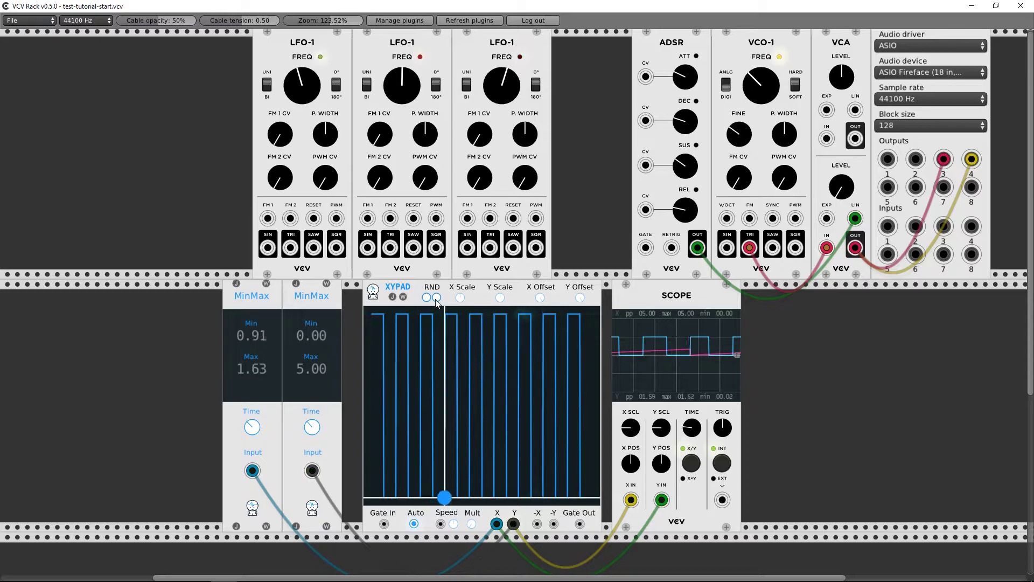
click(437, 298)
click(438, 298)
click(438, 298)
click(438, 299)
click(438, 298)
click(438, 298)
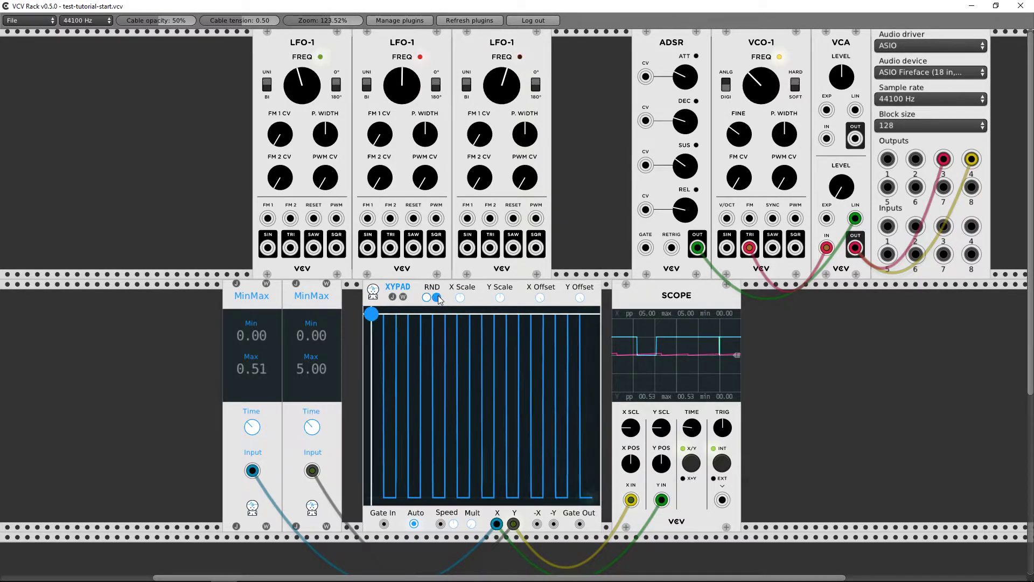
Step: Generate another square-wave variation on the XYPad, then switch to the straight ramp shape and vary it randomly
click(438, 298)
click(427, 298)
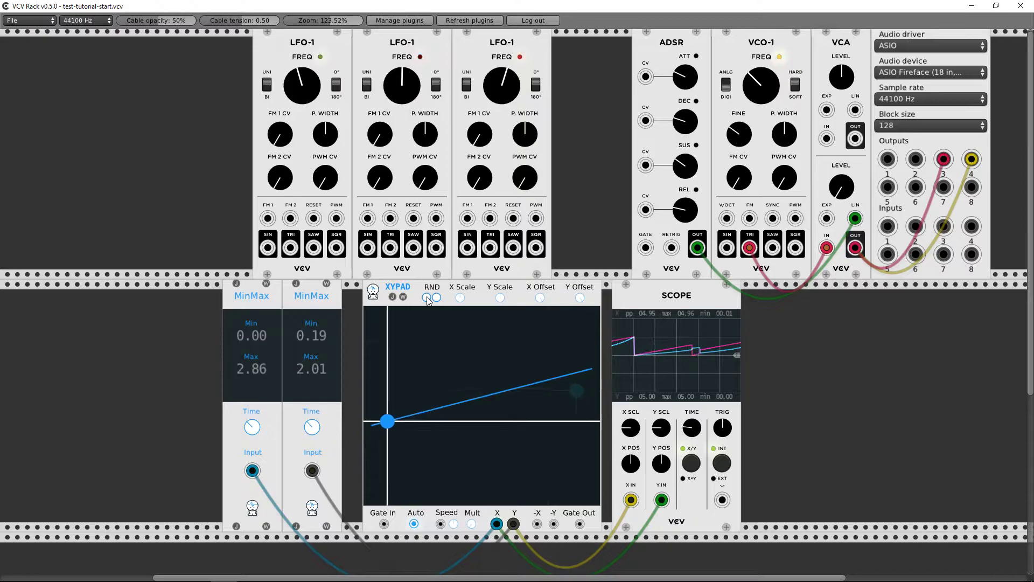
click(436, 300)
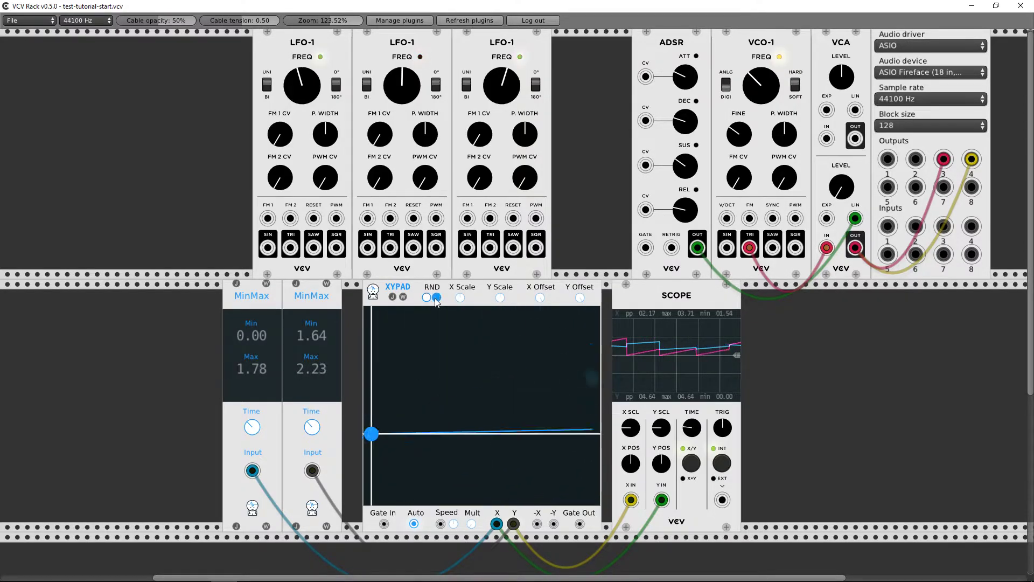
Step: Switch the XYPad to the swept sine shape with the first RND control and cycle through its random variations
click(431, 299)
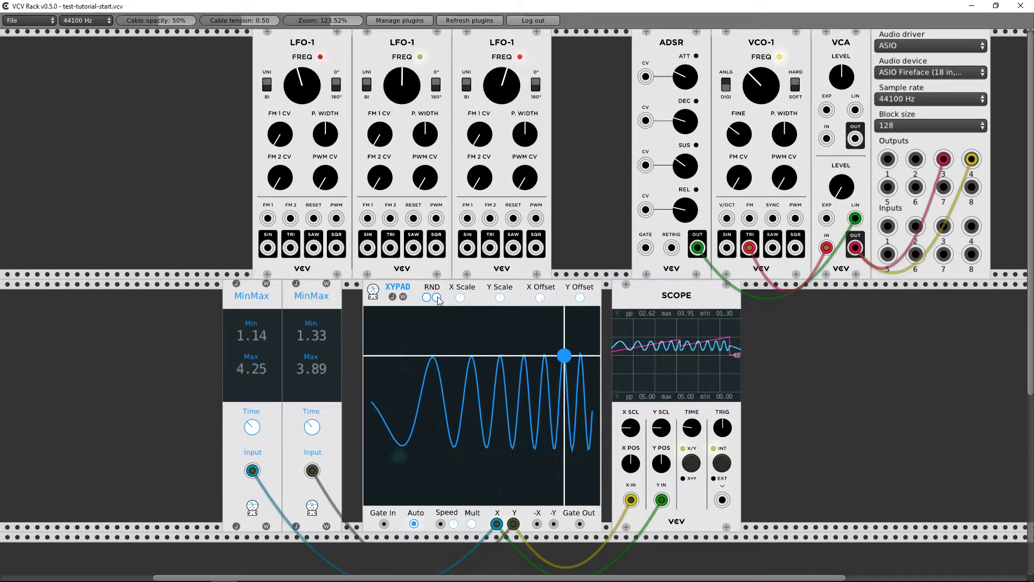
click(437, 297)
click(438, 298)
click(437, 297)
click(437, 298)
click(438, 298)
click(437, 298)
click(438, 297)
Step: Switch the XYPad to the spiral shape and cycle through its random variations with the second RND control
click(431, 297)
click(437, 297)
click(438, 298)
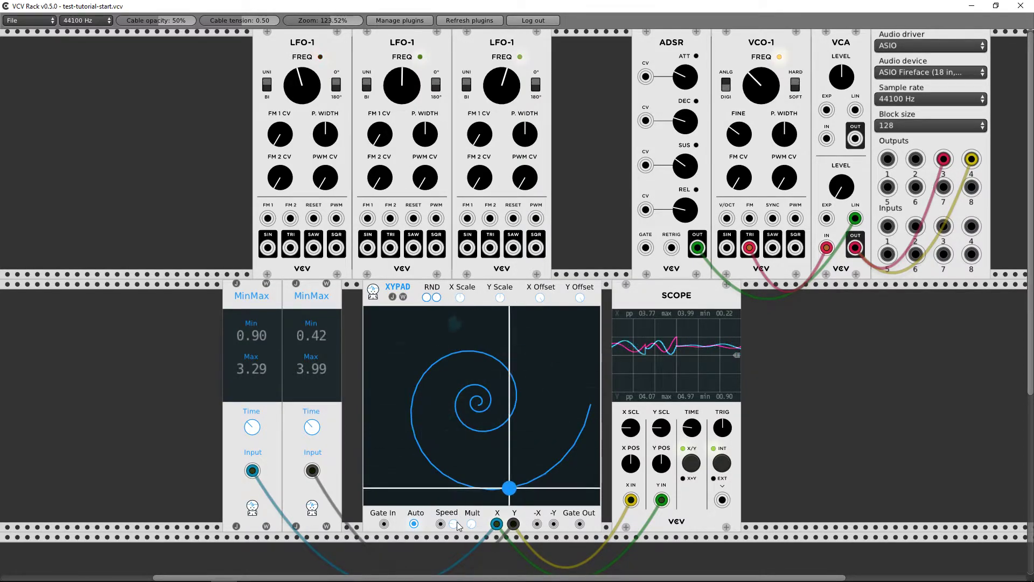
click(437, 299)
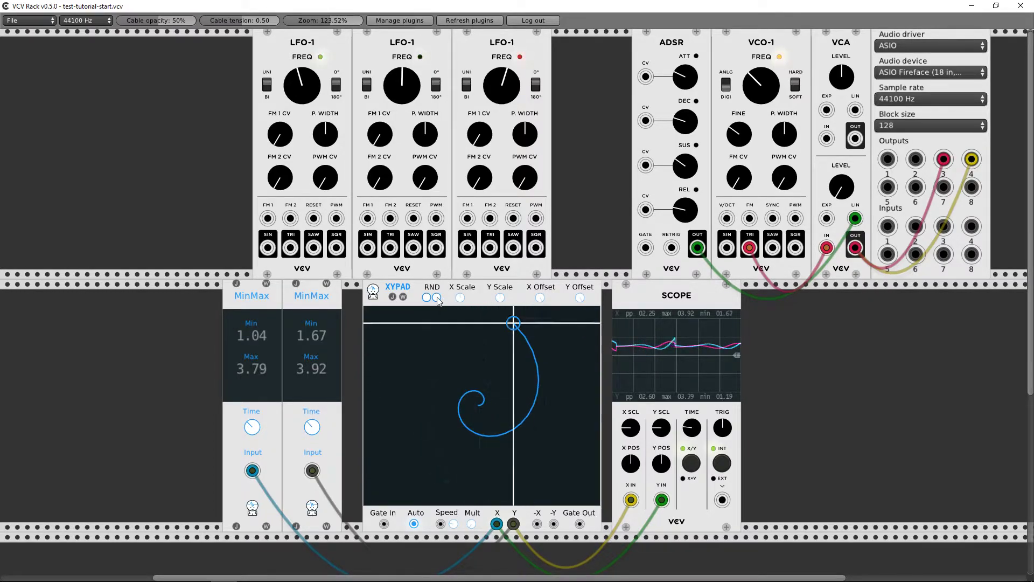
click(438, 299)
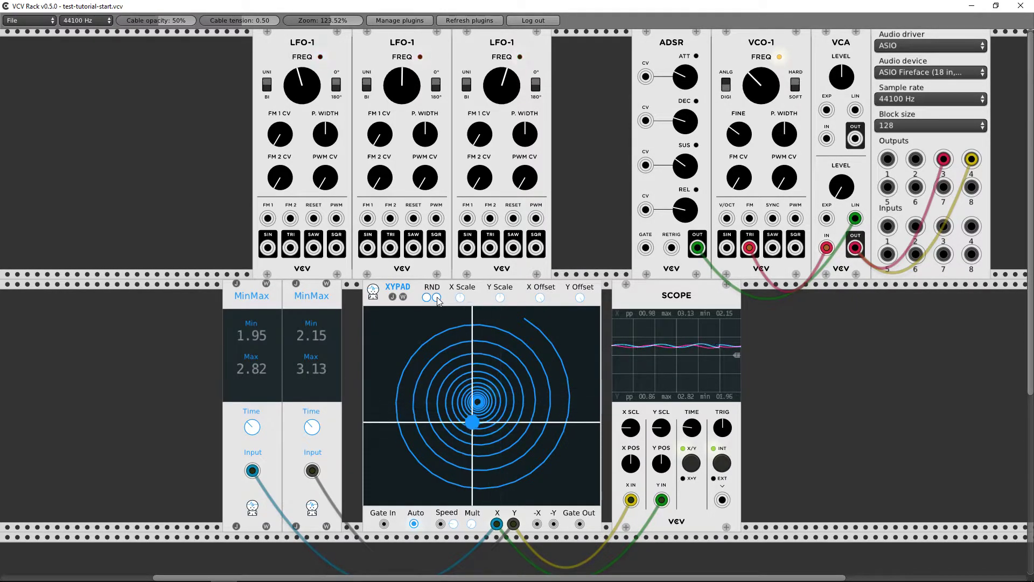
click(437, 299)
click(438, 299)
click(437, 299)
click(437, 298)
click(437, 298)
click(436, 299)
click(435, 299)
Step: Switch the XYPad to the right-angled random-walk shape and cycle through its random variations
click(427, 299)
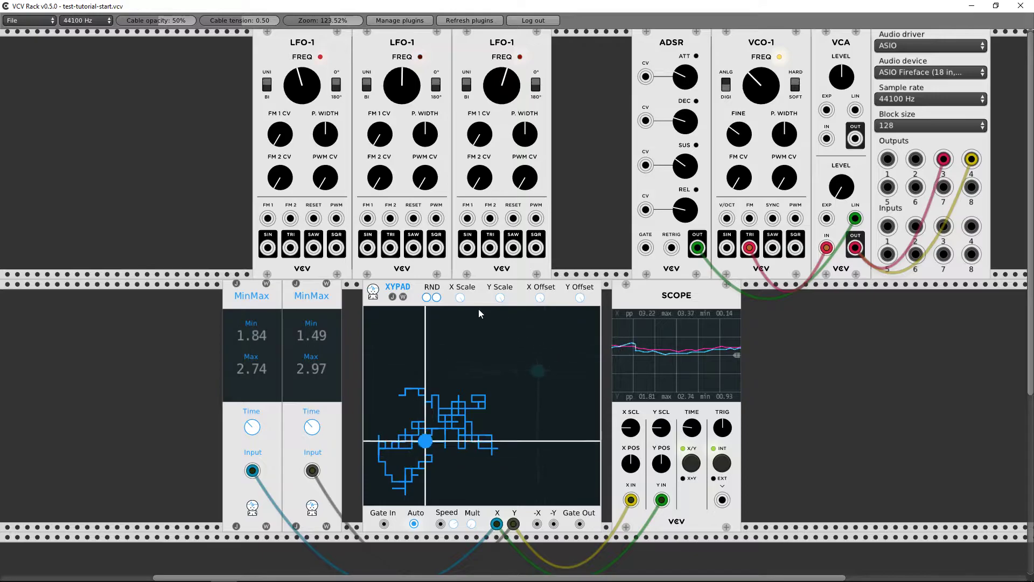
click(435, 297)
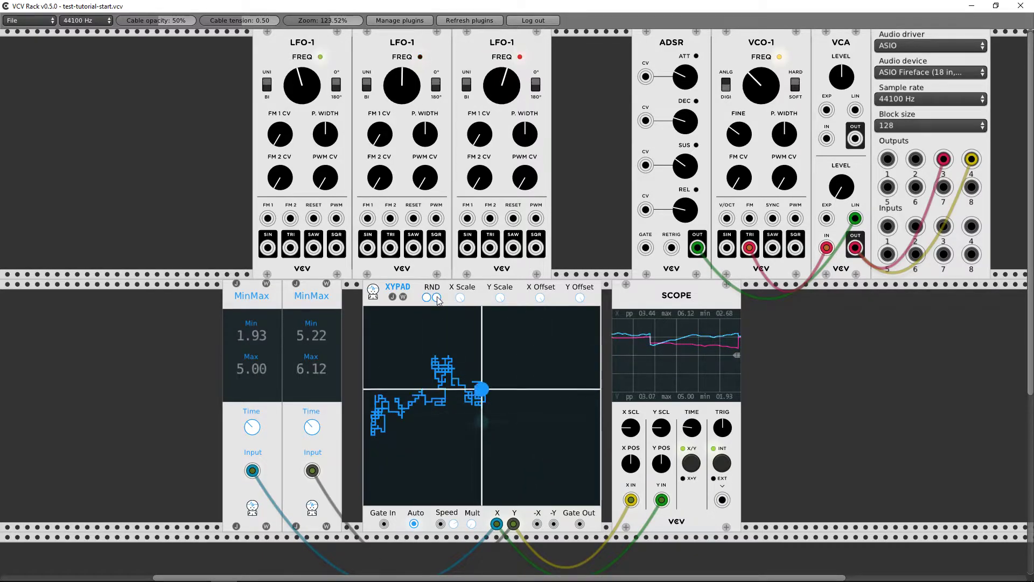
click(437, 298)
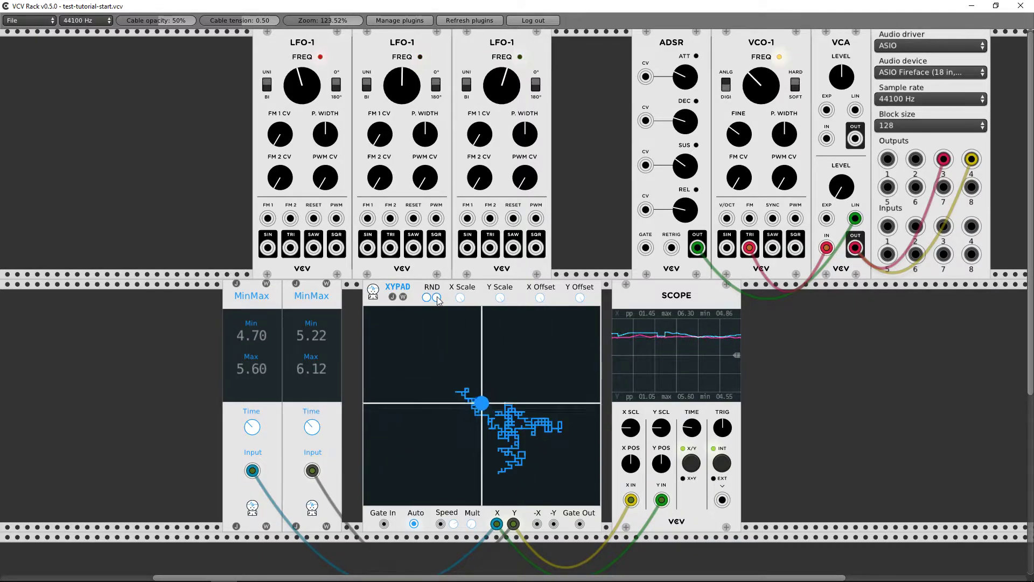
click(437, 297)
click(437, 297)
click(436, 298)
click(436, 298)
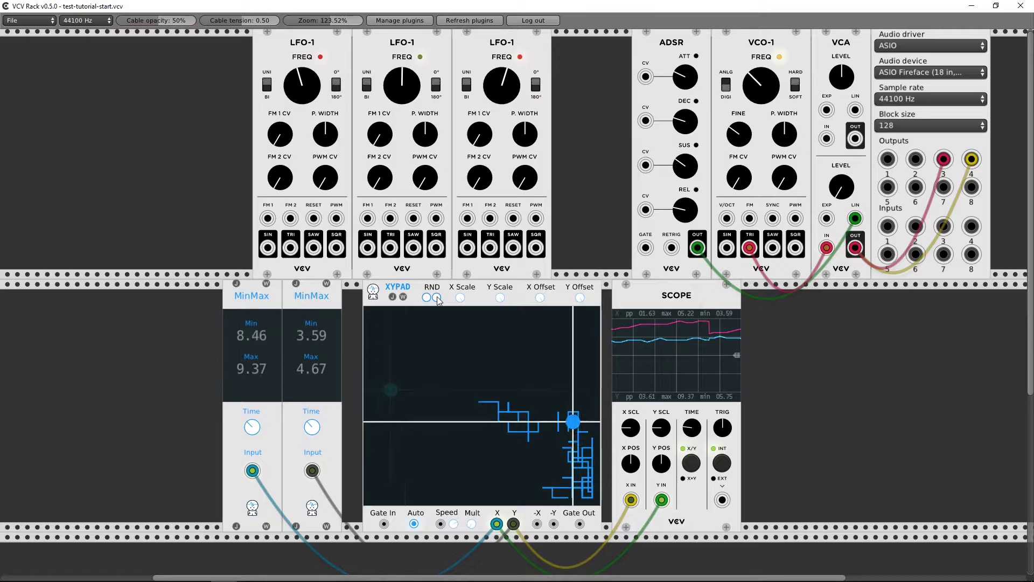
click(437, 298)
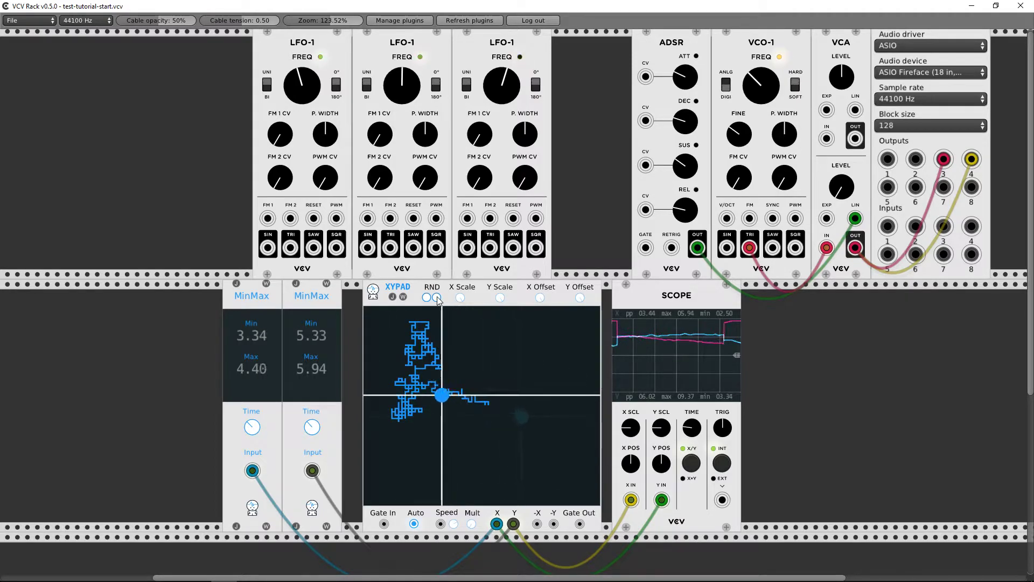
Step: Advance the XYPad's shape with the first RND control until it returns to a sine wave
click(426, 298)
click(427, 298)
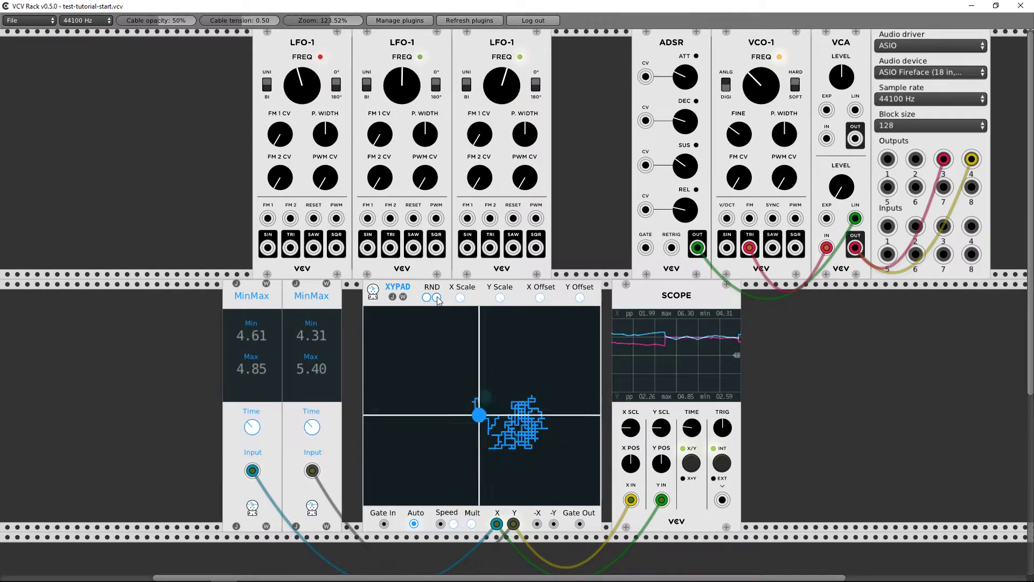
click(427, 298)
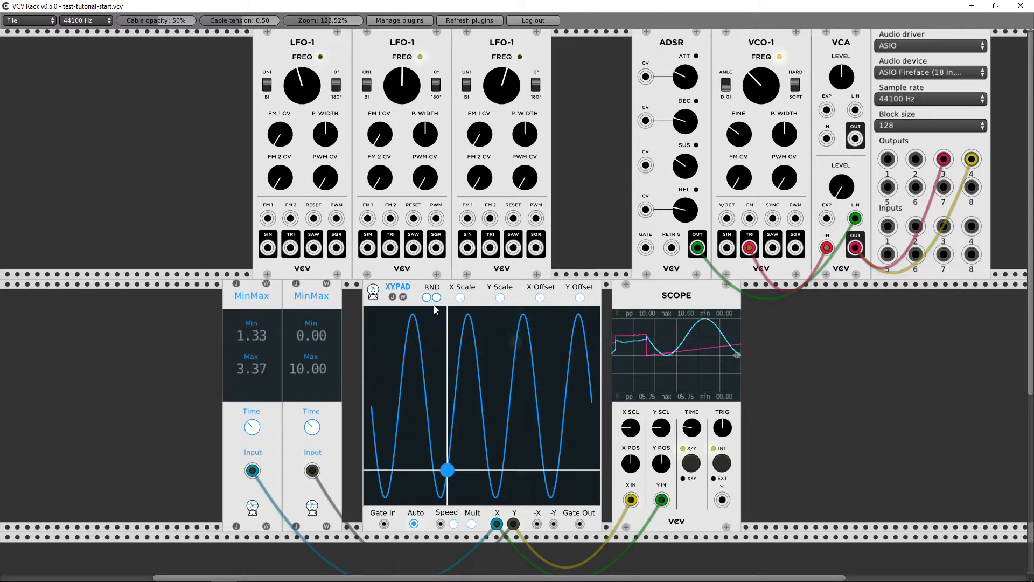
Step: Try the XYPad's Backward Loop, Forward One-Shot and Backward One-Shot playback modes on the sine shape
right_click(480, 349)
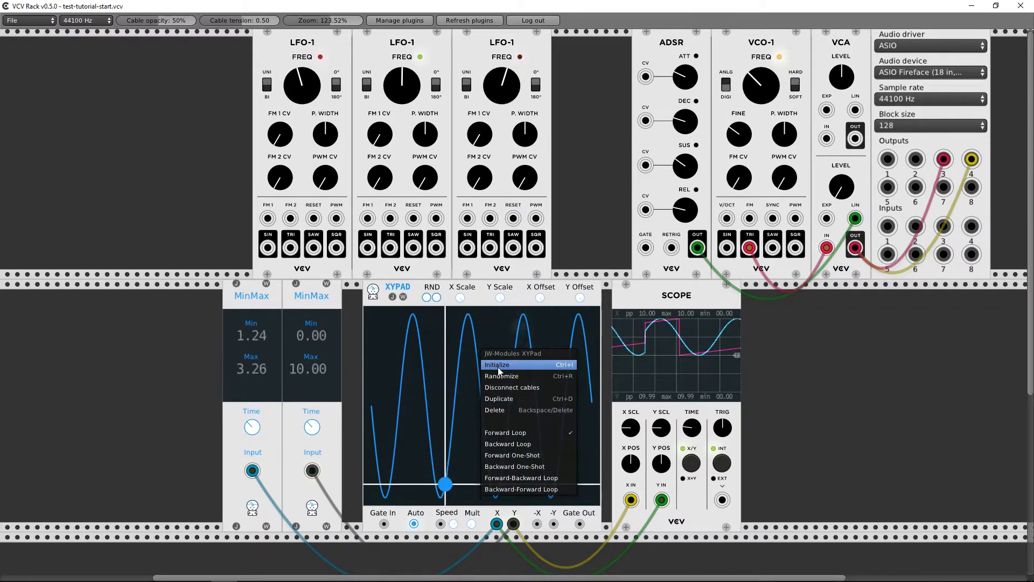
click(512, 445)
right_click(503, 435)
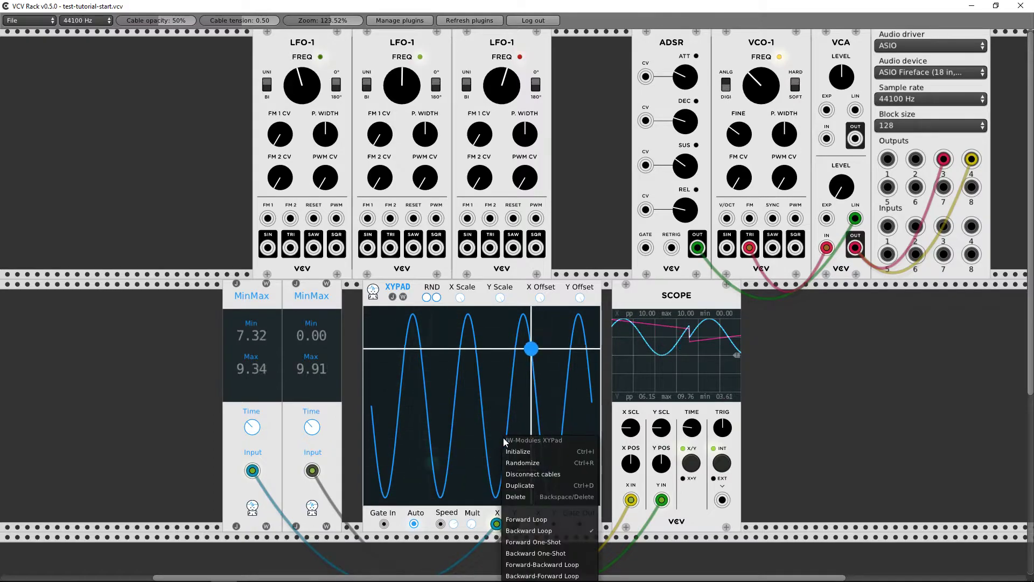
click(543, 542)
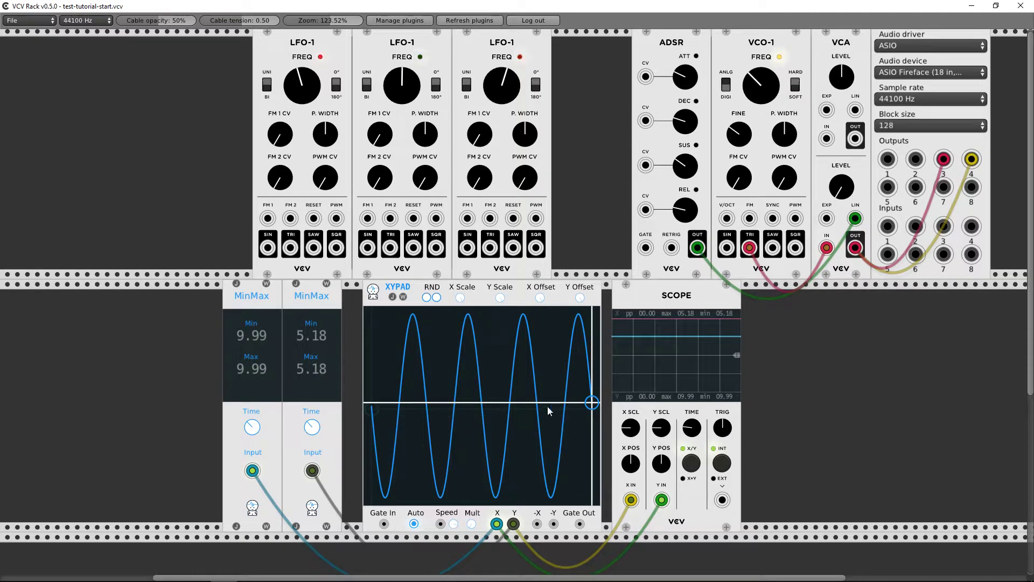
right_click(489, 405)
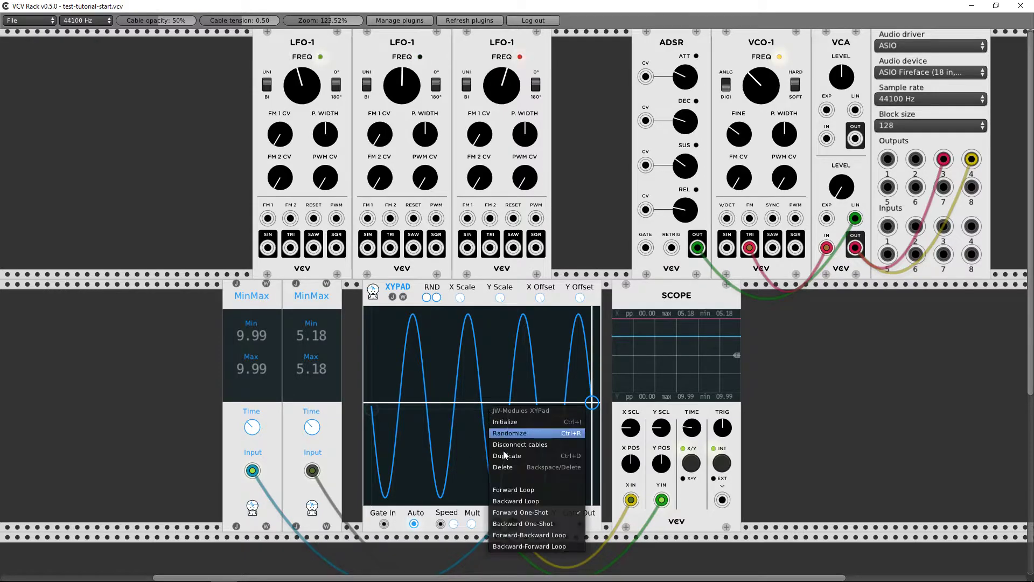
click(532, 520)
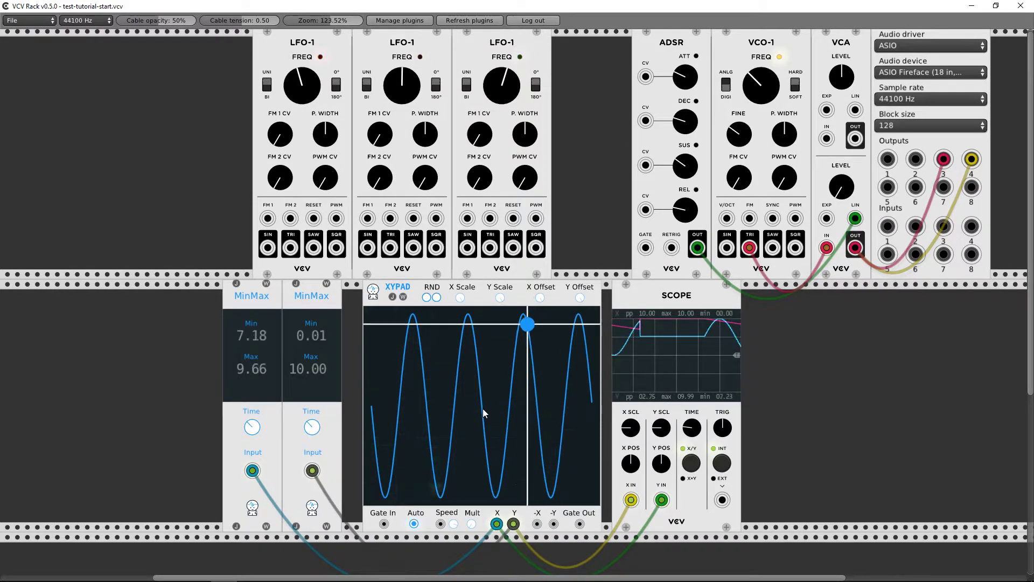
Step: Try the XYPad's Forward-Backward Loop and Backward-Forward Loop playback modes
right_click(483, 408)
click(536, 538)
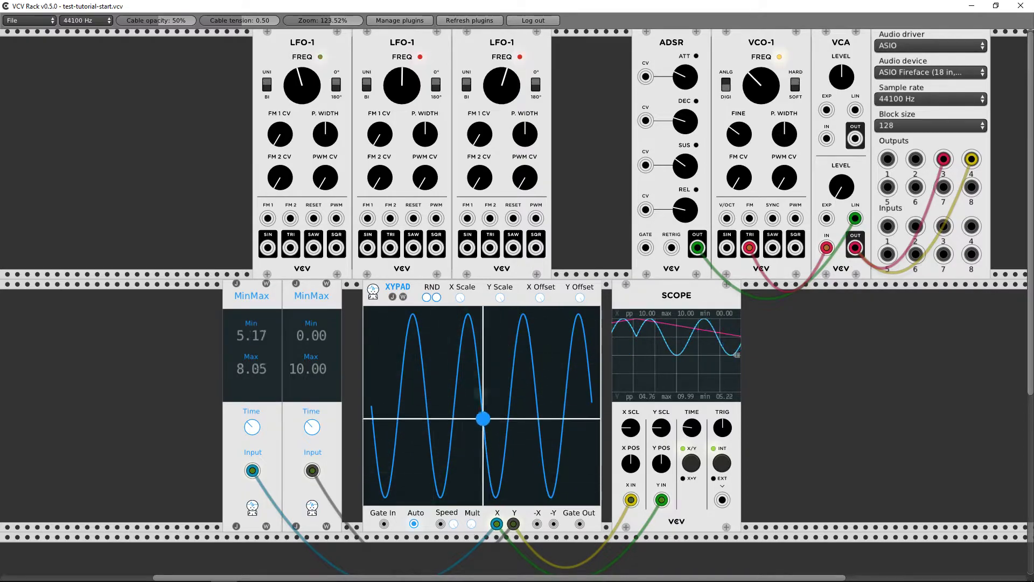
right_click(435, 443)
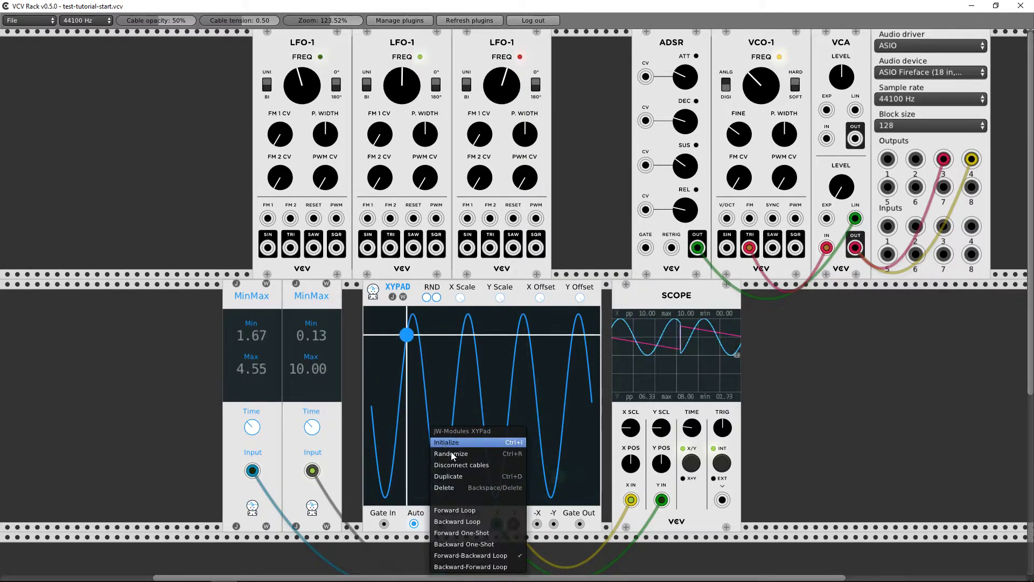
click(510, 567)
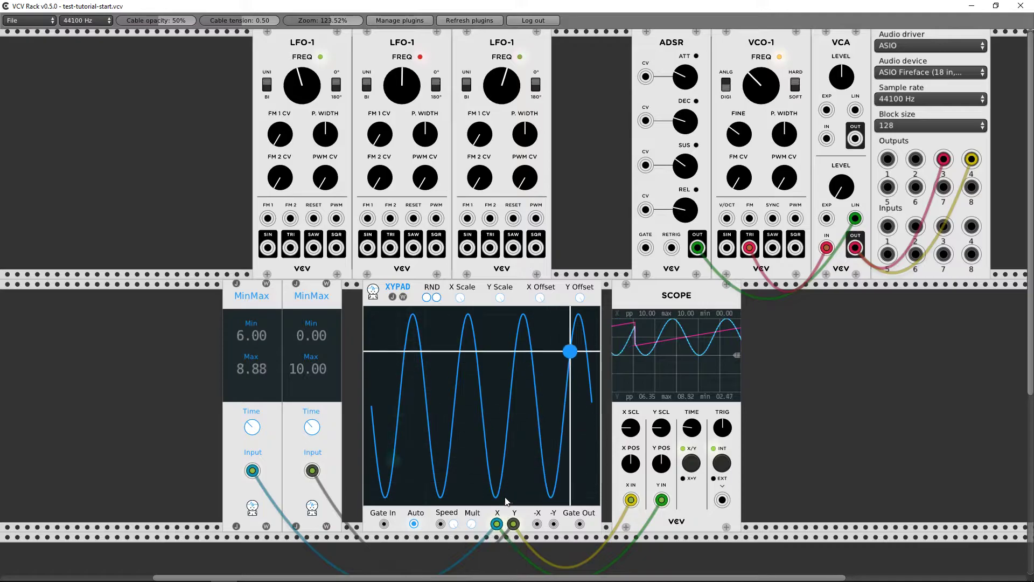
Step: Set the XYPad's playback to Forward One-Shot and patch the first LFO-1's SQR output into its Gate In
right_click(451, 436)
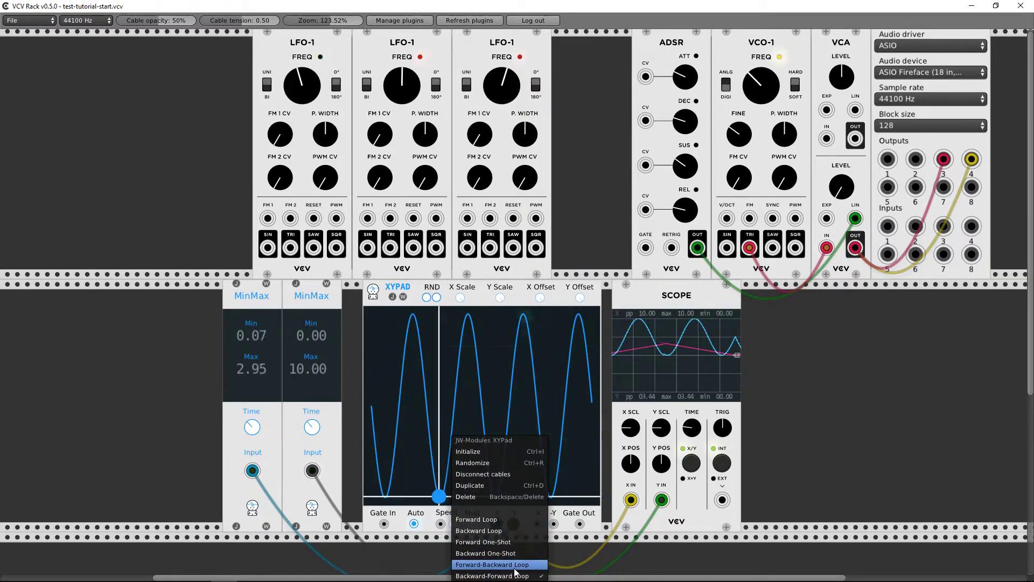
click(482, 541)
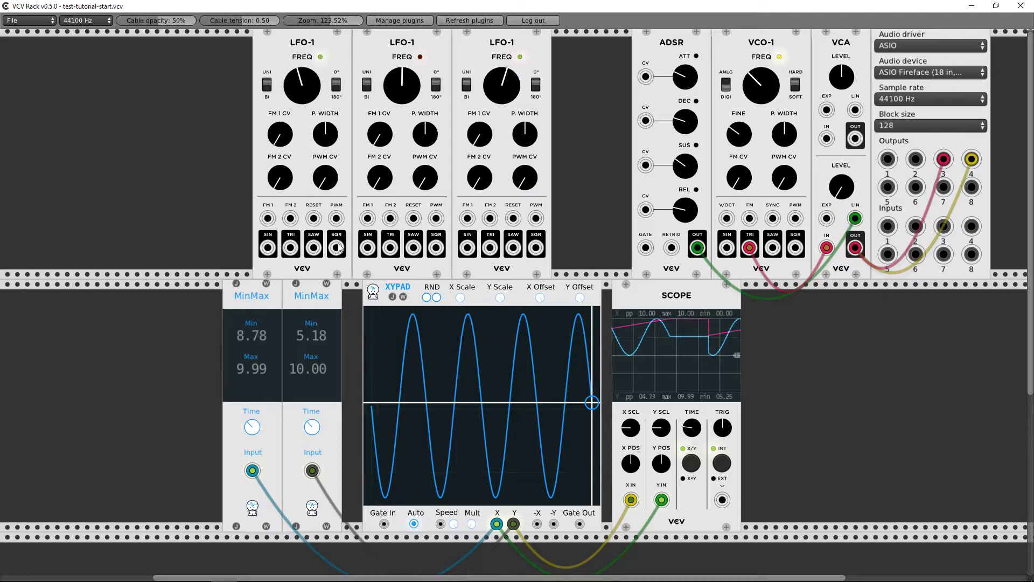
drag(339, 247, 378, 487)
drag(386, 528, 384, 525)
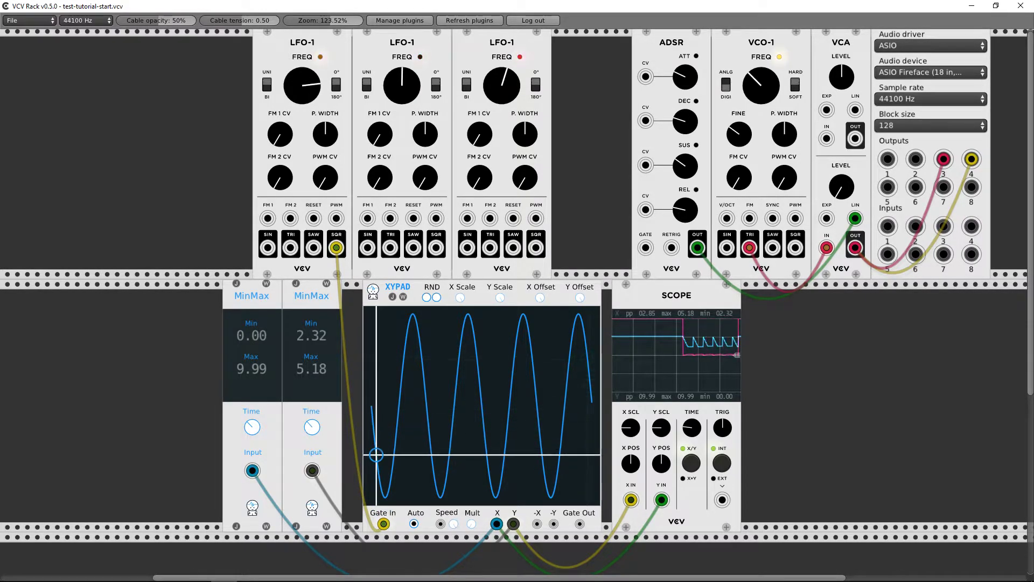
Step: Lower the first LFO-1's frequency, then disconnect its square-wave cable from the XYPad's Gate In
drag(309, 99, 309, 146)
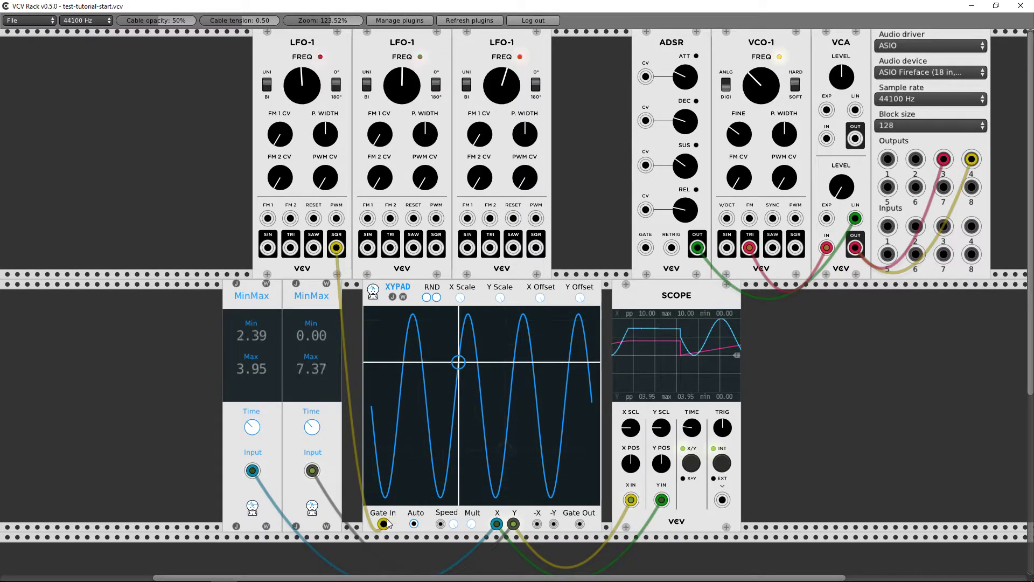
drag(387, 521, 345, 536)
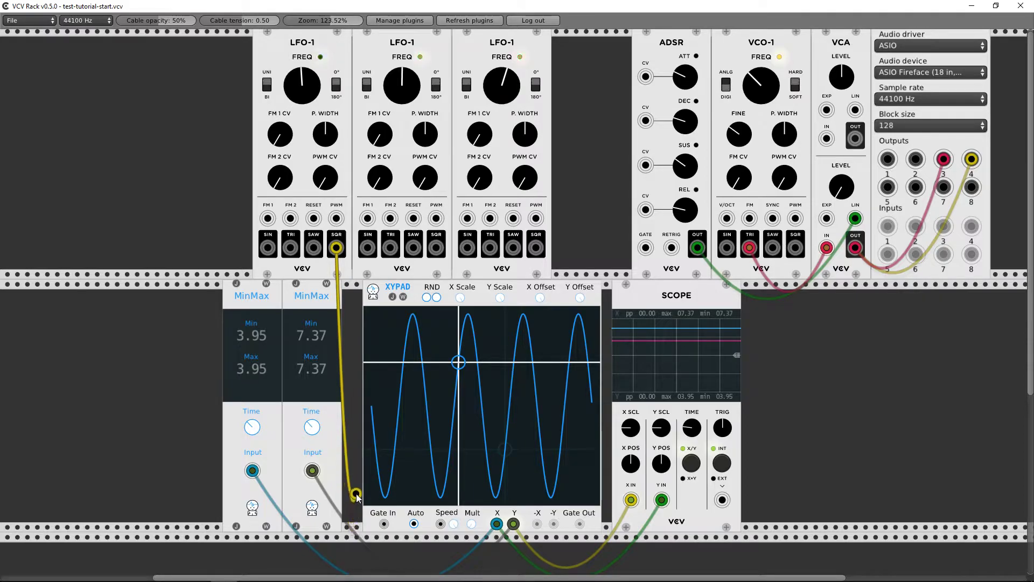
drag(380, 526, 412, 505)
drag(296, 369, 299, 361)
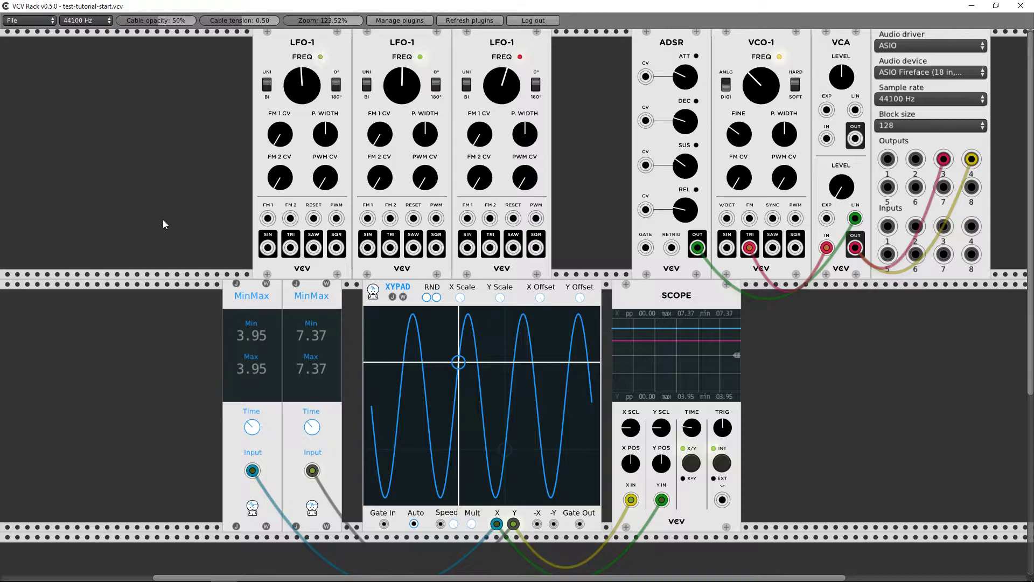
Step: Add a Befaco Dual Atenuverter to the rack and place it in the lower row beside the MinMax modules
right_click(177, 212)
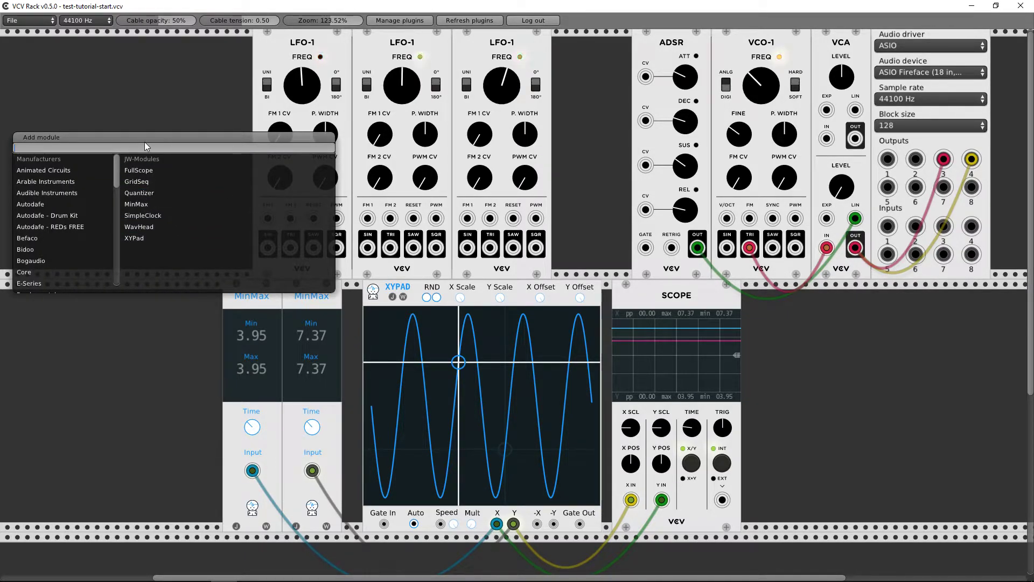
scroll(78, 244, down, 3)
scroll(77, 232, down, 4)
scroll(77, 232, up, 3)
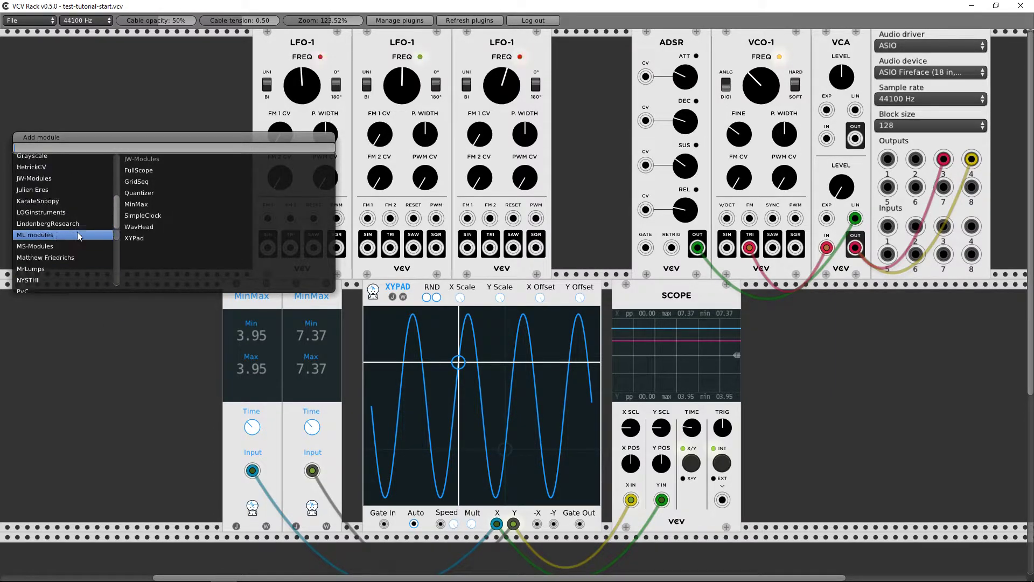
scroll(78, 210, up, 5)
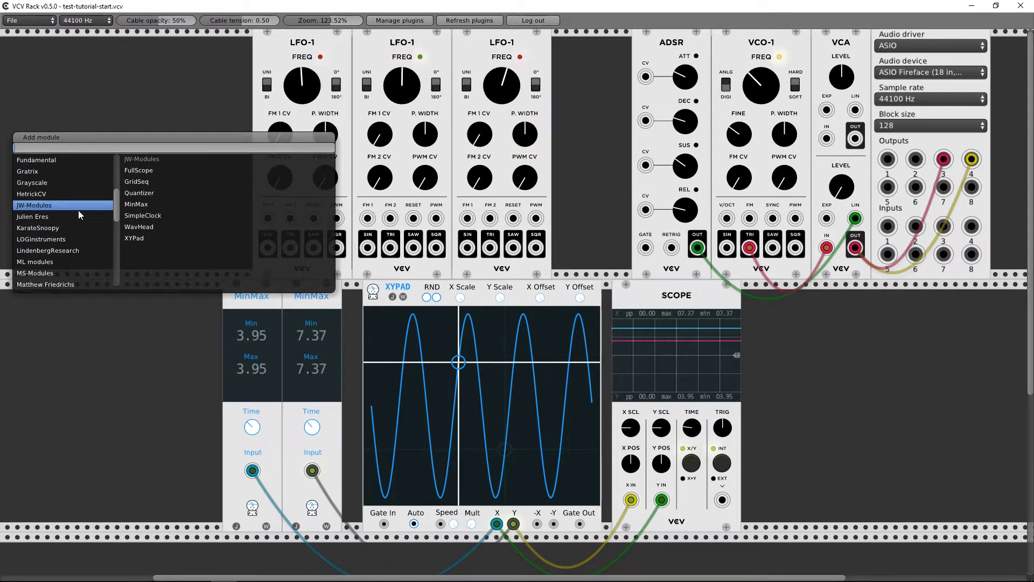
scroll(62, 194, up, 2)
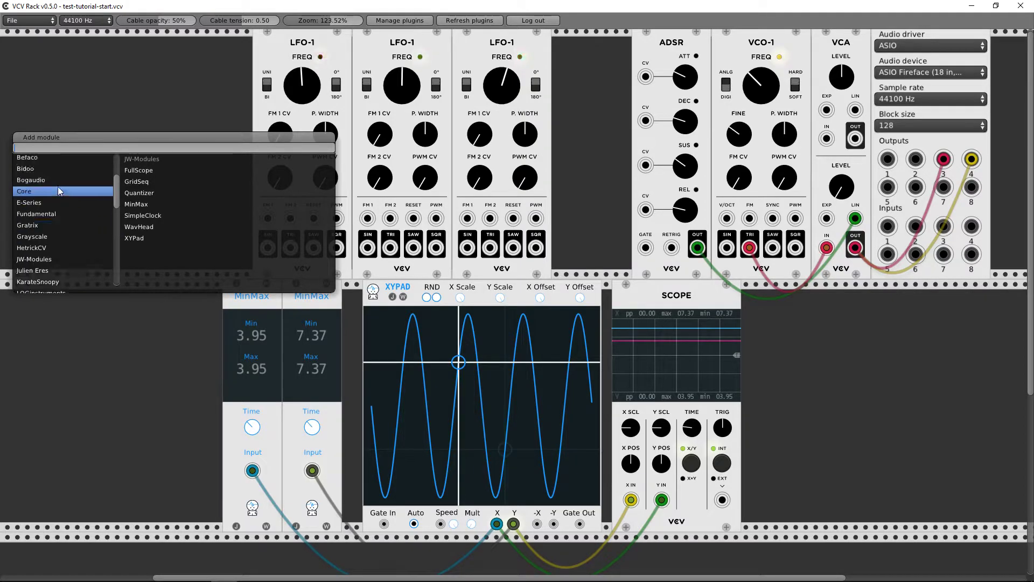
click(37, 160)
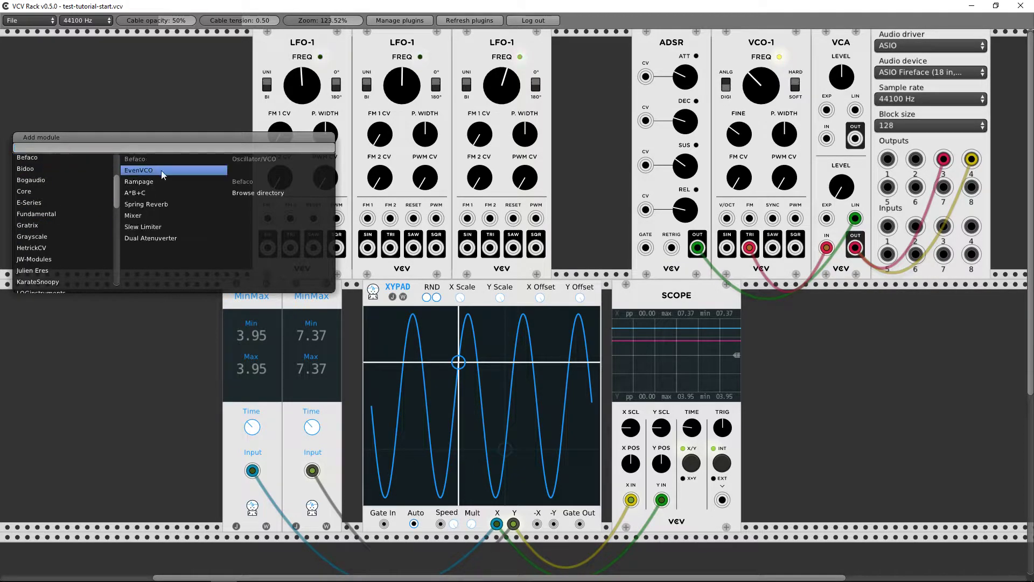
click(161, 239)
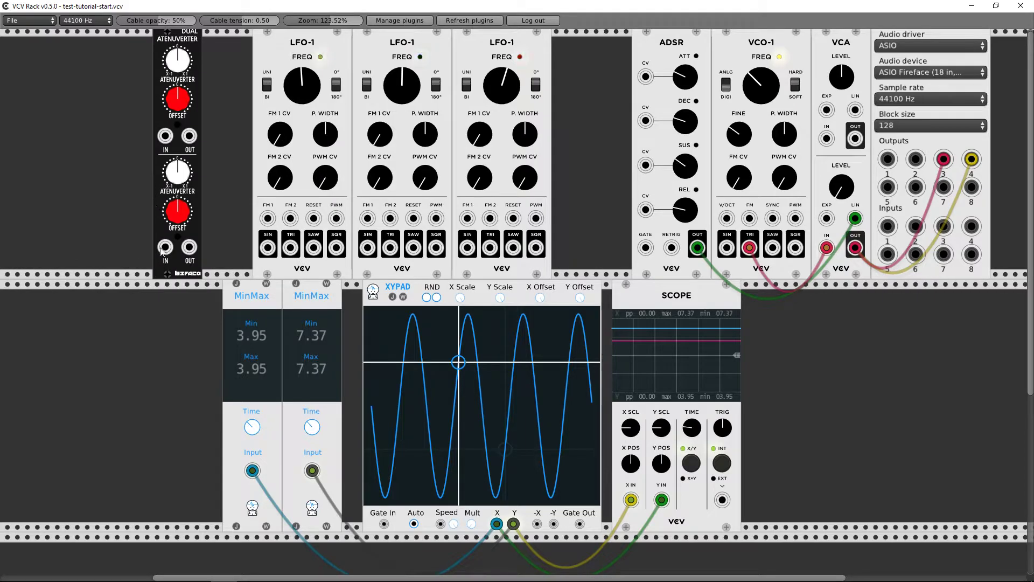
drag(177, 253, 161, 508)
Step: Patch the Dual Atenuverter's upper output into the XYPad's Gate In and vary the upper Offset to gate playback
drag(169, 389, 383, 524)
drag(166, 353, 150, 352)
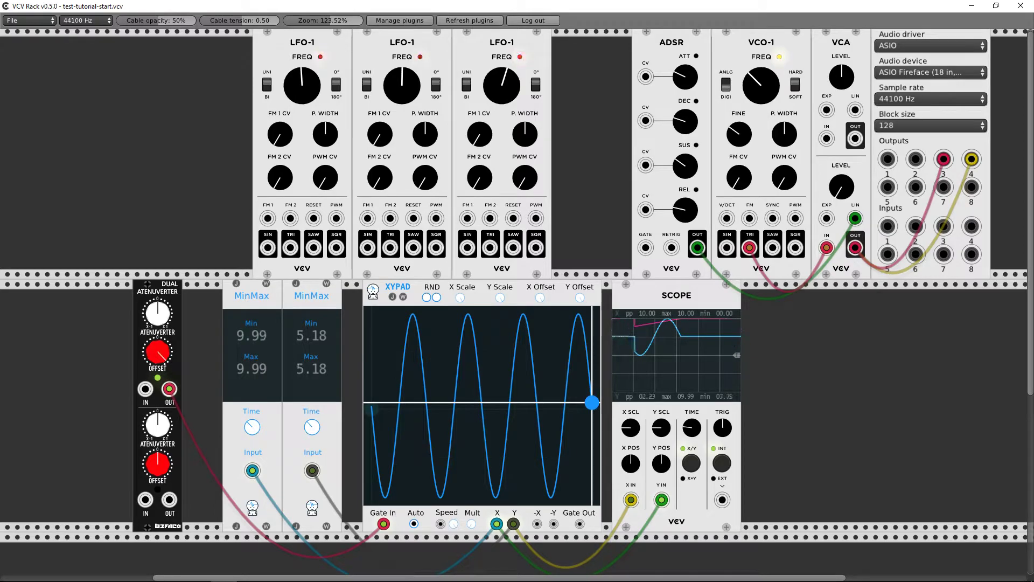
drag(160, 352, 160, 323)
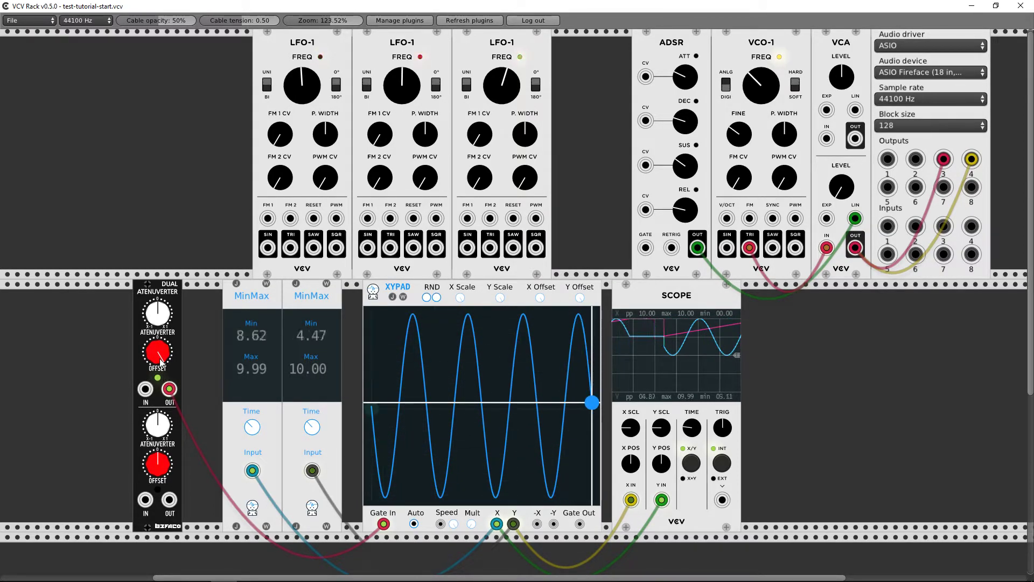
Step: Vary the Dual Atenuverter's upper Offset to start and stop the XYPad's playback, and disconnect its cable from Gate In
drag(160, 358, 160, 323)
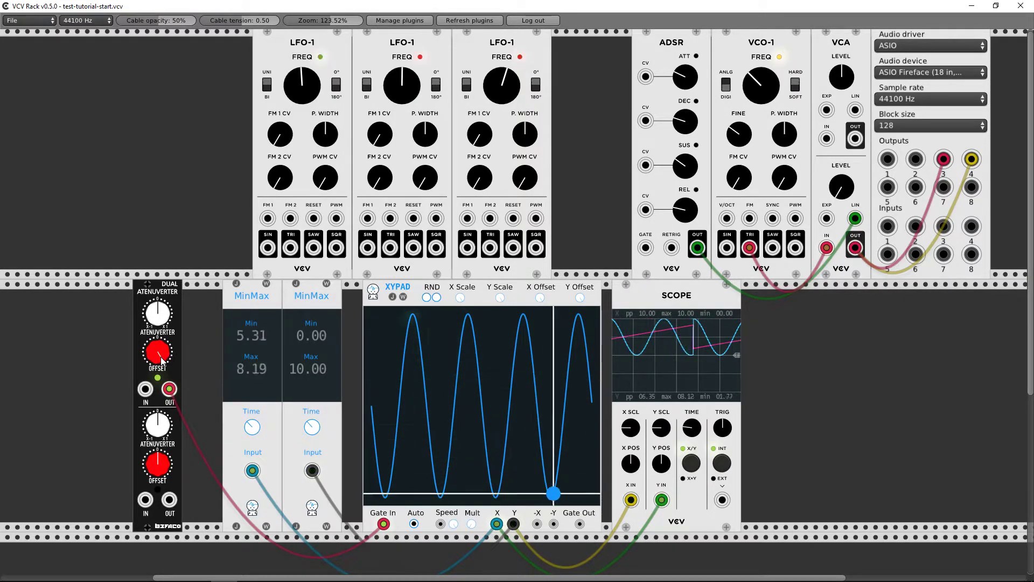
drag(160, 355, 160, 399)
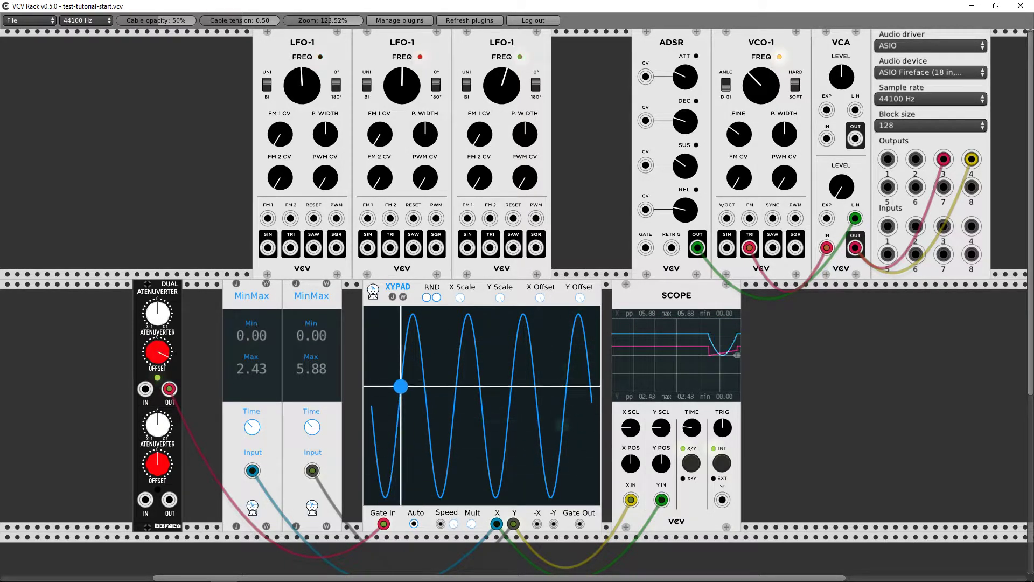
drag(157, 352, 157, 388)
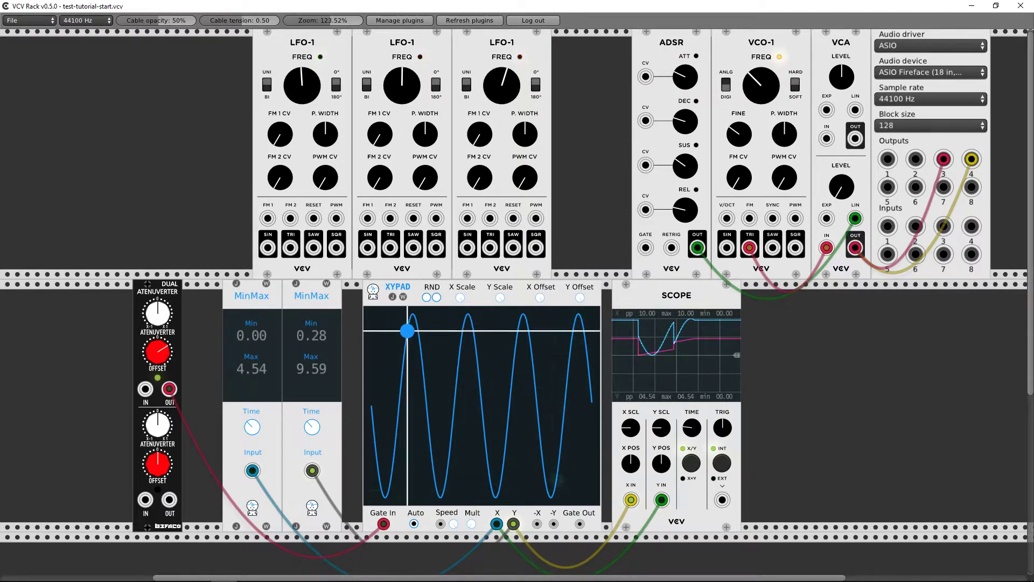
drag(164, 362, 163, 312)
drag(164, 362, 164, 399)
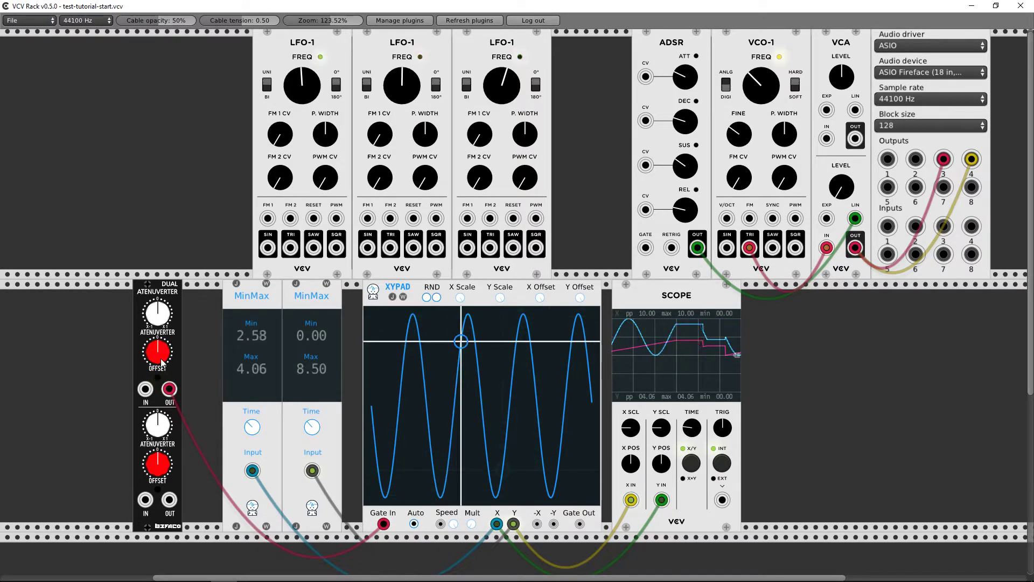
drag(378, 526, 248, 444)
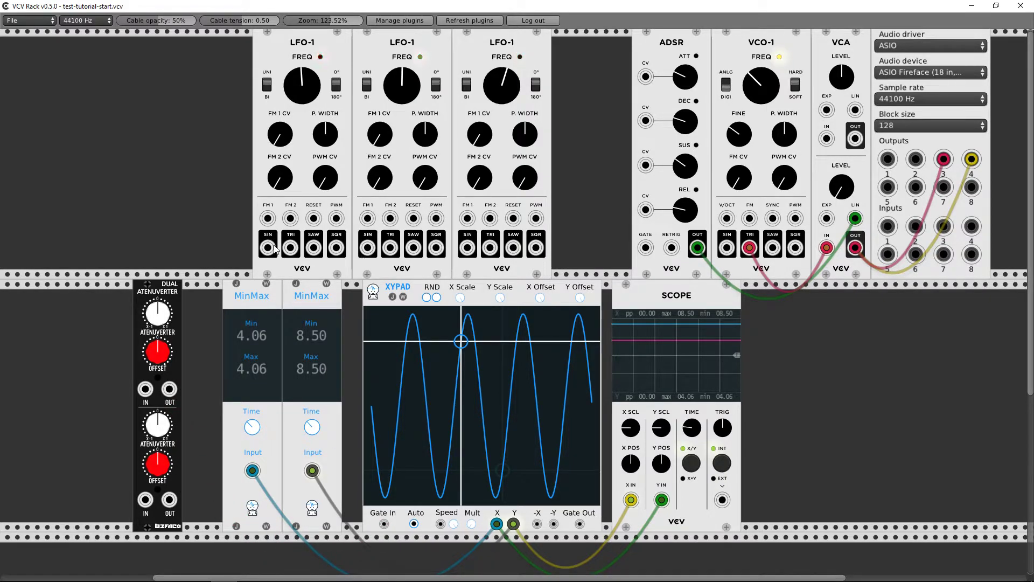
Step: Modulate the XYPad's Speed with the first LFO-1's SIN output in Forward Loop playback, and adjust that LFO's frequency
drag(268, 247, 438, 347)
scroll(397, 398, up, 5)
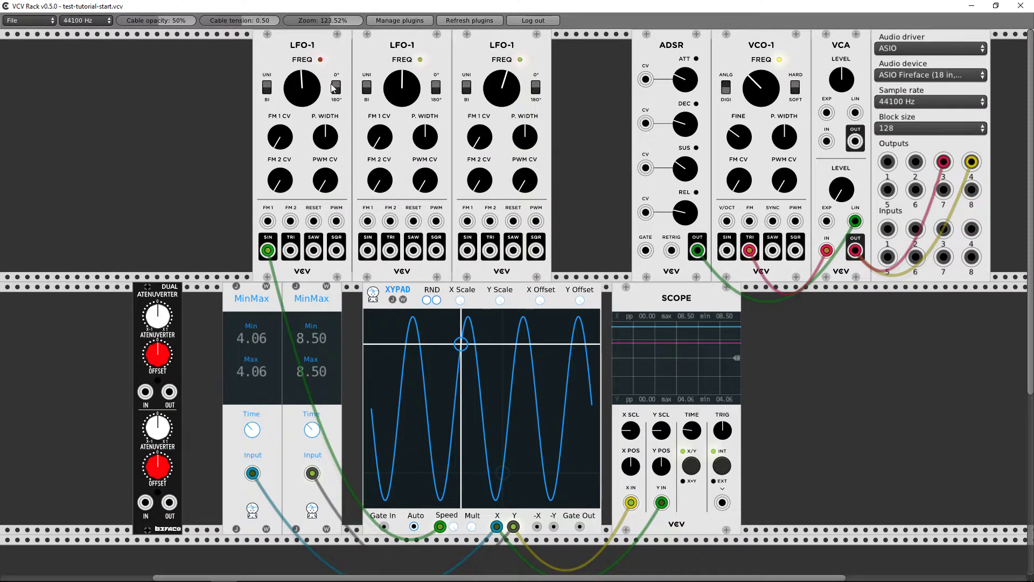
right_click(483, 364)
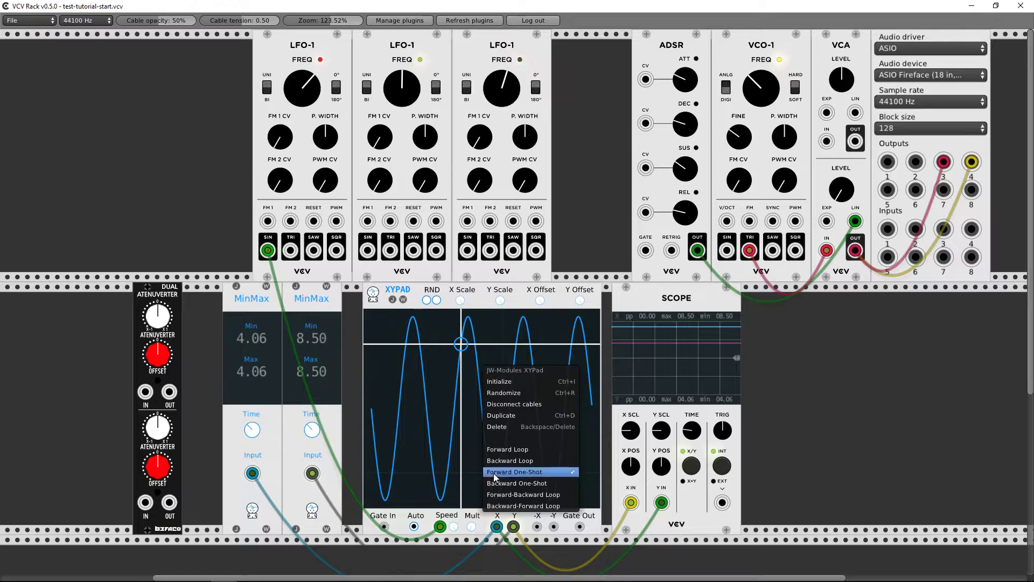
click(503, 451)
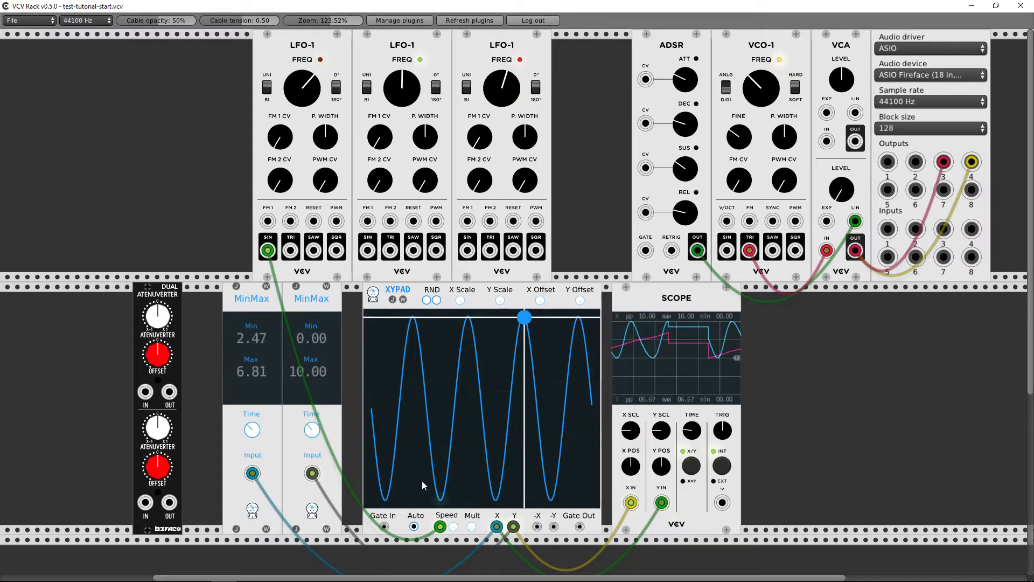
mouse_move(310, 86)
mouse_down()
mouse_move(310, 5)
mouse_move(306, 84)
mouse_up()
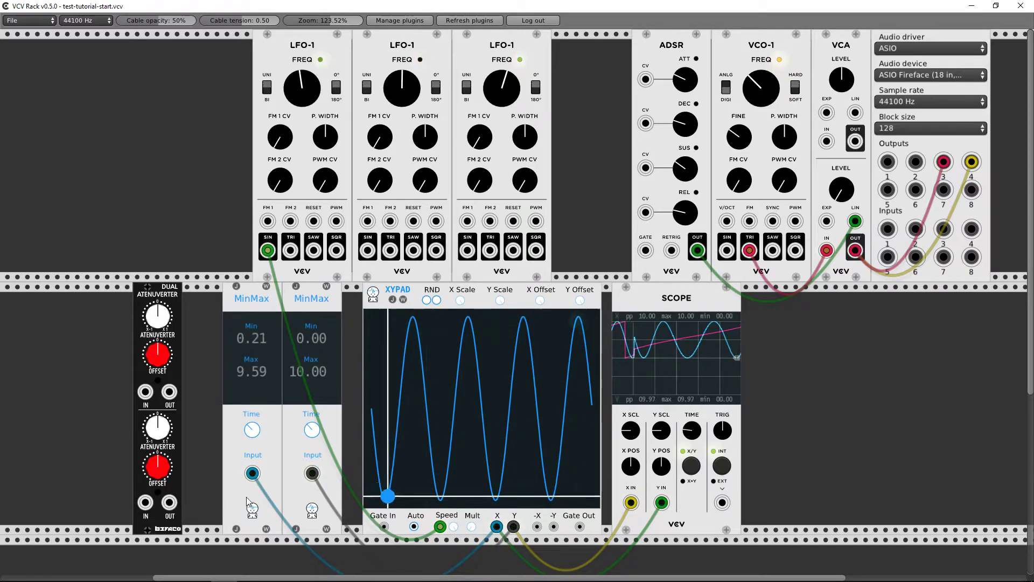
Step: Delete the second MinMax and repatch the remaining one's Input to the first LFO-1's SIN output, placing it closer to the XYPad
key(Delete)
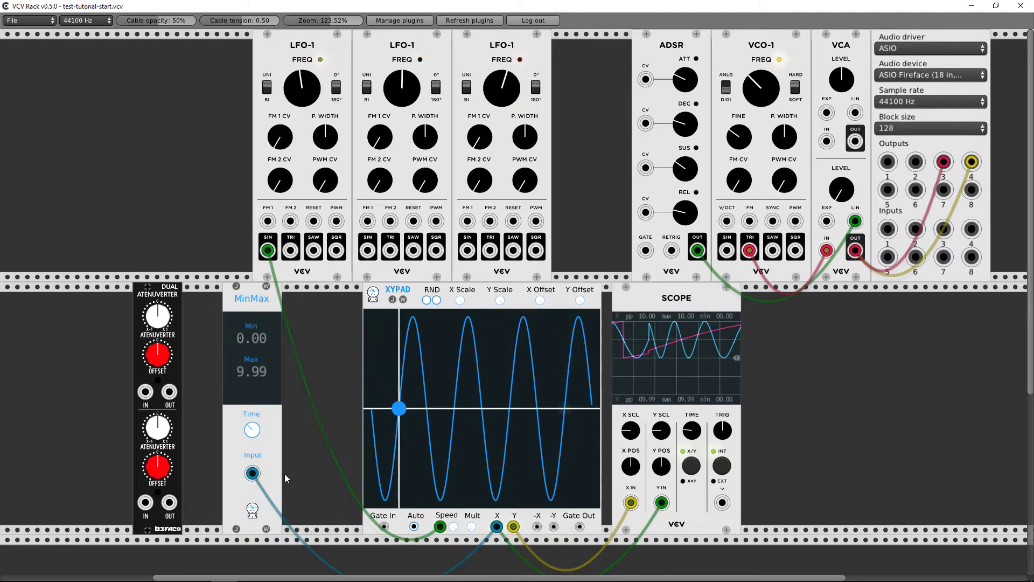
right_click(252, 473)
drag(253, 473, 268, 250)
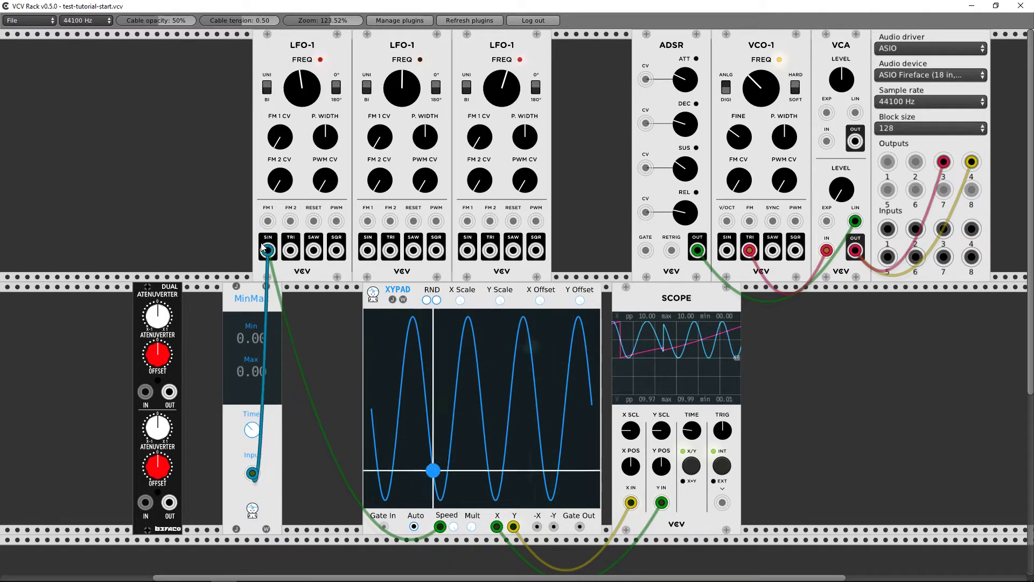
drag(230, 302, 301, 304)
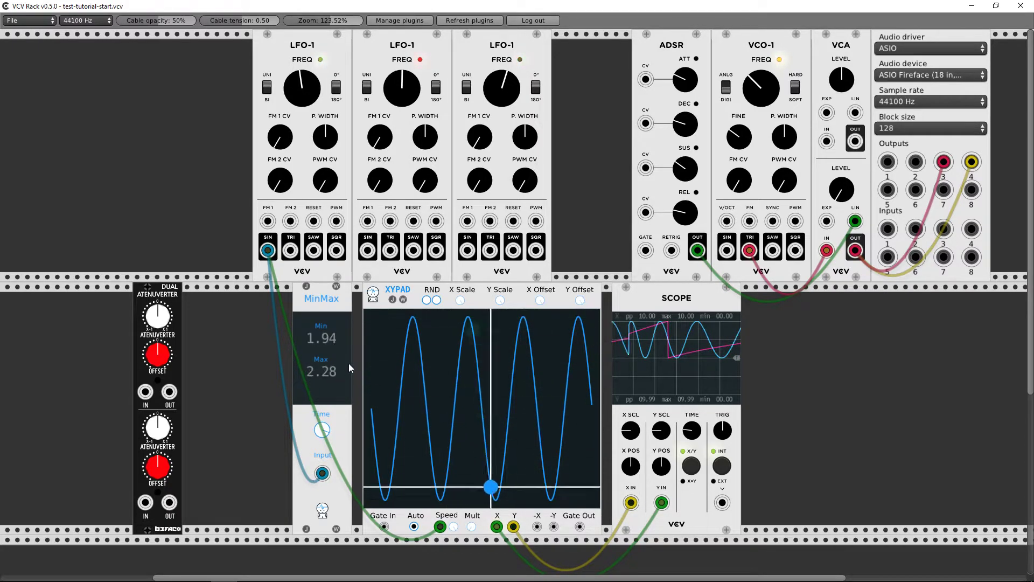
Step: Remove the first LFO-1's cables from the XYPad's Speed and the MinMax, and patch the XYPad's Gate Out into the MinMax Input
drag(442, 530, 578, 342)
scroll(427, 450, up, 5)
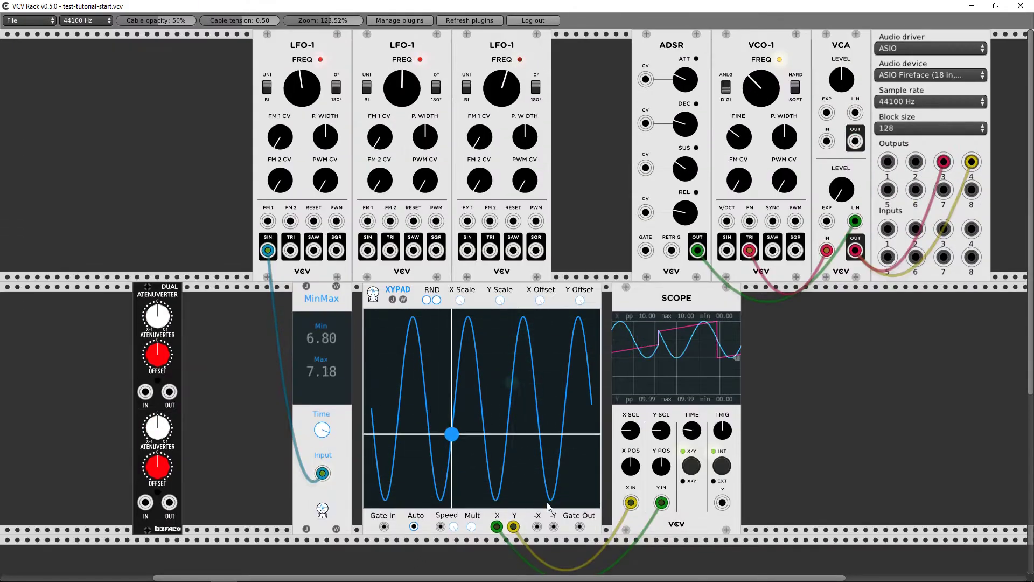
drag(322, 473, 344, 520)
drag(580, 526, 322, 473)
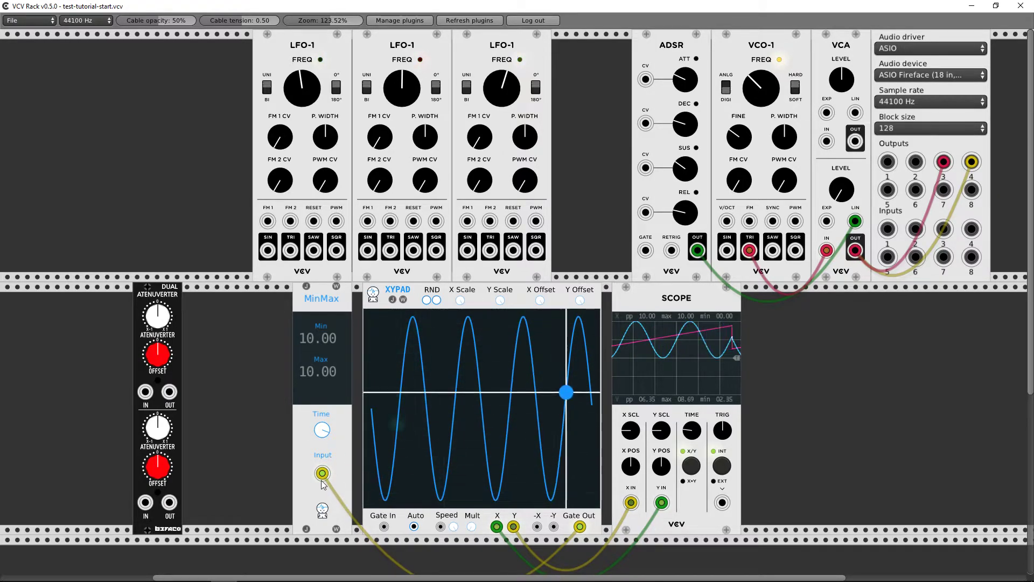
Step: Patch the XYPad's Gate Out back into its own Gate In and set the playback to Forward One-Shot
drag(323, 473, 384, 526)
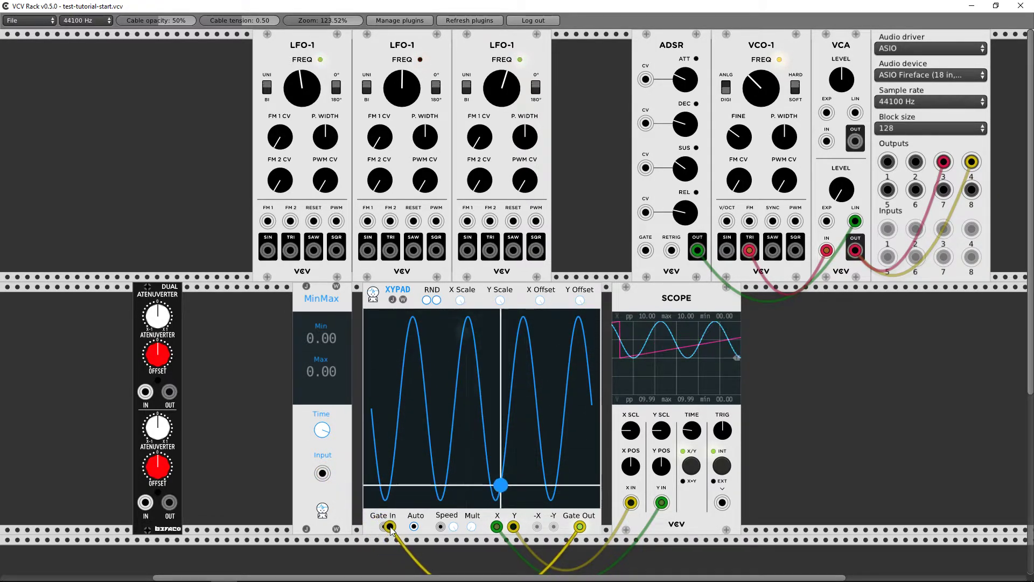
right_click(431, 425)
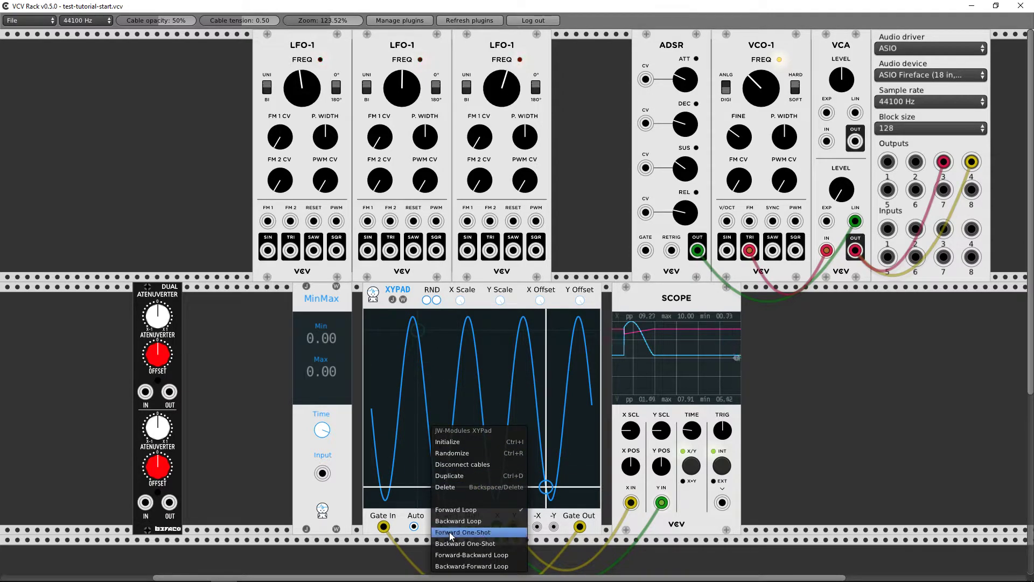
click(449, 532)
right_click(416, 405)
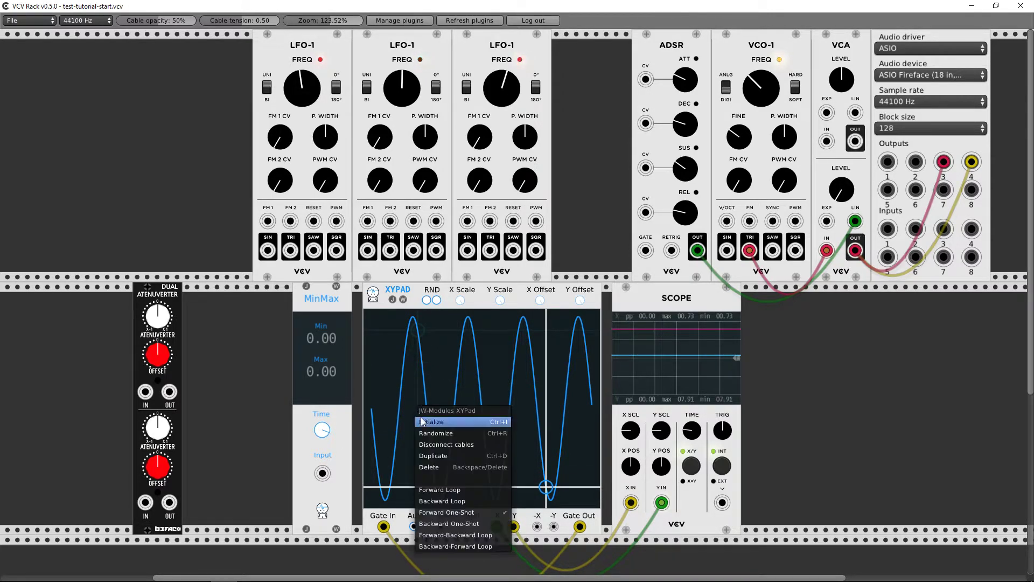
click(408, 526)
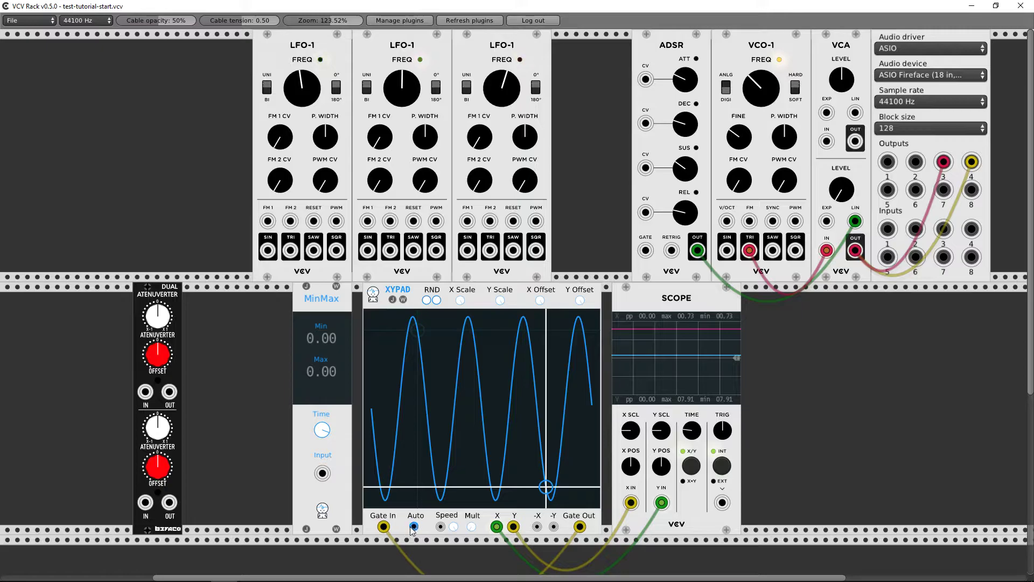
Step: Replace the XYPad's gate feedback cable with one from the Dual Atenuverter's upper output into Gate In, and raise the upper Offset
mouse_move(383, 528)
mouse_down()
mouse_move(376, 535)
mouse_move(383, 529)
mouse_up()
mouse_move(578, 521)
mouse_down()
mouse_move(560, 535)
mouse_move(583, 528)
mouse_up()
drag(393, 527, 294, 503)
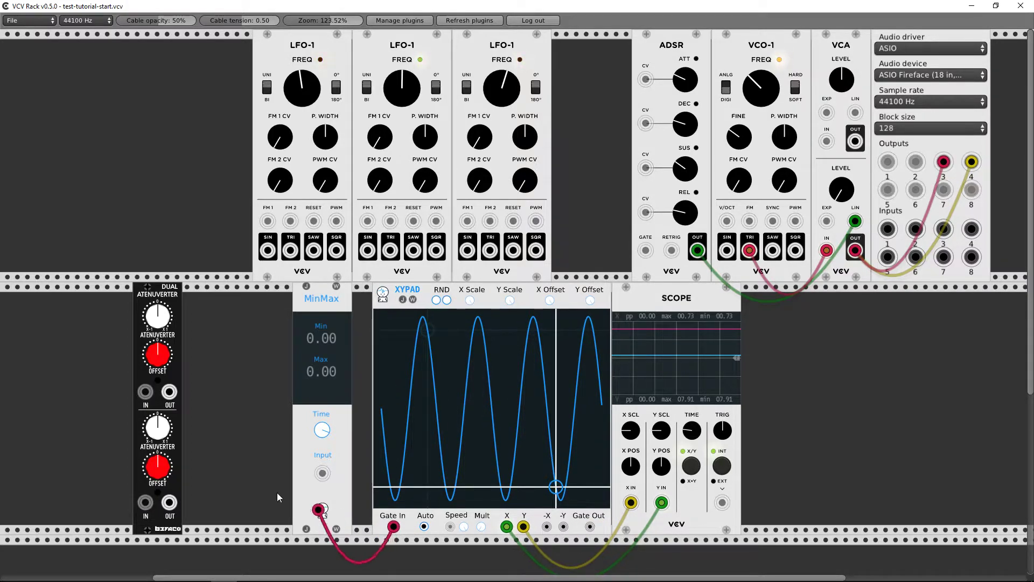
drag(178, 407, 169, 393)
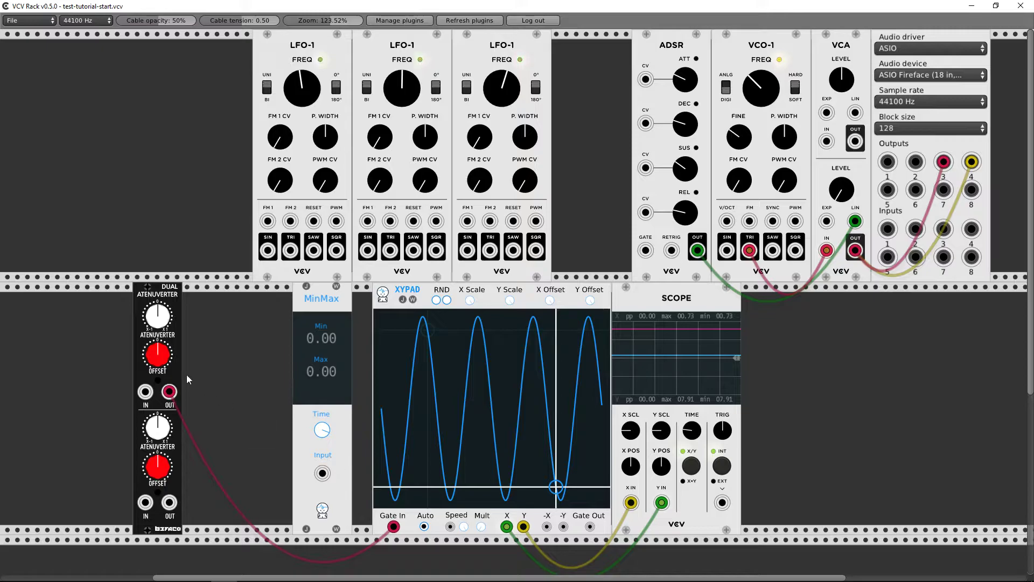
drag(158, 354, 158, 318)
Step: Disconnect the Dual Atenuverter from the XYPad's Gate In and patch the XYPad's Gate Out into the MinMax Input
drag(394, 527, 323, 554)
drag(590, 526, 376, 551)
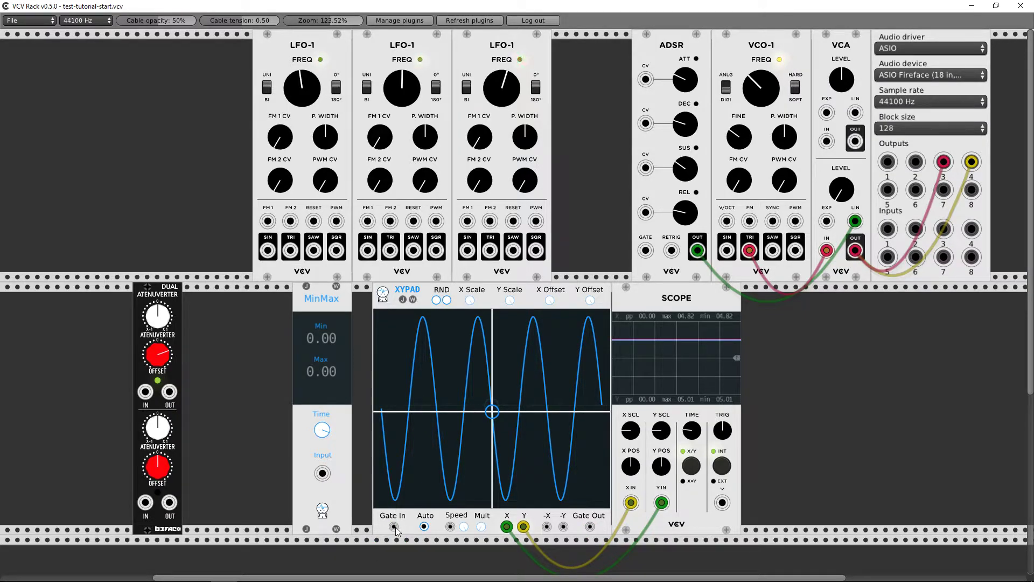
drag(590, 528, 322, 473)
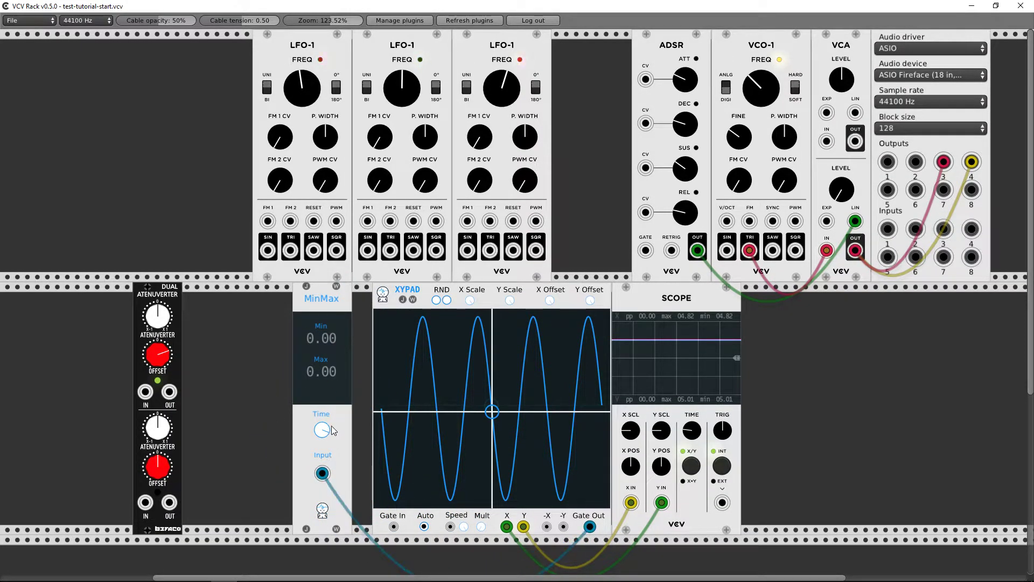
Step: Toggle the XYPad's Auto playback to observe its gate on the MinMax, leave Auto on, and disconnect the Gate Out cable
click(425, 527)
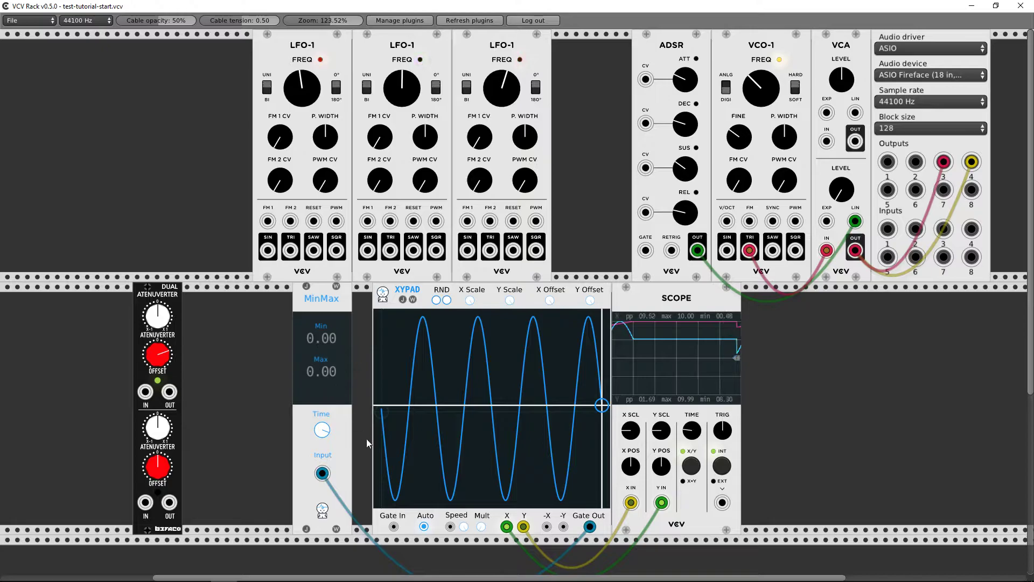
click(424, 527)
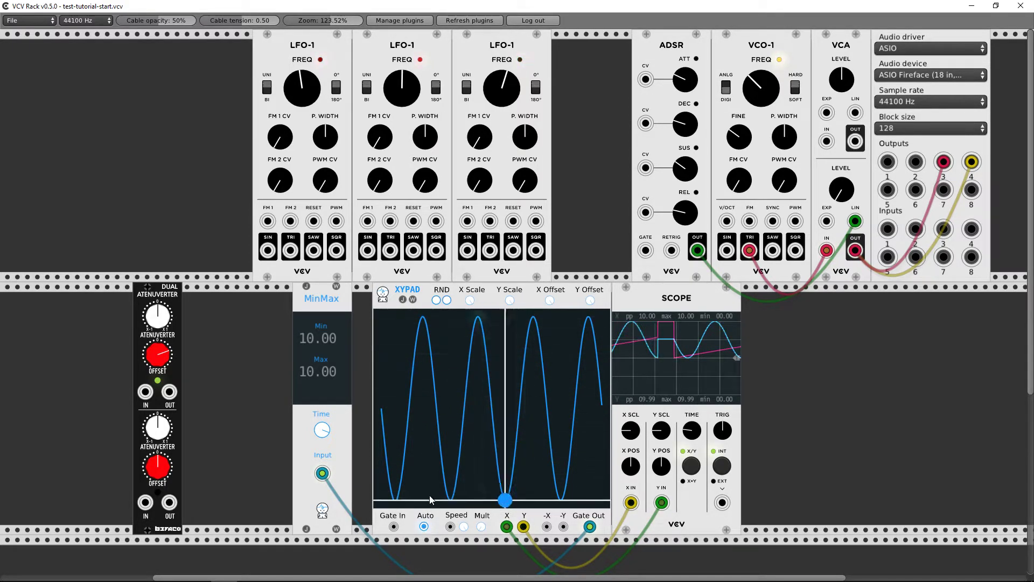
click(424, 527)
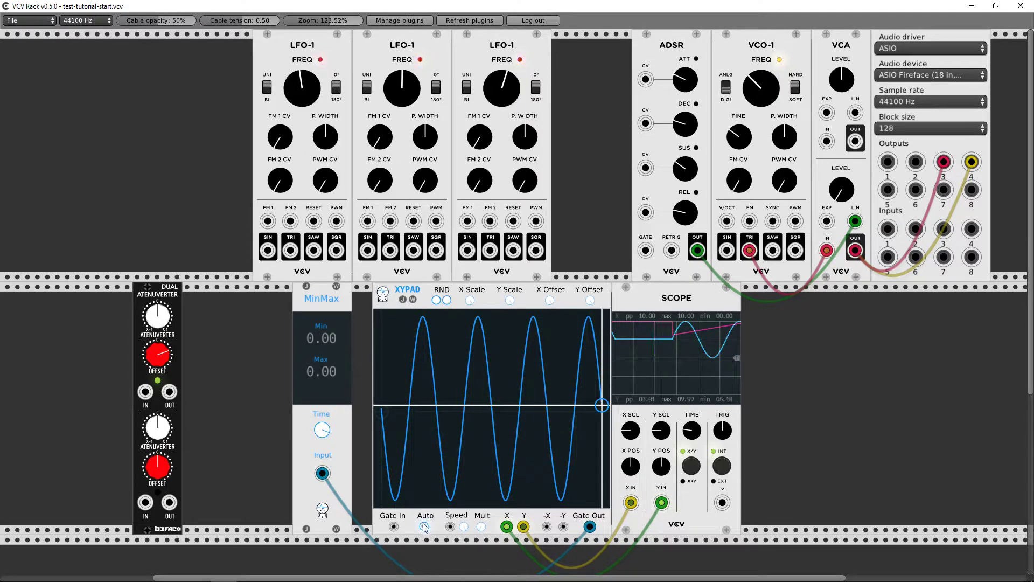
drag(588, 521, 517, 565)
Step: Randomize the XYPad twice to generate new shapes, and initialize it to clear the pad
scroll(495, 422, up, 5)
right_click(470, 385)
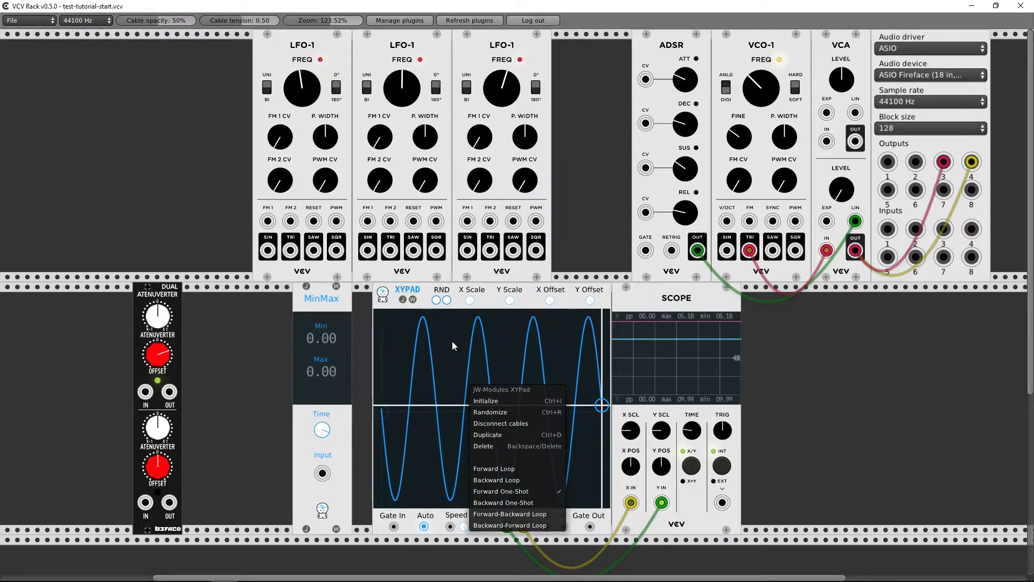
click(449, 327)
right_click(469, 378)
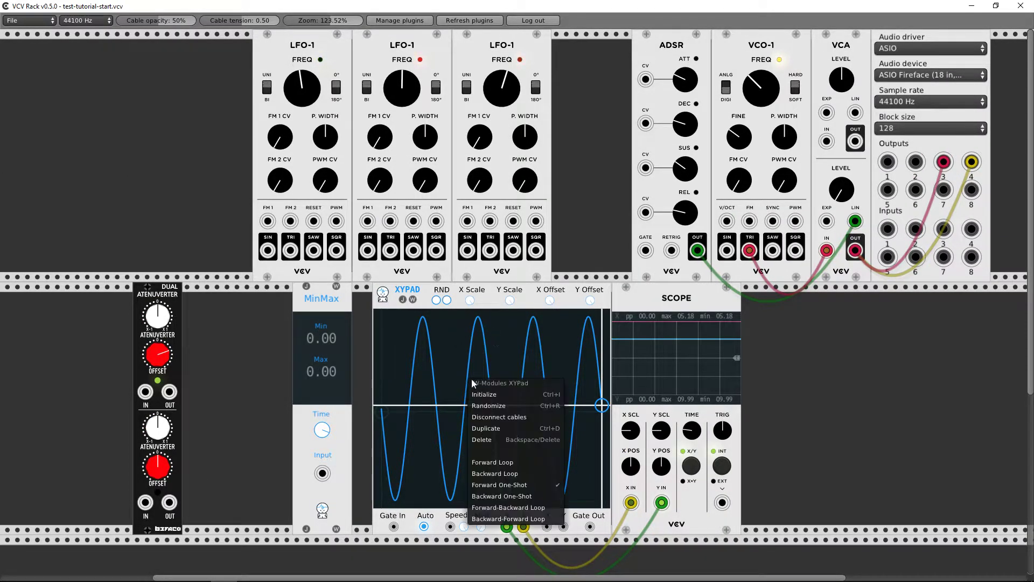
click(486, 408)
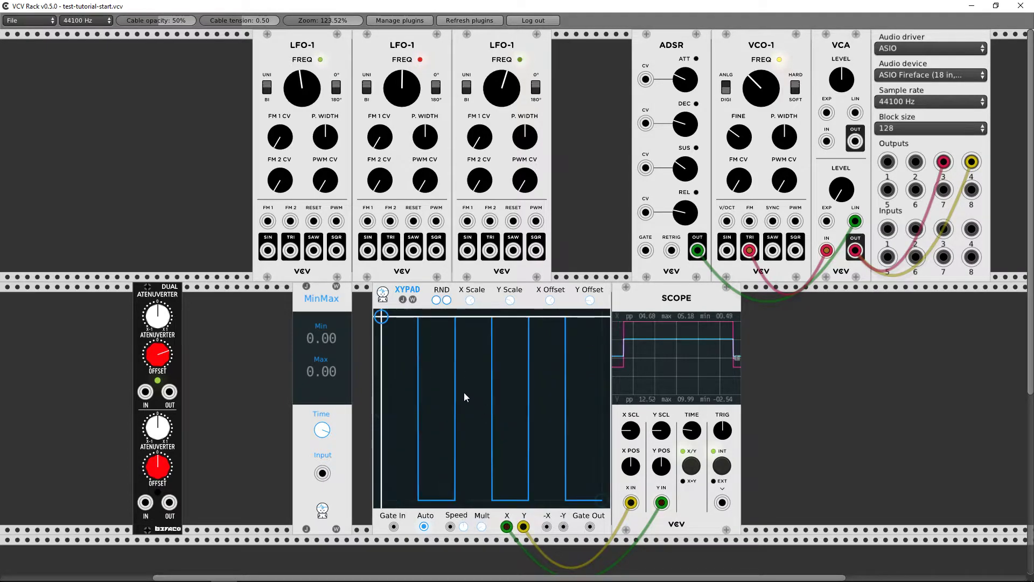
right_click(459, 383)
click(480, 410)
right_click(461, 393)
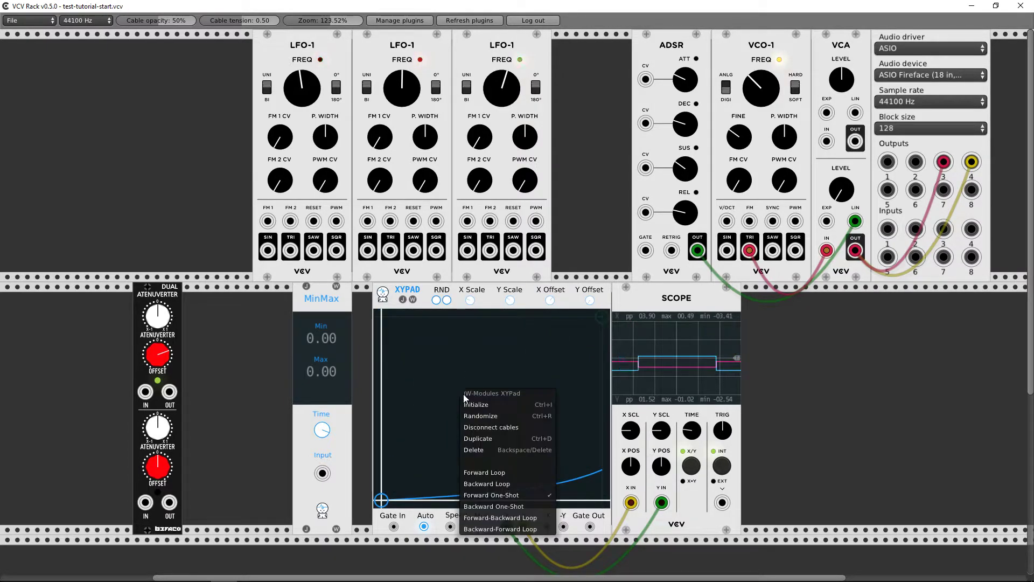
click(471, 401)
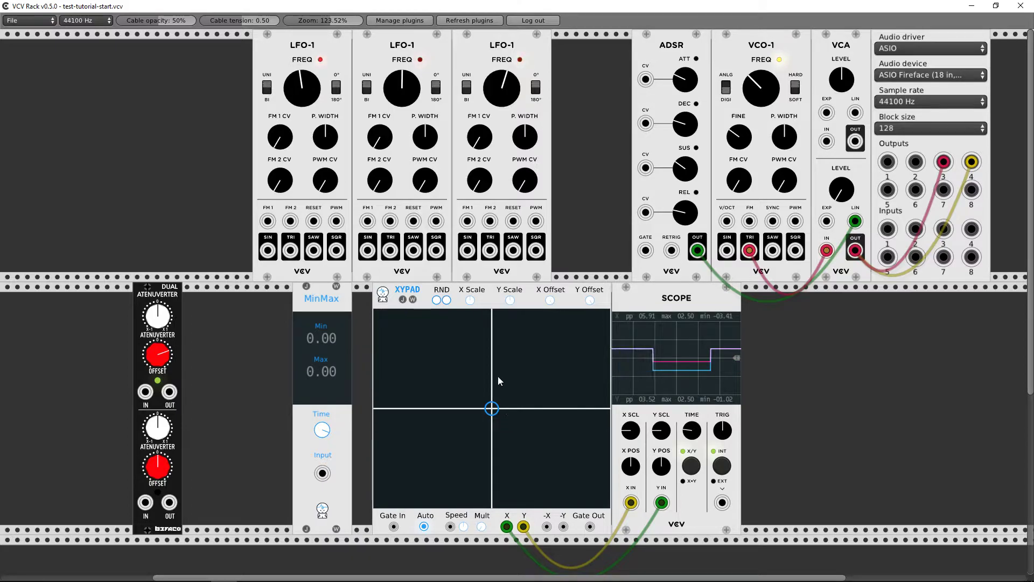
Step: Replace the XYPad and the MinMax with SimpleClock and GridSeq from JW-Modules, placed side by side in the lower row
key(Delete)
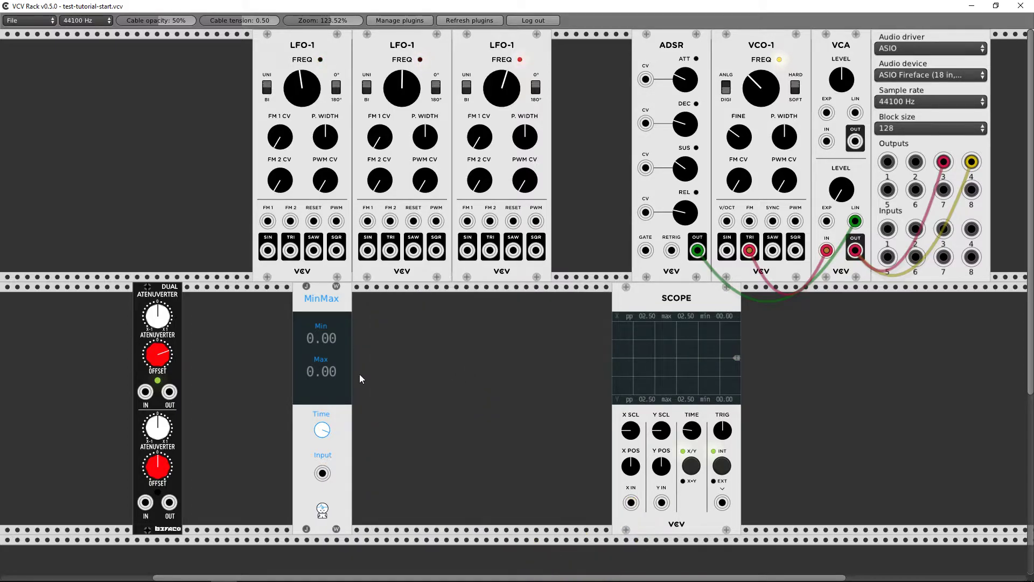
key(Delete)
right_click(322, 374)
scroll(214, 374, down, 5)
click(207, 373)
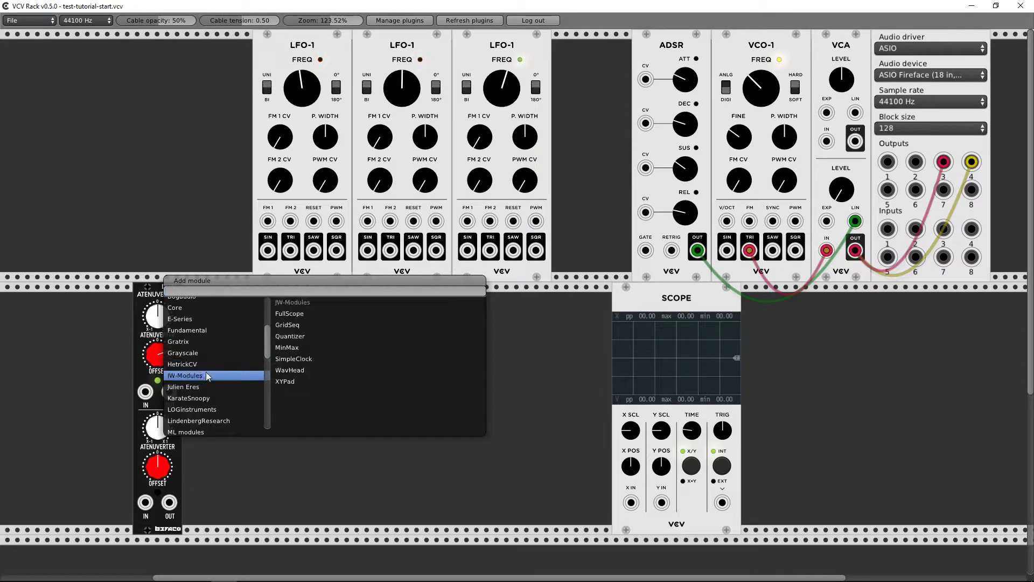
click(292, 361)
right_click(389, 341)
click(353, 312)
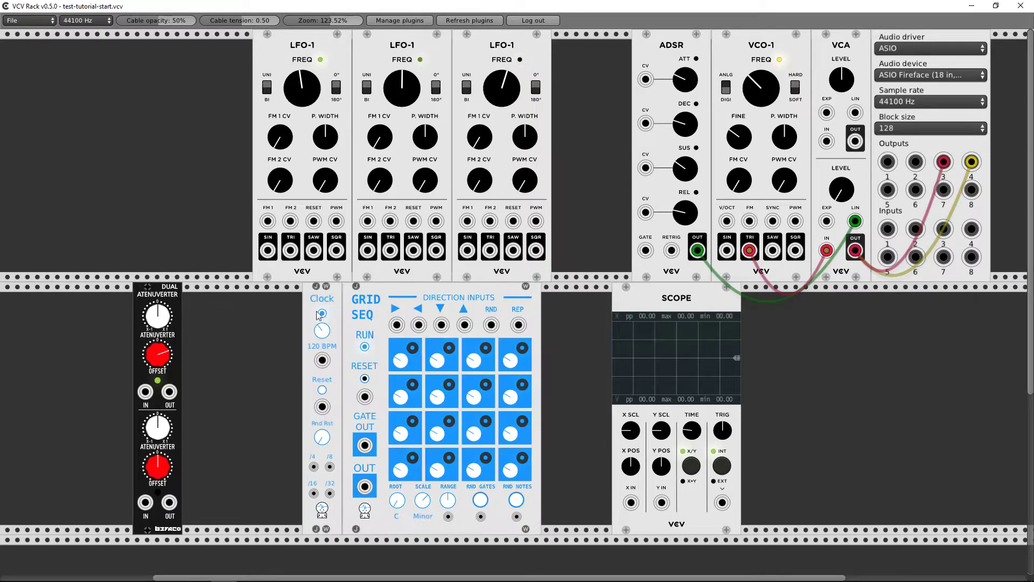
Step: Delete the Dual Atenuverter and connect the GridSeq's Gate Out to the ADSR's Gate input
key(Delete)
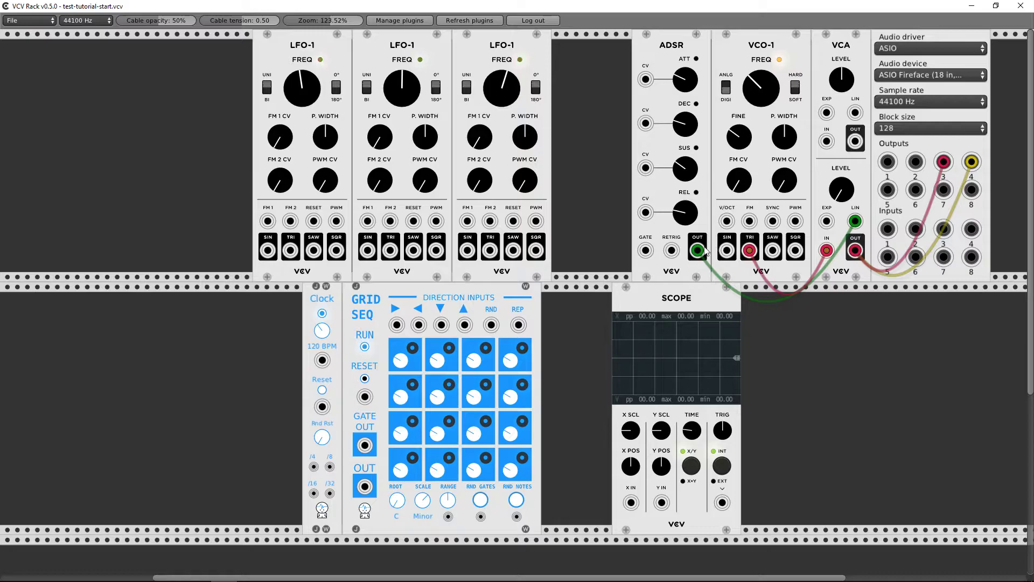
drag(645, 250, 647, 277)
drag(476, 390, 365, 444)
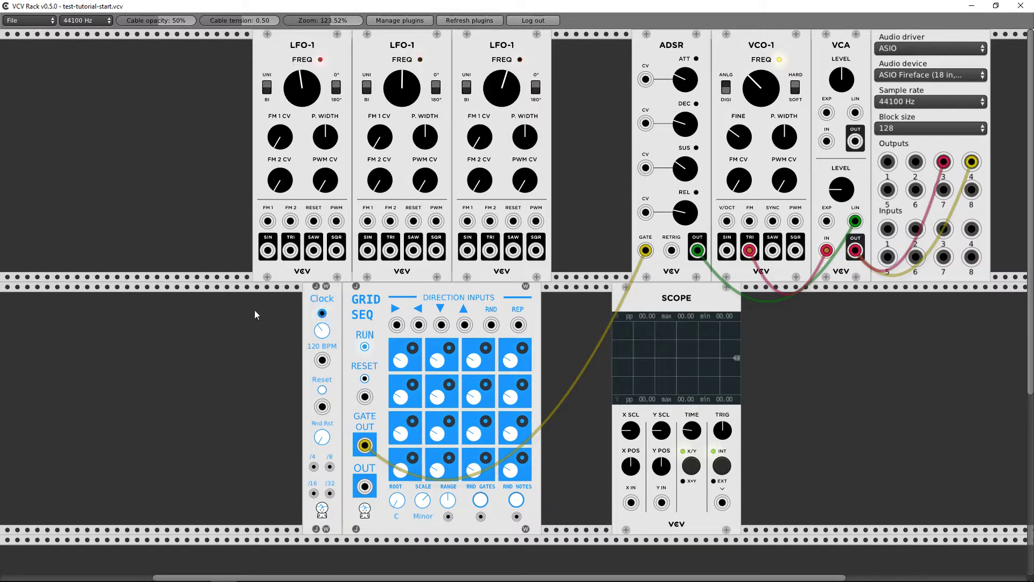
Step: Move SimpleClock away from GridSeq, try its clock output on GridSeq's right direction input, and toggle GridSeq's Run off and on
drag(312, 315, 252, 315)
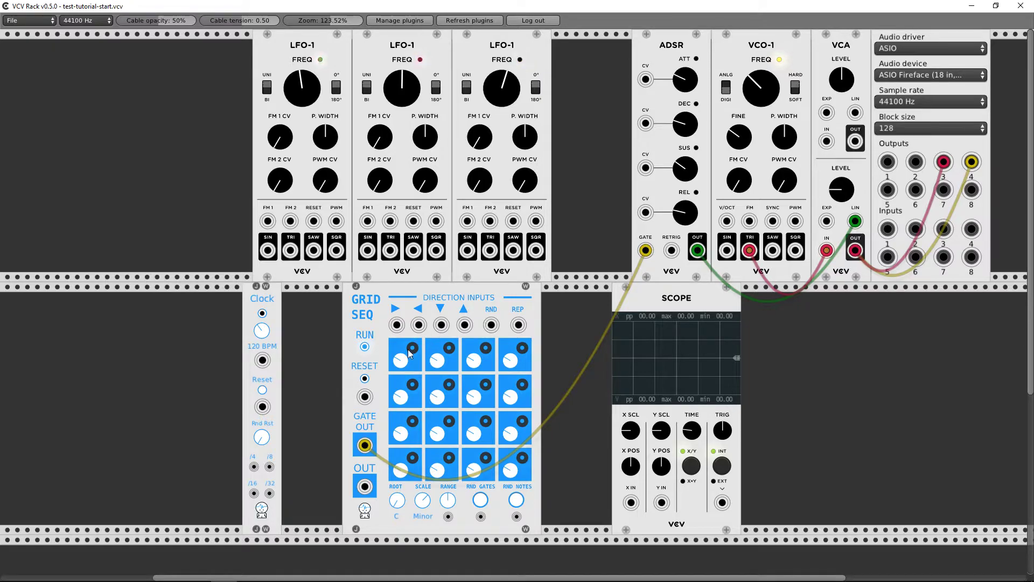
drag(397, 325, 263, 360)
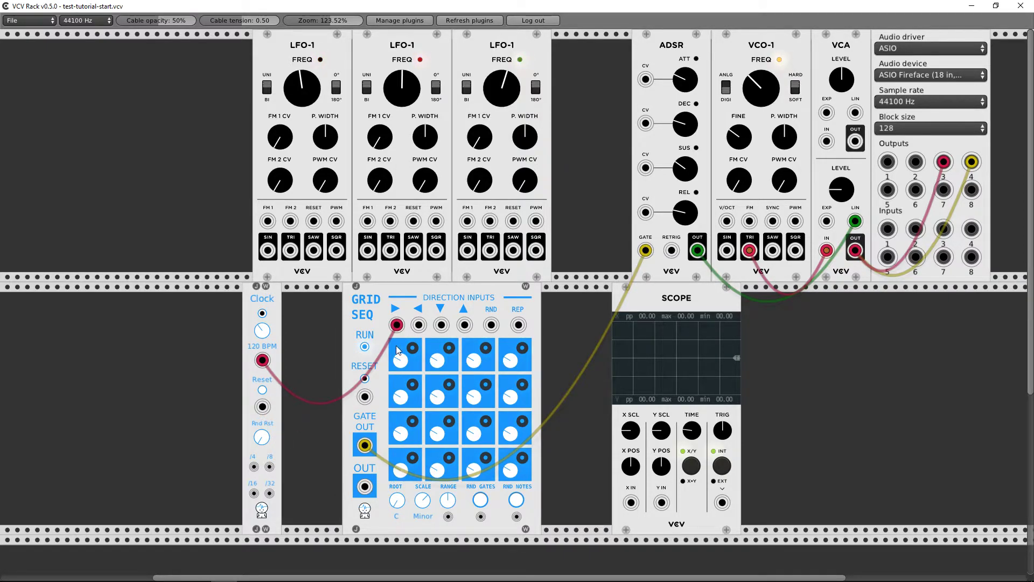
click(361, 347)
click(365, 348)
Step: Drive GridSeq's right direction input from the first LFO's SQR output instead of SimpleClock, and raise that LFO's frequency
drag(261, 361, 336, 250)
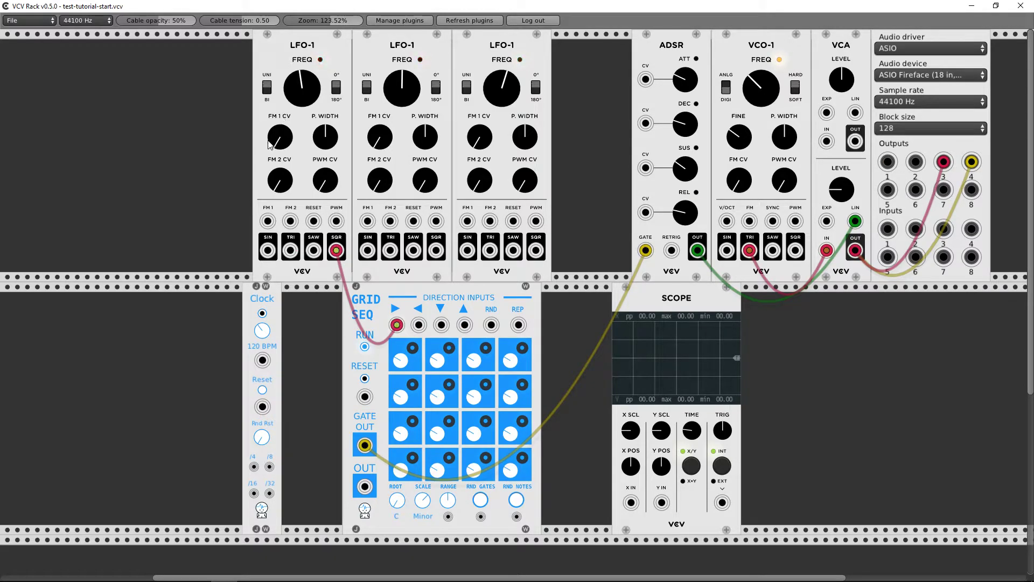
drag(300, 88, 301, 63)
drag(246, 374, 227, 377)
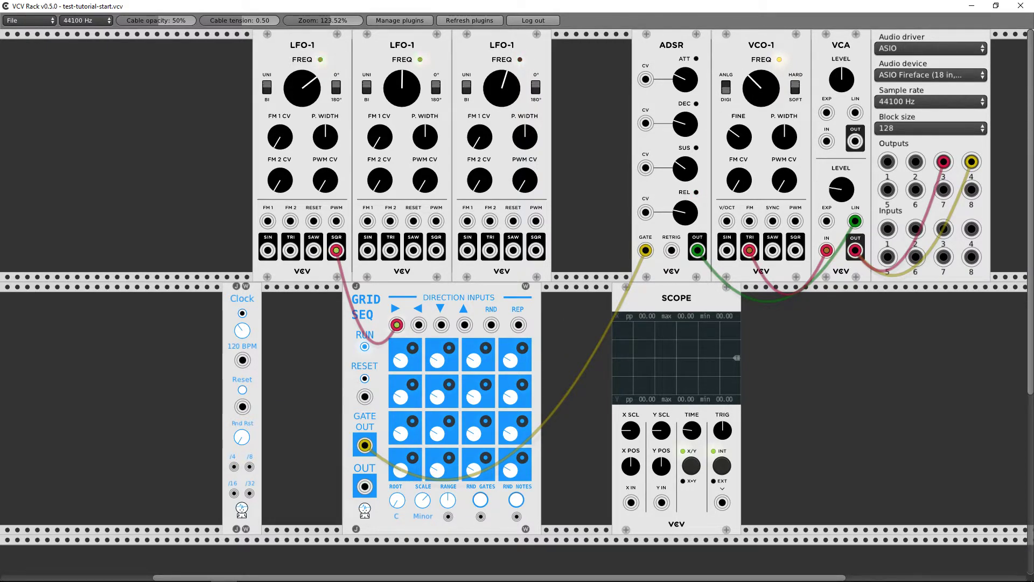
Step: Set GridSeq's Gate Mode to Retrigger and connect its Out to the VCO-1's V/OCT input
right_click(402, 306)
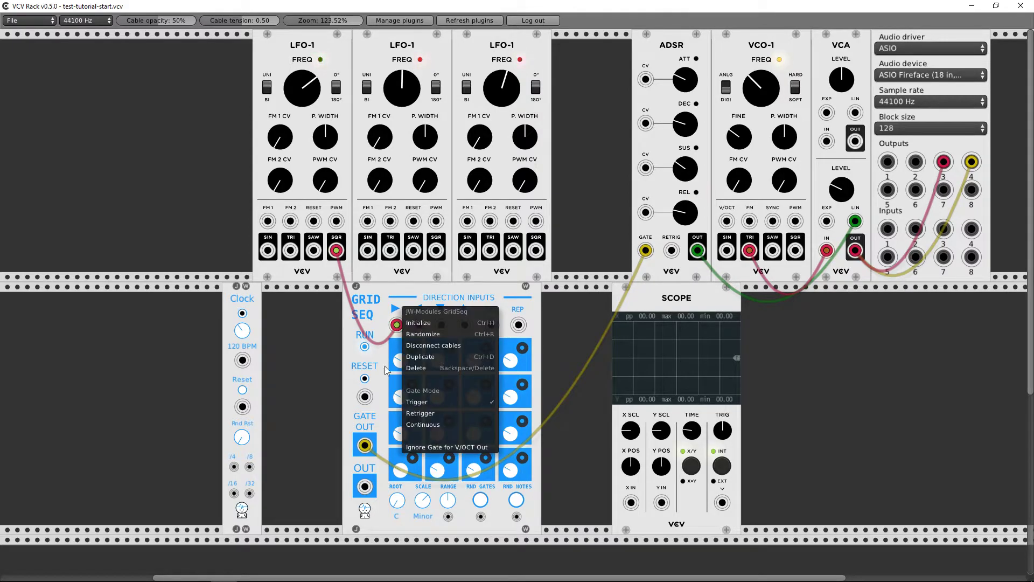
click(428, 414)
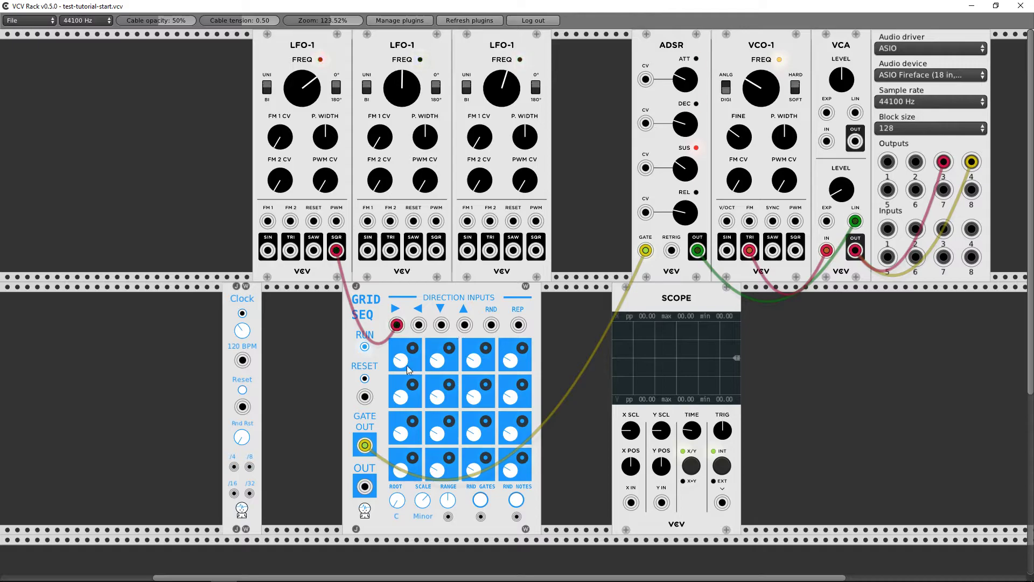
drag(727, 221, 362, 488)
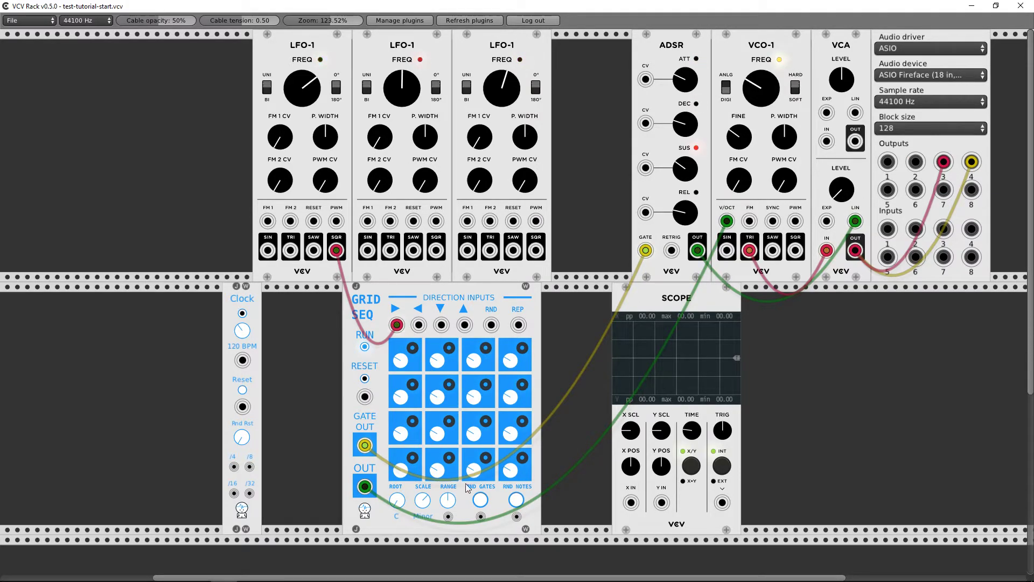
Step: Randomize GridSeq's notes and adjust the VCO-1's frequency
click(515, 502)
drag(366, 518, 415, 517)
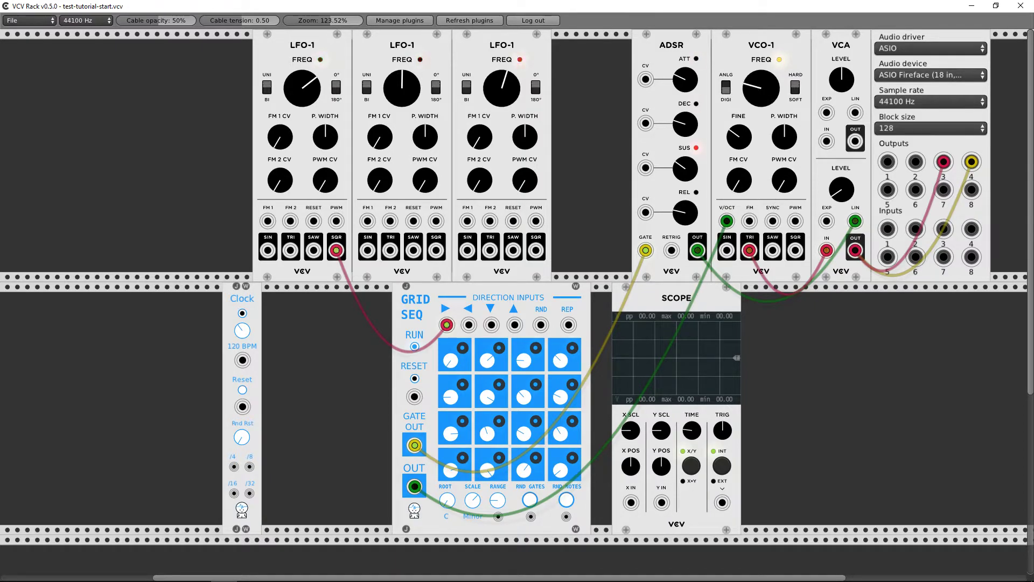
mouse_move(761, 88)
mouse_down()
mouse_move(762, 130)
mouse_move(761, 109)
mouse_up()
Step: Swap the order of GridSeq and the Scope in the lower row, and set GridSeq's root to F and scale to Blues
drag(458, 506, 798, 477)
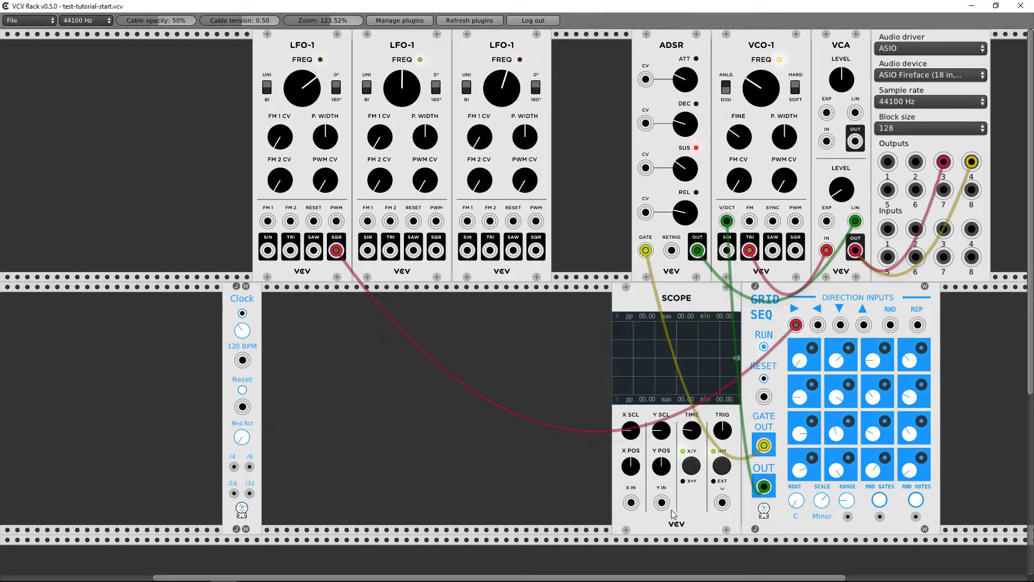
drag(677, 511, 507, 511)
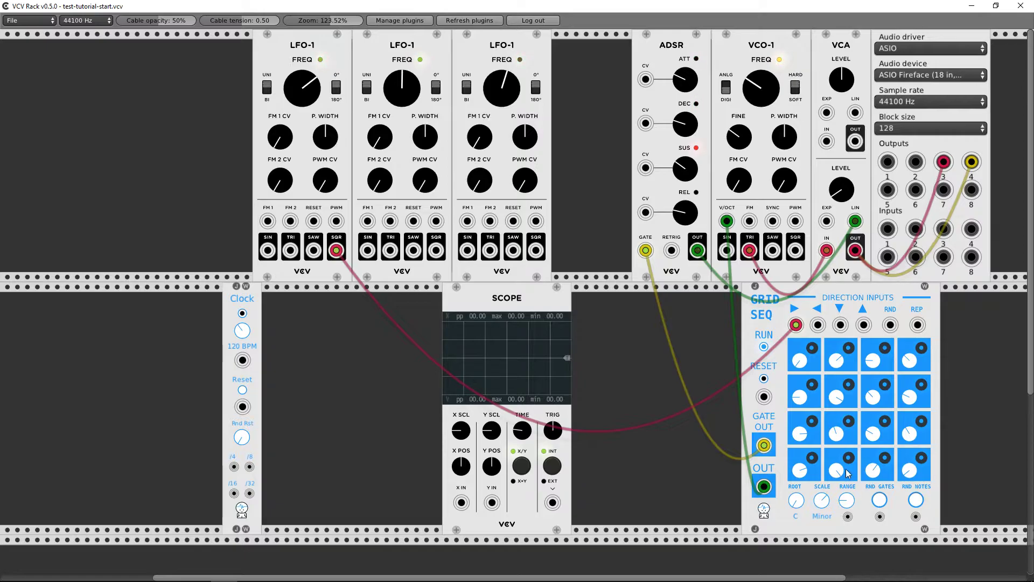
mouse_move(809, 505)
mouse_down()
mouse_move(790, 491)
mouse_move(812, 495)
mouse_move(812, 509)
mouse_up()
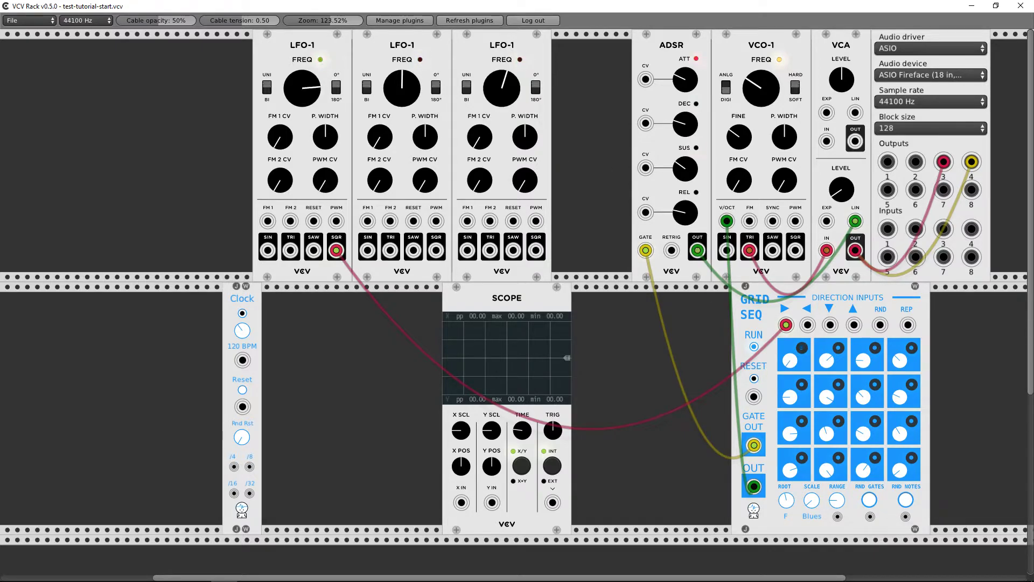
Step: Move SimpleClock between the Scope and GridSeq, and replace the first LFO's SQR cable with its SIN output on GridSeq's right direction input
drag(229, 295, 658, 300)
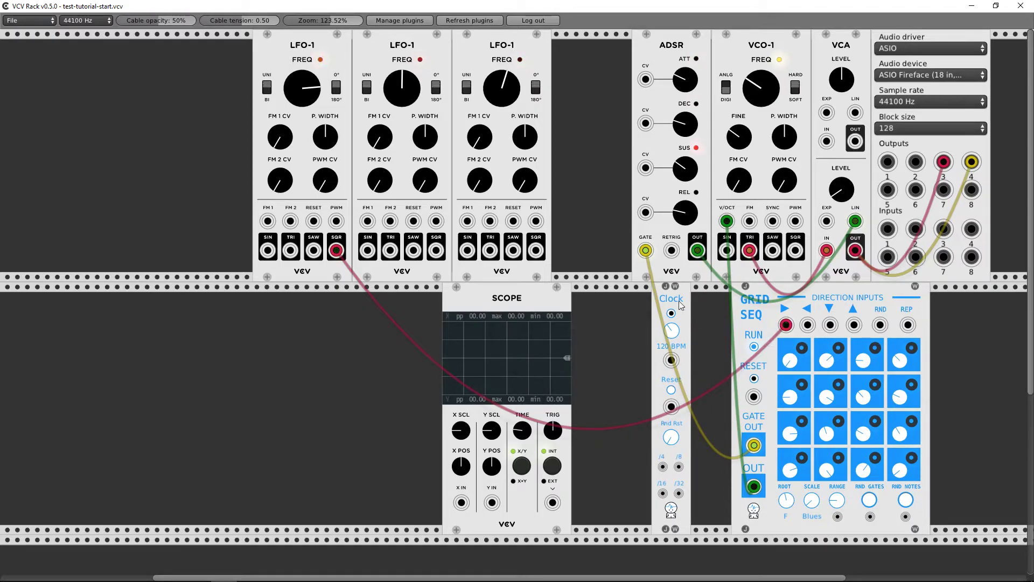
drag(336, 250, 667, 476)
mouse_move(664, 468)
mouse_down()
mouse_move(789, 333)
mouse_move(726, 390)
mouse_move(668, 475)
mouse_up()
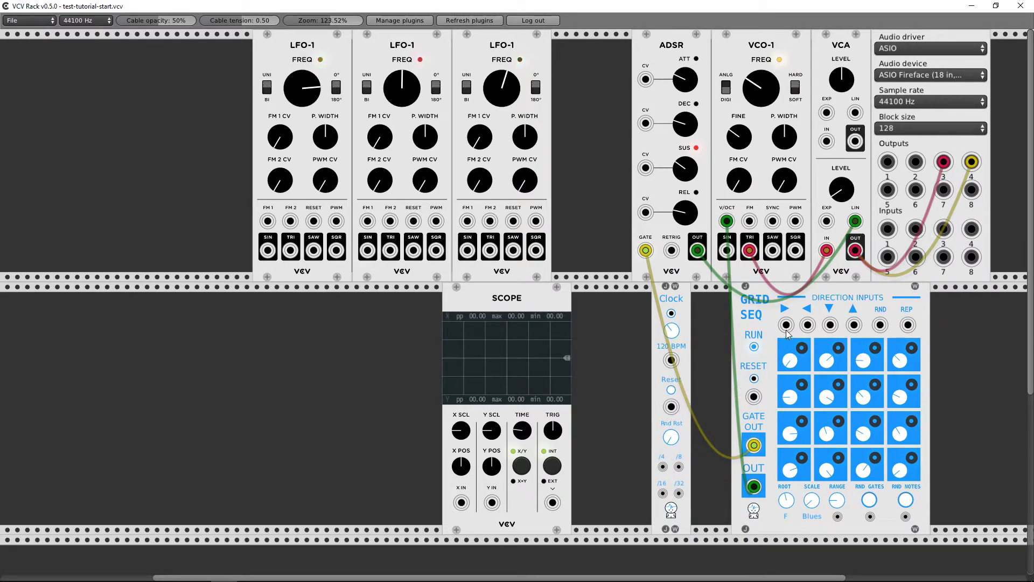
mouse_move(787, 328)
mouse_down()
mouse_move(267, 252)
mouse_move(395, 292)
mouse_move(719, 349)
mouse_move(786, 324)
mouse_up()
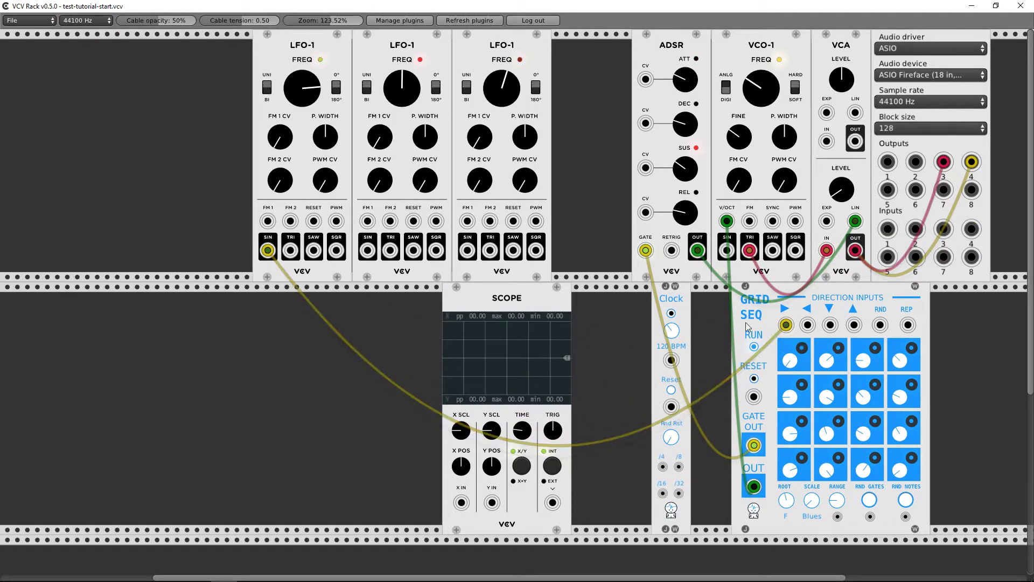
Step: Start SimpleClock and drive GridSeq's right direction input from its clock output instead of the first LFO
right_click(691, 332)
click(683, 453)
right_click(683, 449)
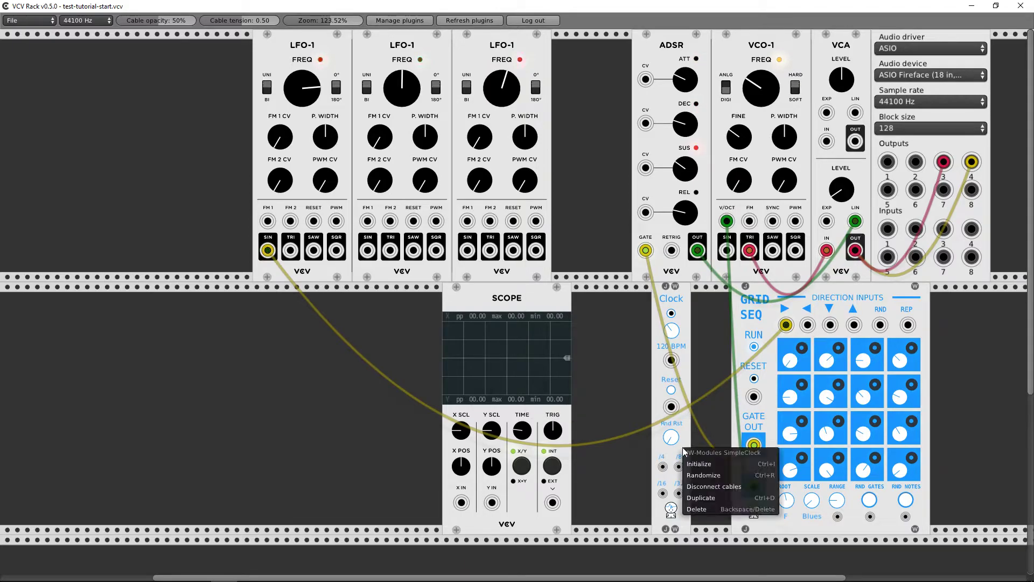
click(669, 315)
click(672, 314)
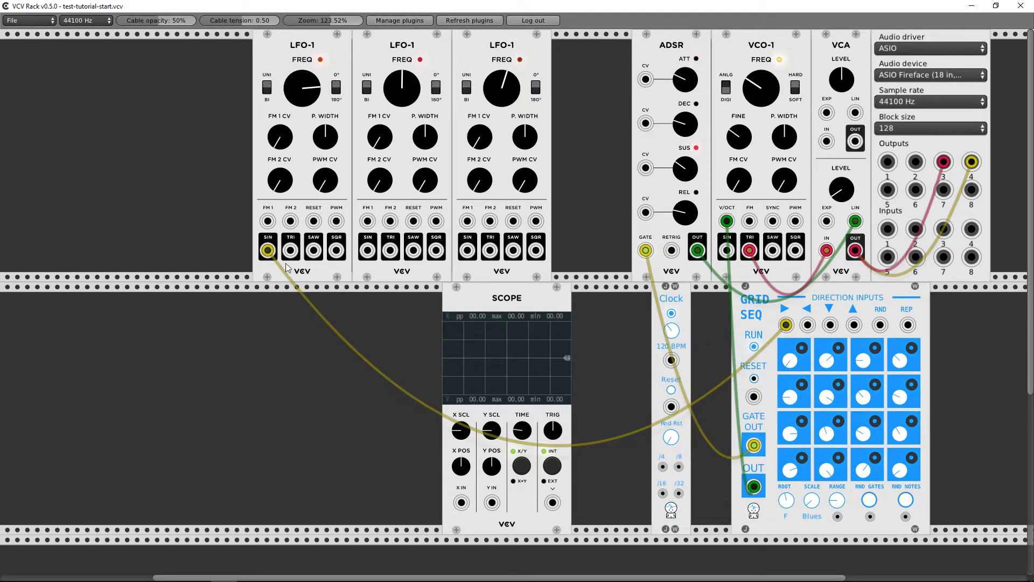
drag(267, 250, 672, 362)
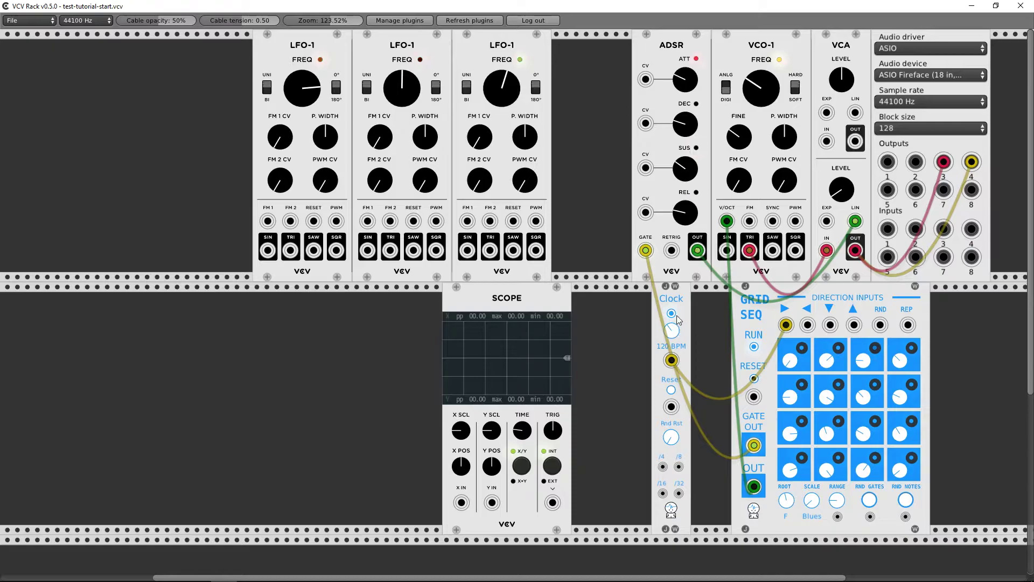
Step: Shift SimpleClock and GridSeq toward the Scope so the two modules sit directly against each other
drag(670, 300, 646, 308)
drag(751, 306, 611, 310)
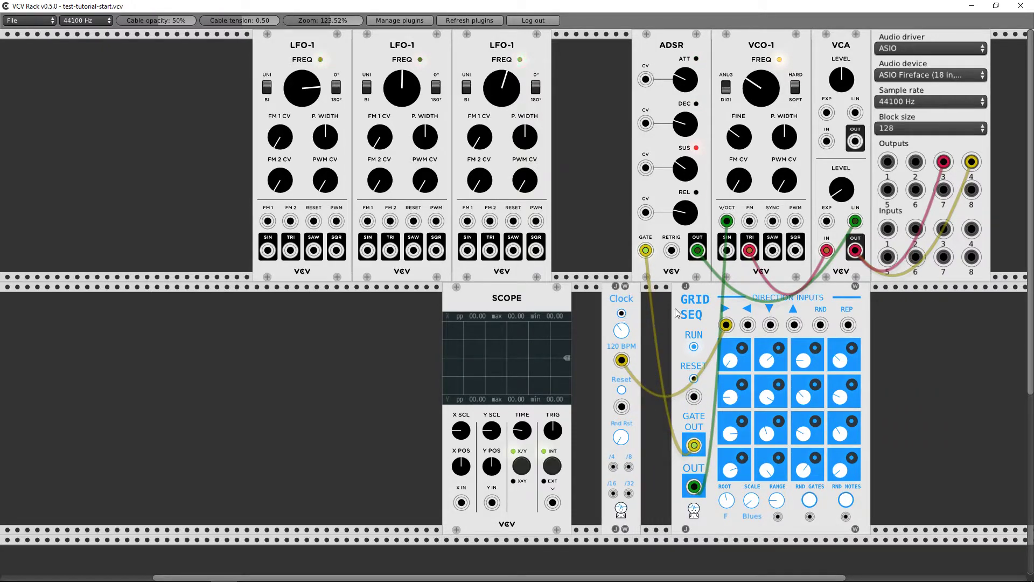
drag(674, 308, 622, 315)
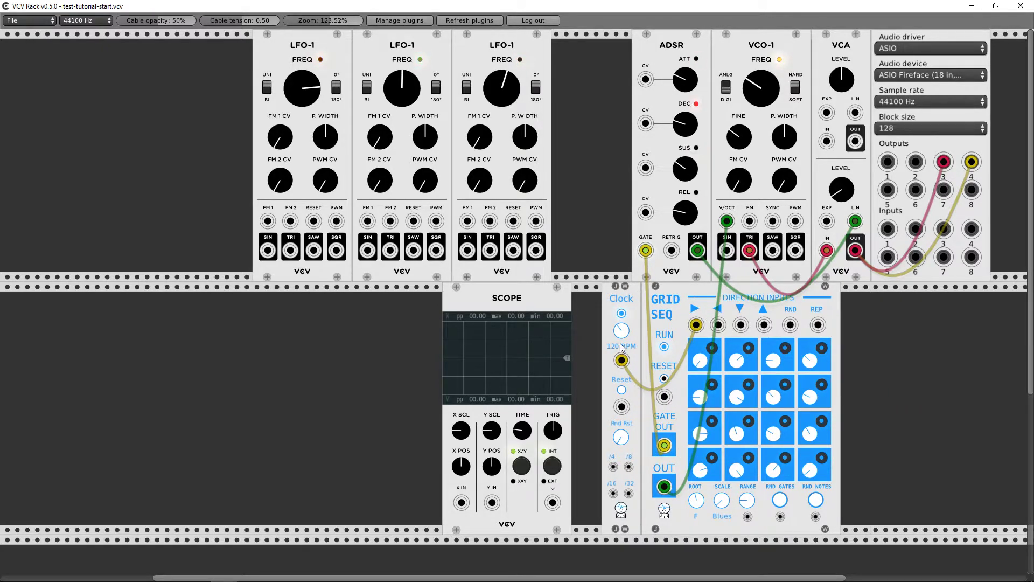
Step: Set SimpleClock to 233 BPM and connect its /4 output to GridSeq's down direction input
drag(621, 331, 622, 321)
drag(621, 329, 621, 333)
drag(742, 324, 614, 466)
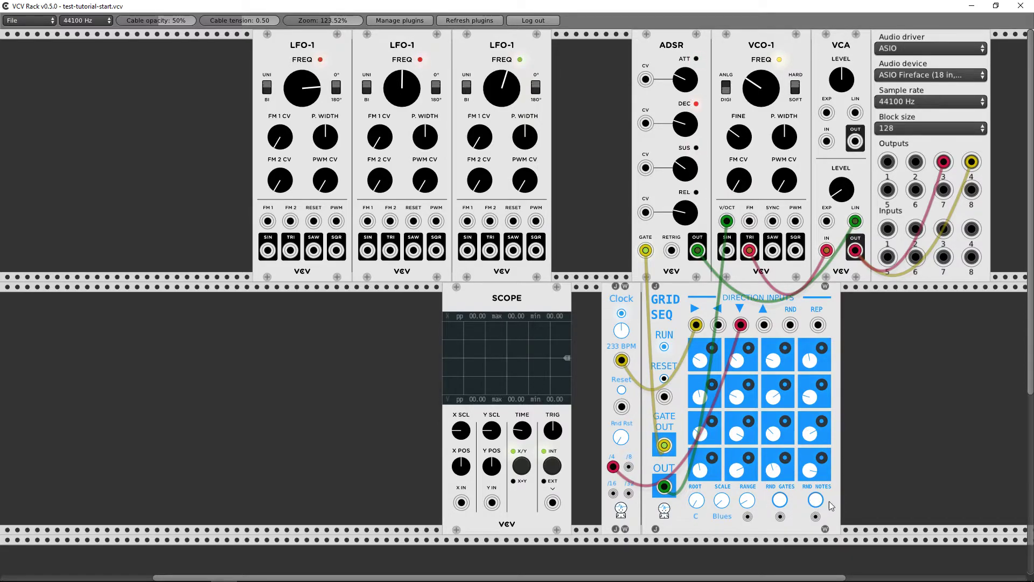
Step: Randomize GridSeq's notes three times and switch on the gate in the second row, third column
click(815, 503)
click(814, 502)
click(814, 502)
drag(725, 500, 725, 499)
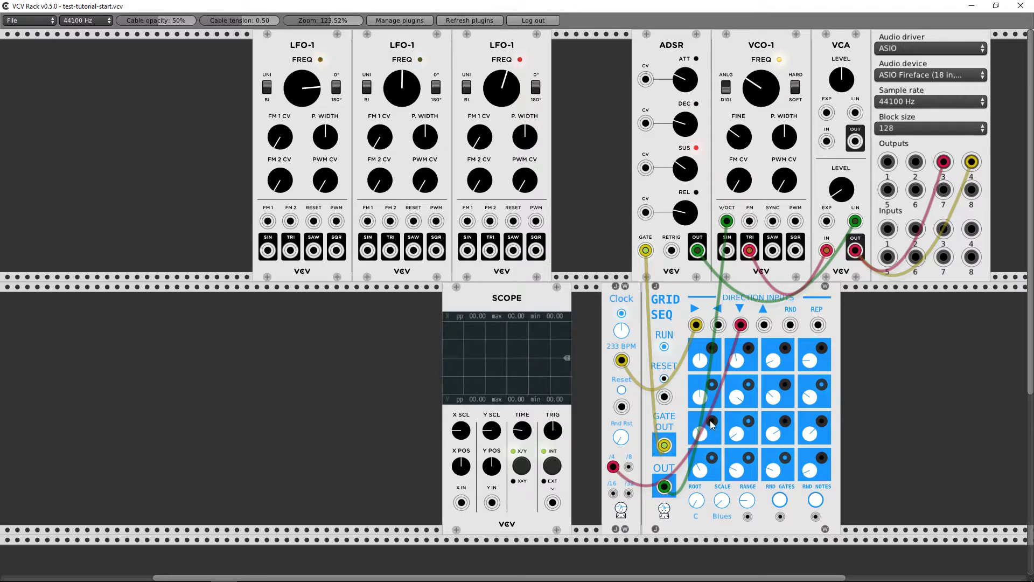
click(784, 385)
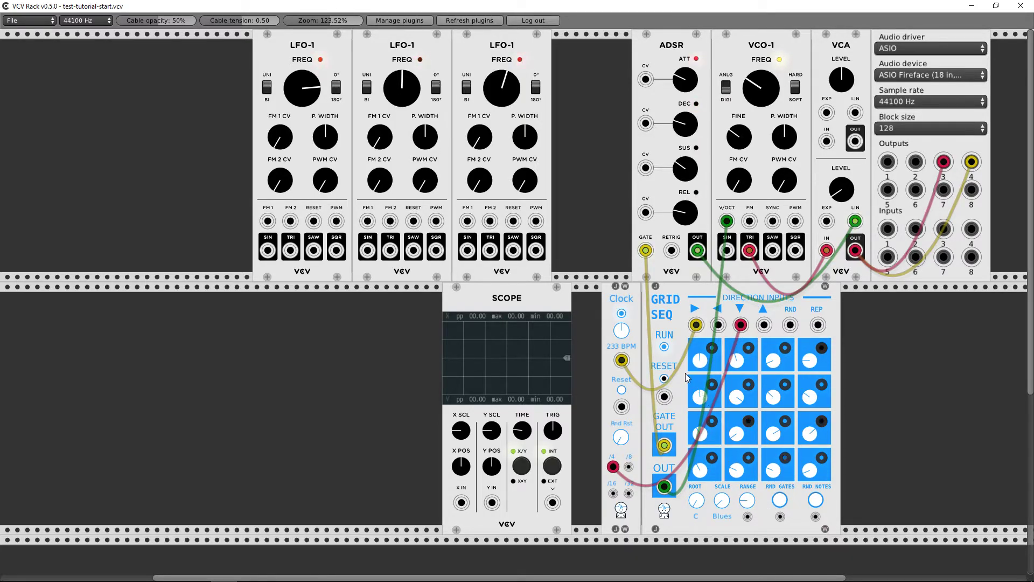
Step: Try the clock cables on GridSeq's left and up inputs, and replace them with the first two LFOs' SQR outputs into right and down
mouse_move(630, 296)
mouse_down()
mouse_move(606, 297)
mouse_move(633, 299)
mouse_up()
drag(696, 324, 765, 325)
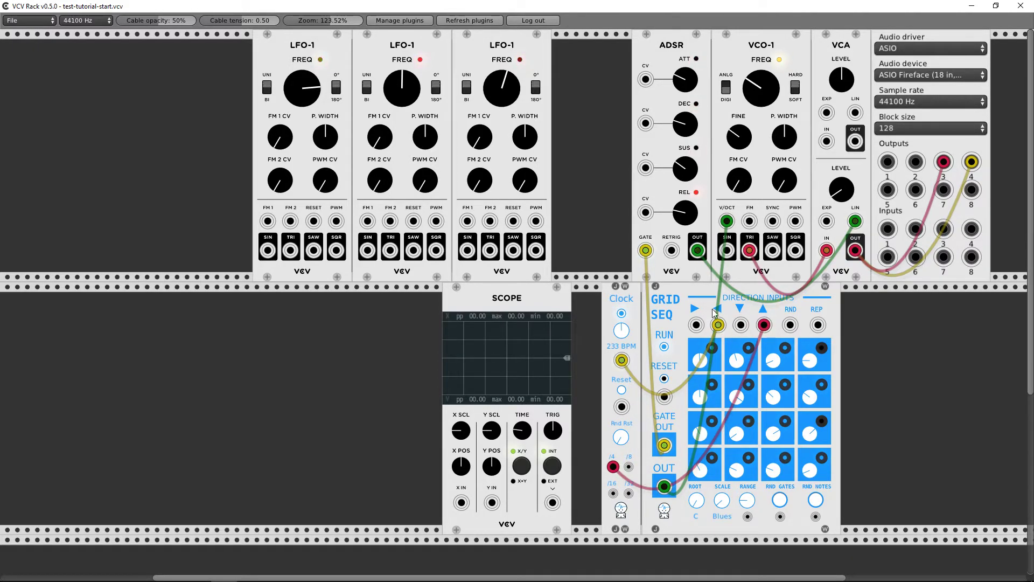
drag(766, 326, 339, 252)
drag(436, 250, 741, 326)
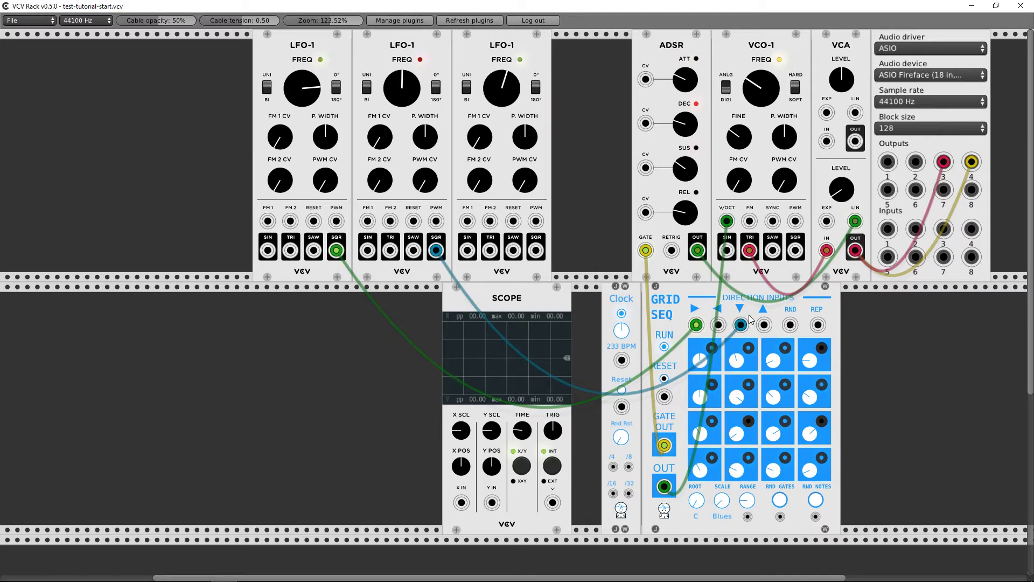
Step: Connect the third LFO's SQR output to GridSeq's left direction input, lower that LFO's frequency, and move the cable to the up input
drag(719, 325, 535, 250)
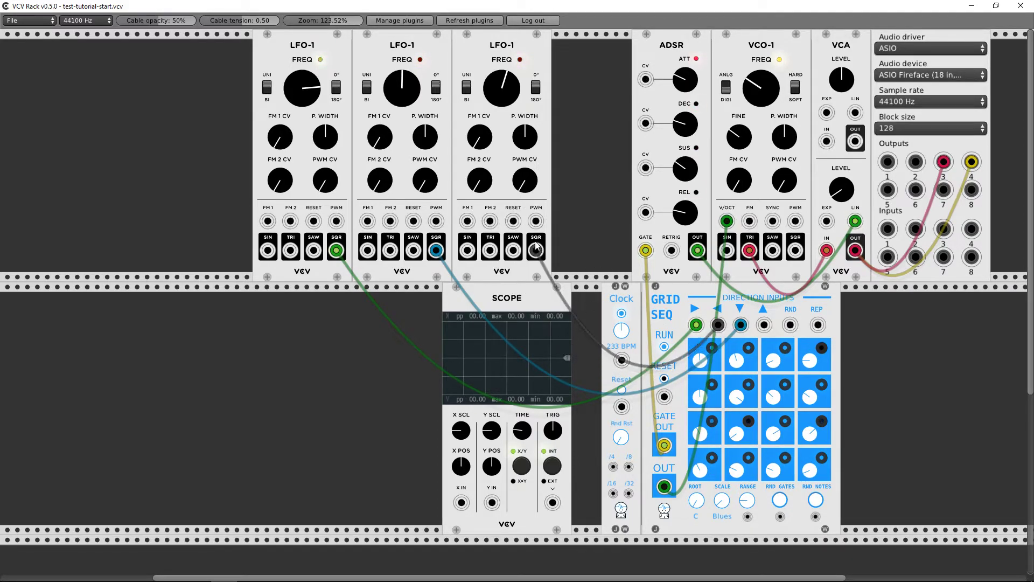
drag(502, 90, 502, 178)
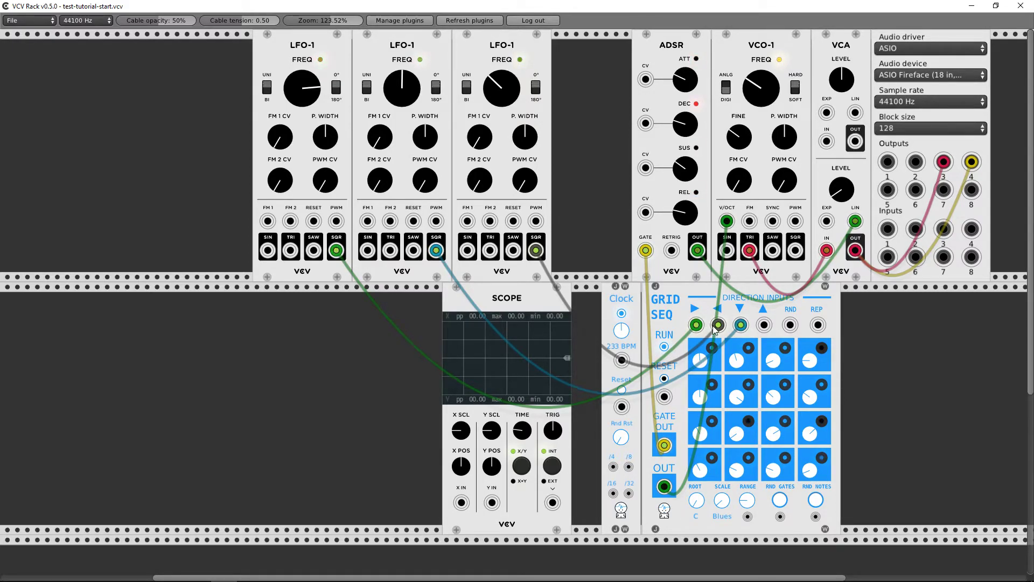
drag(718, 326, 764, 325)
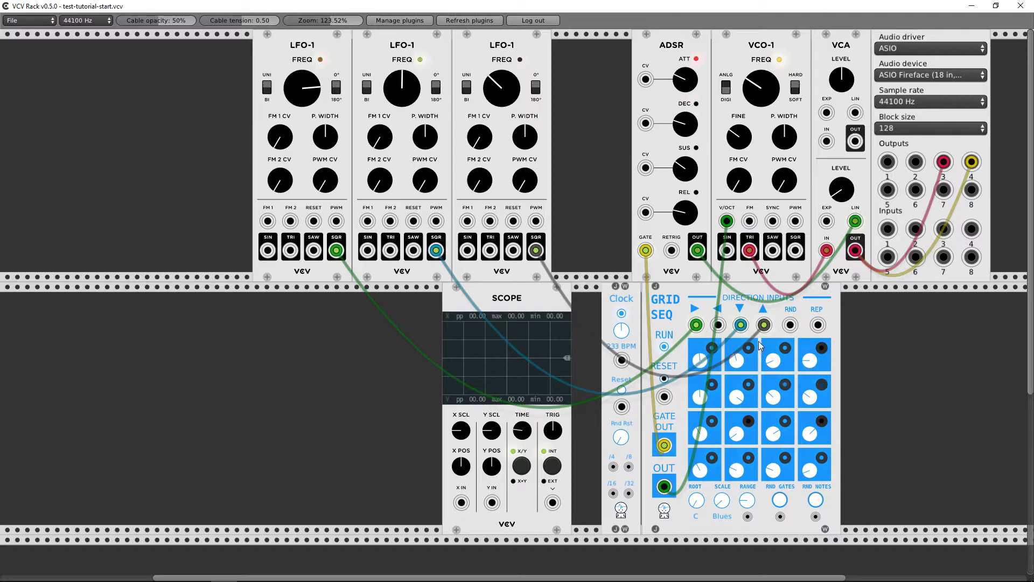
Step: Disconnect the second and third LFOs from GridSeq and move the first LFO's SQR cable to the RND input
drag(764, 325, 612, 231)
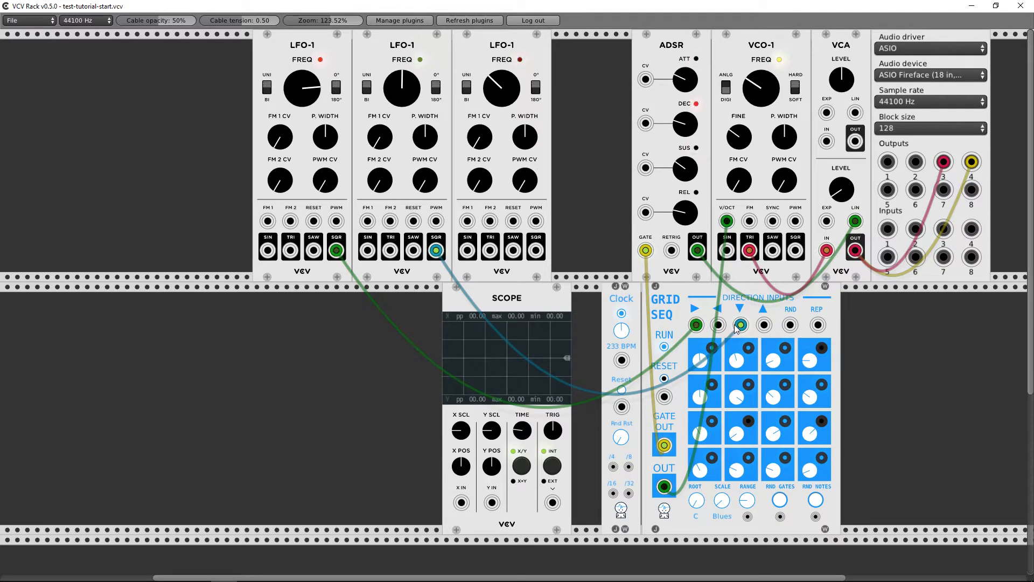
drag(704, 323, 611, 326)
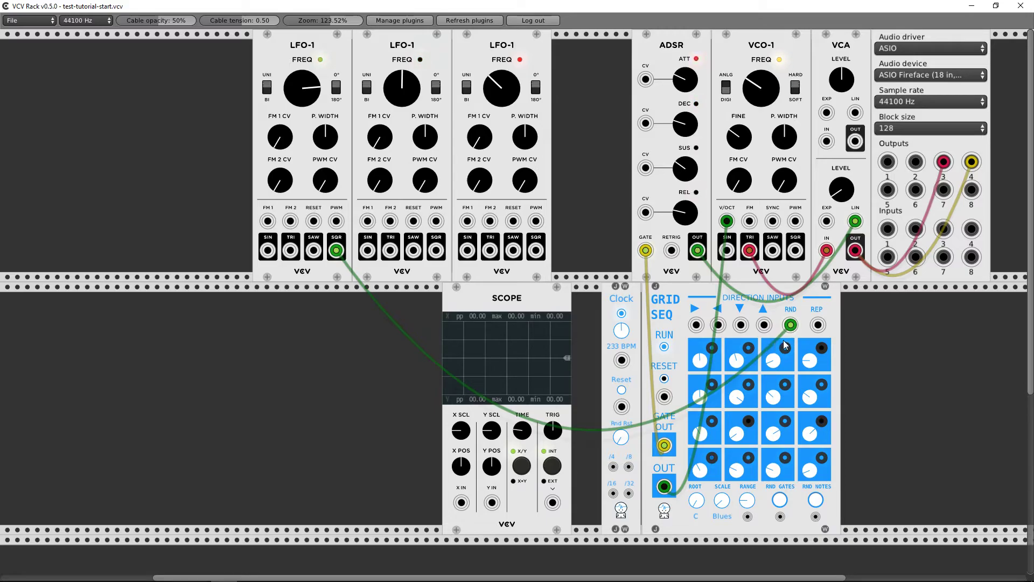
Step: Move the first LFO's cable to GridSeq's REP input and drive the right direction input from the second LFO's SQR at a higher frequency
drag(790, 326, 820, 327)
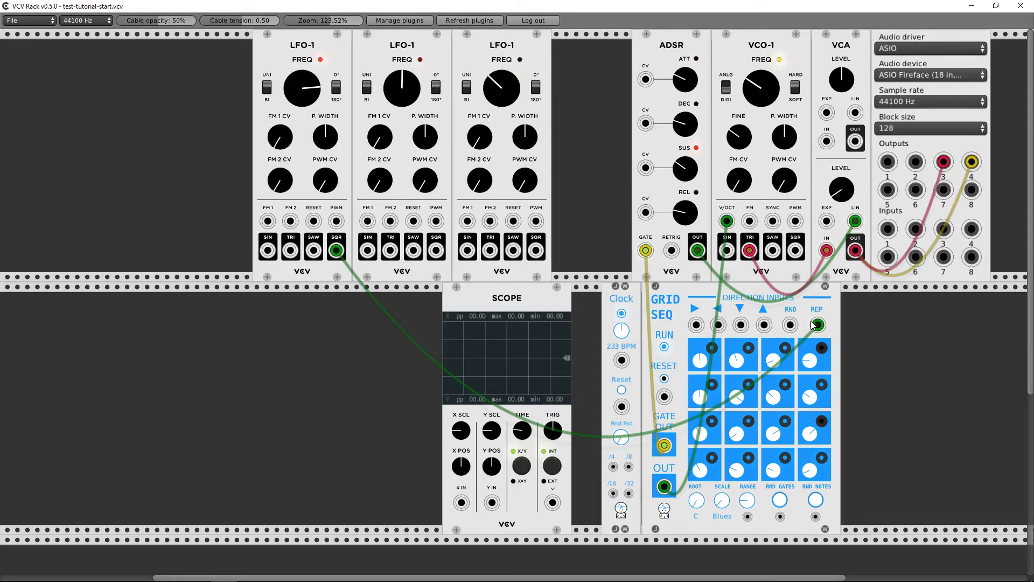
drag(696, 325, 436, 250)
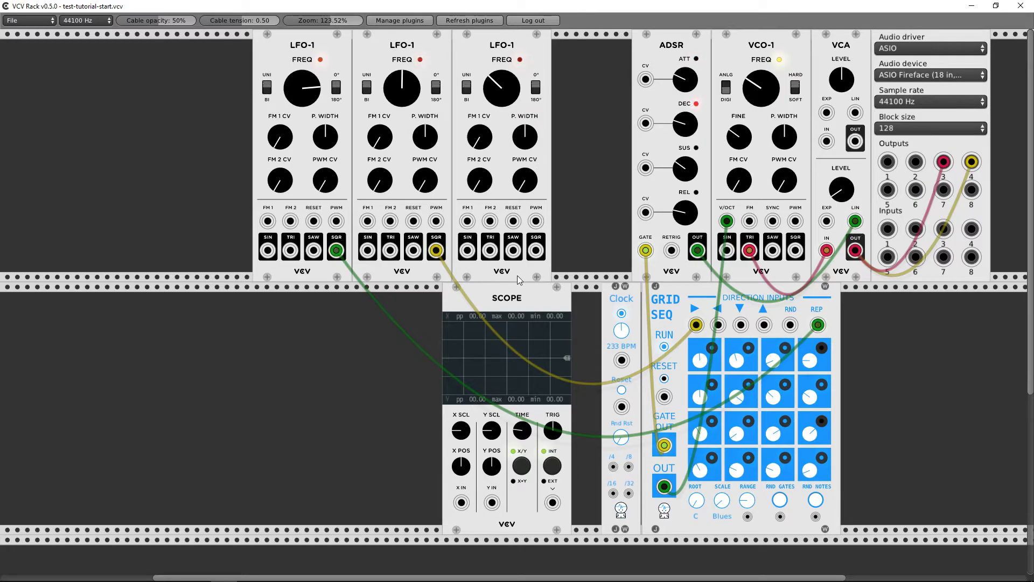
drag(398, 86, 399, 81)
Step: Stop and restart GridSeq with its Run control, and reset the sequence manually
click(663, 347)
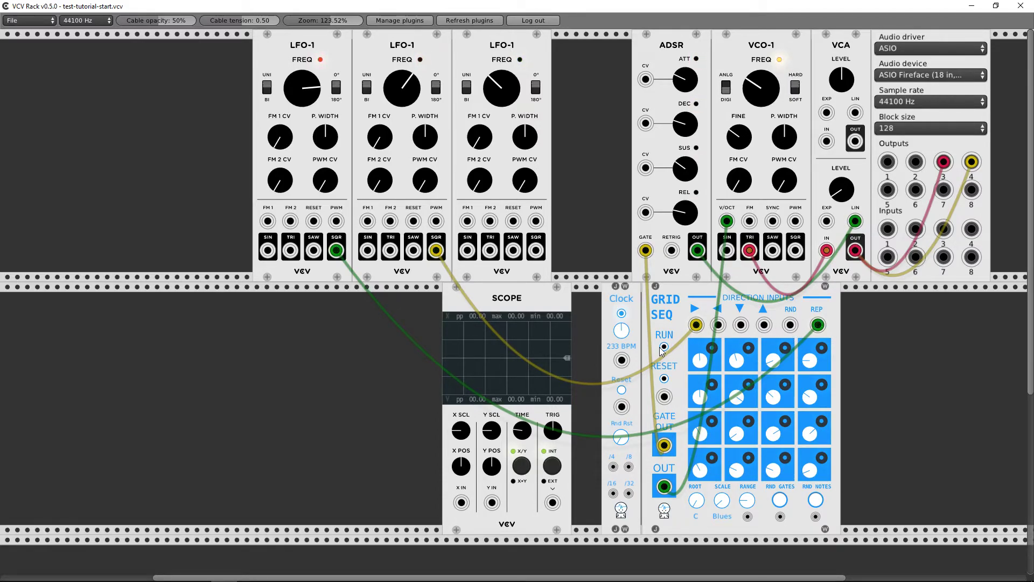
click(666, 349)
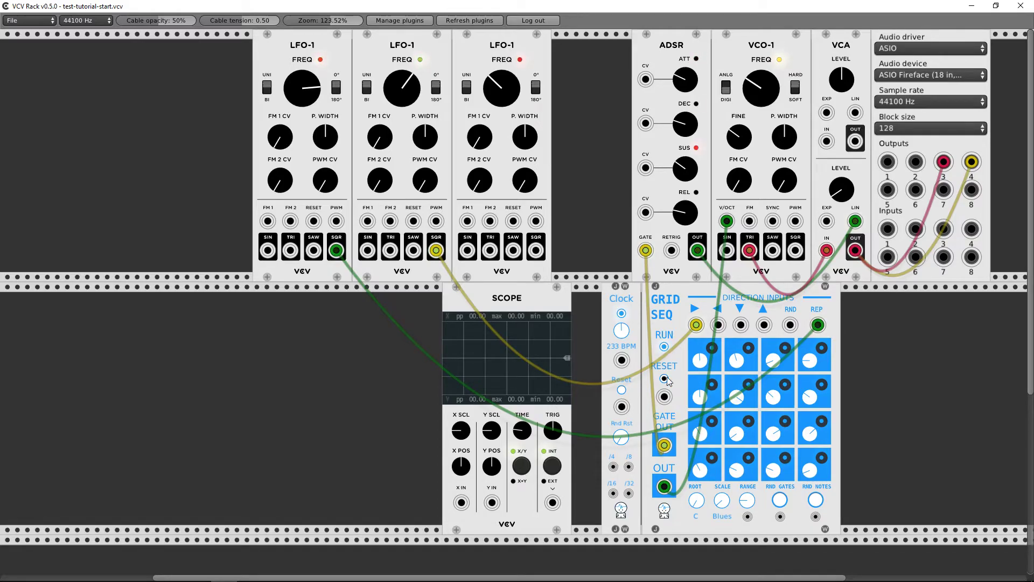
click(666, 381)
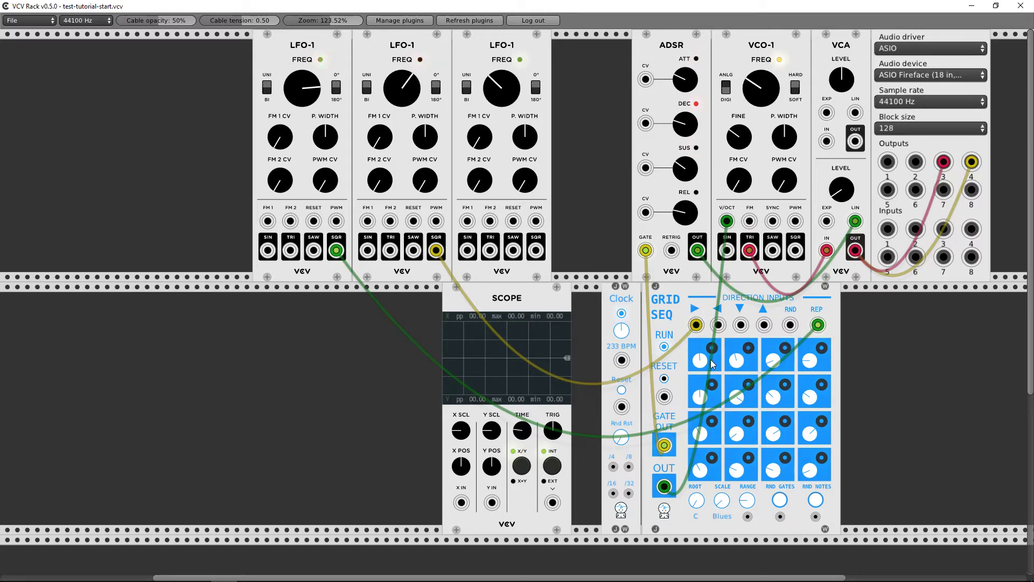
Step: Connect the third LFO's SQR output to GridSeq's Reset input and raise that LFO's frequency
drag(664, 397, 535, 254)
drag(477, 92, 476, 50)
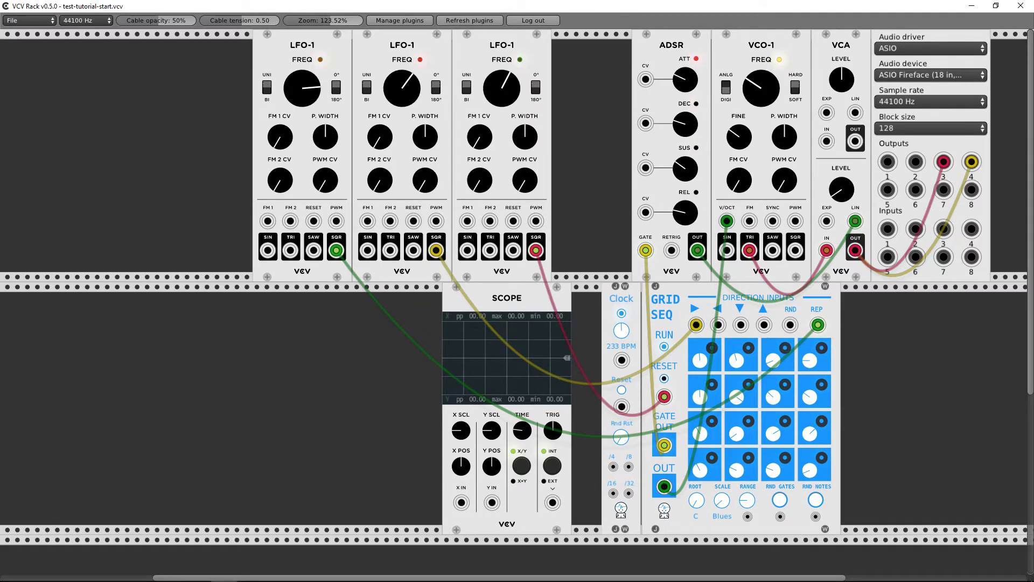
Step: Unplug GridSeq's Reset and REP inputs and feed its right direction input from the first LFO's SQR output
drag(664, 397, 574, 400)
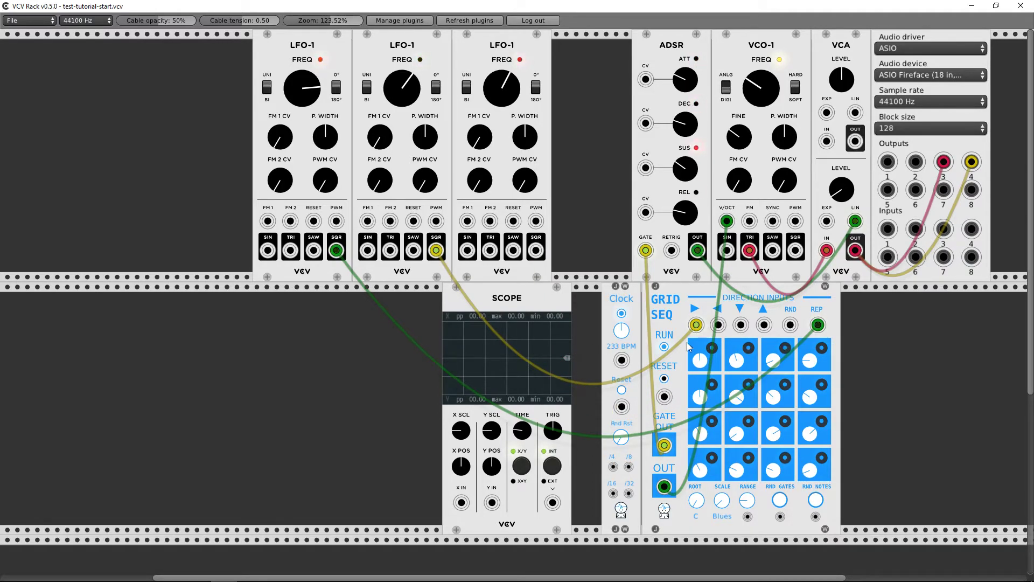
drag(817, 325, 581, 318)
drag(436, 251, 336, 250)
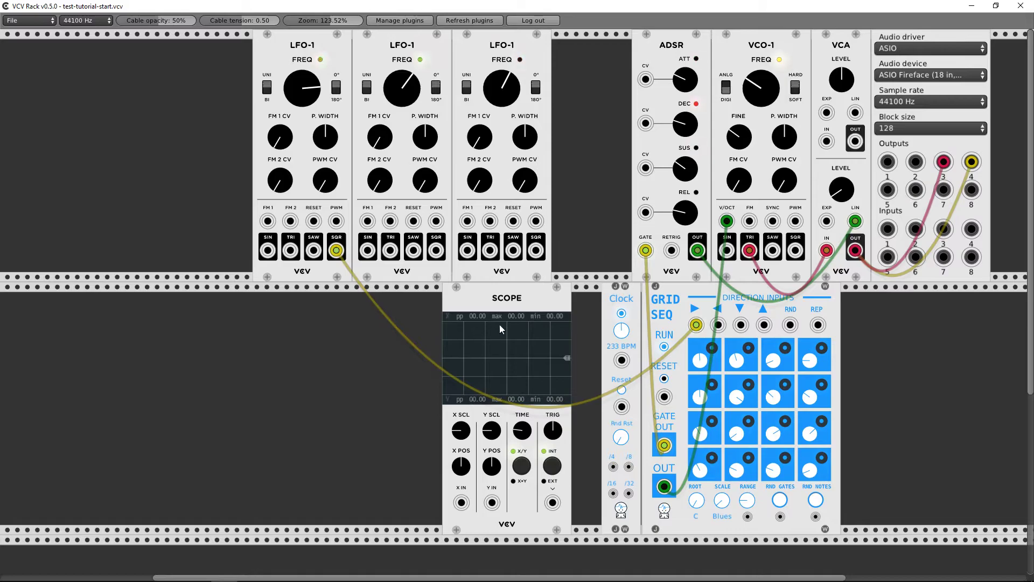
Step: Set GridSeq's scale to Minor and root to E, and adjust its first-row notes, the VCA level and the first LFO's frequency
drag(721, 509, 721, 501)
drag(696, 501, 697, 496)
drag(843, 187, 843, 194)
drag(773, 360, 773, 372)
drag(809, 360, 809, 336)
mouse_move(294, 90)
mouse_down()
mouse_move(293, 113)
mouse_move(293, 96)
mouse_up()
Step: Move SimpleClock to the left of the Scope and disconnect the first LFO from GridSeq's right direction input
drag(602, 344, 376, 344)
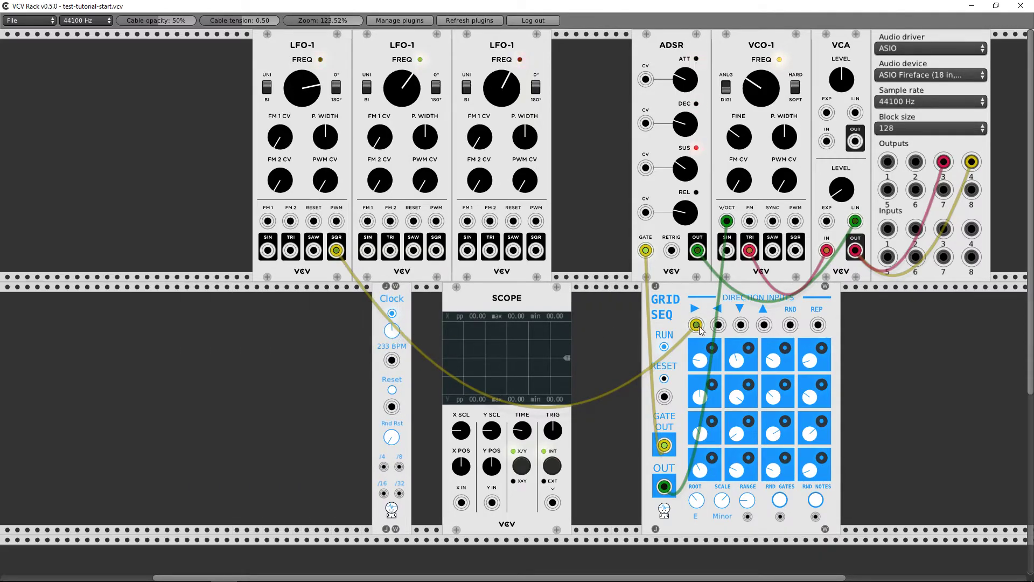
drag(696, 324, 588, 351)
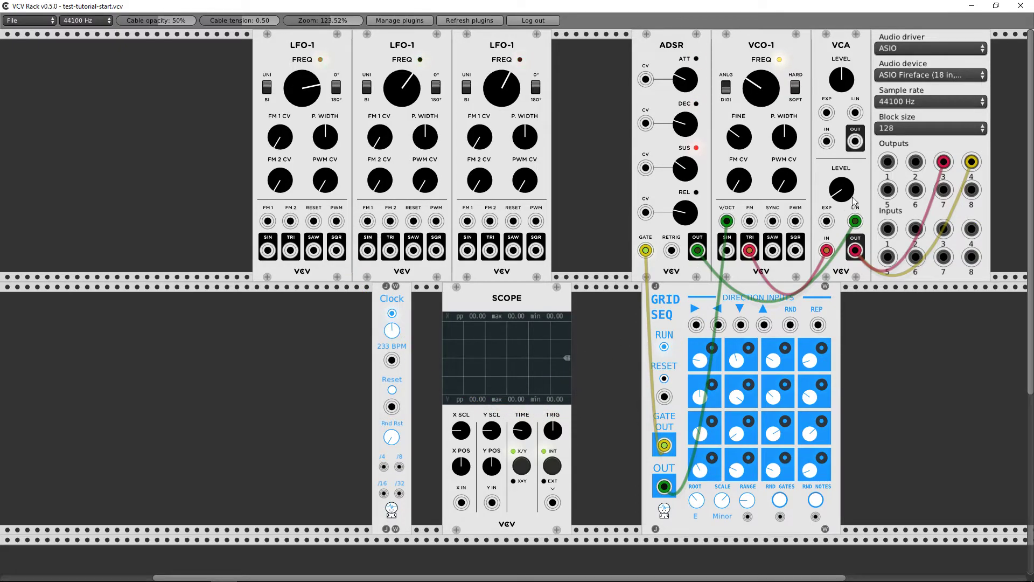
Step: Enable Ignore Gate for V/OCT Out on GridSeq and check the option's setting
right_click(674, 325)
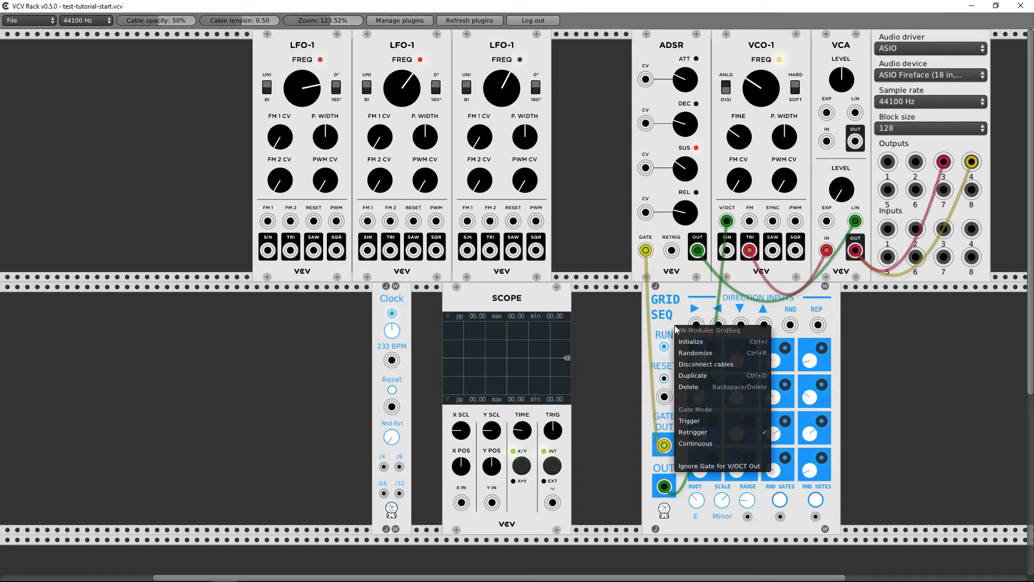
click(693, 468)
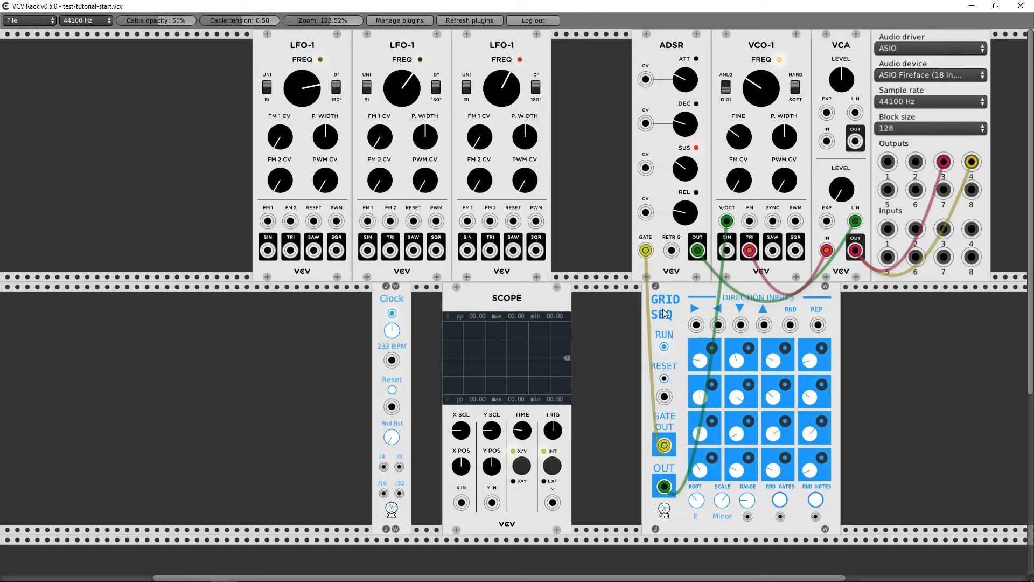
right_click(683, 336)
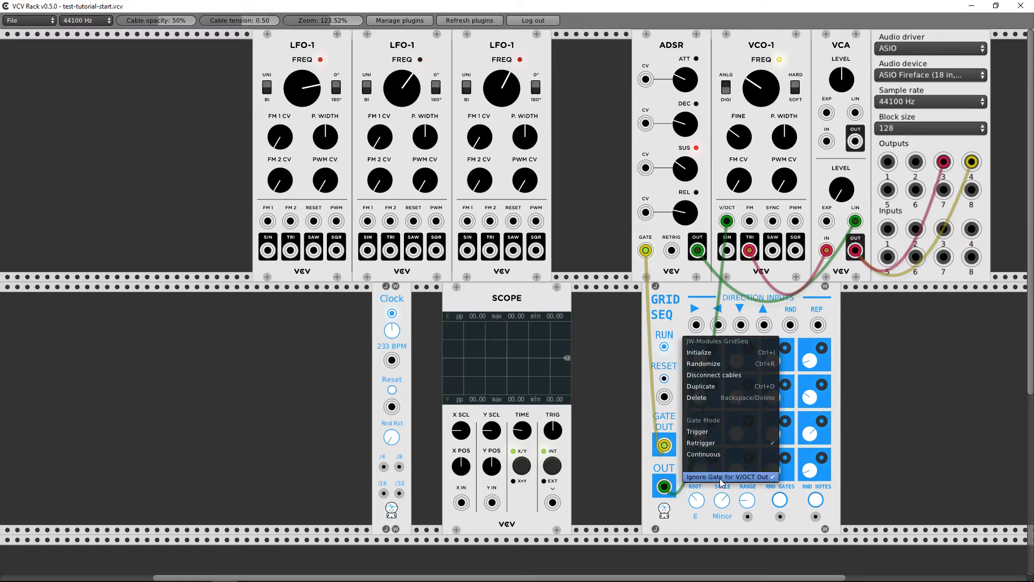
click(634, 470)
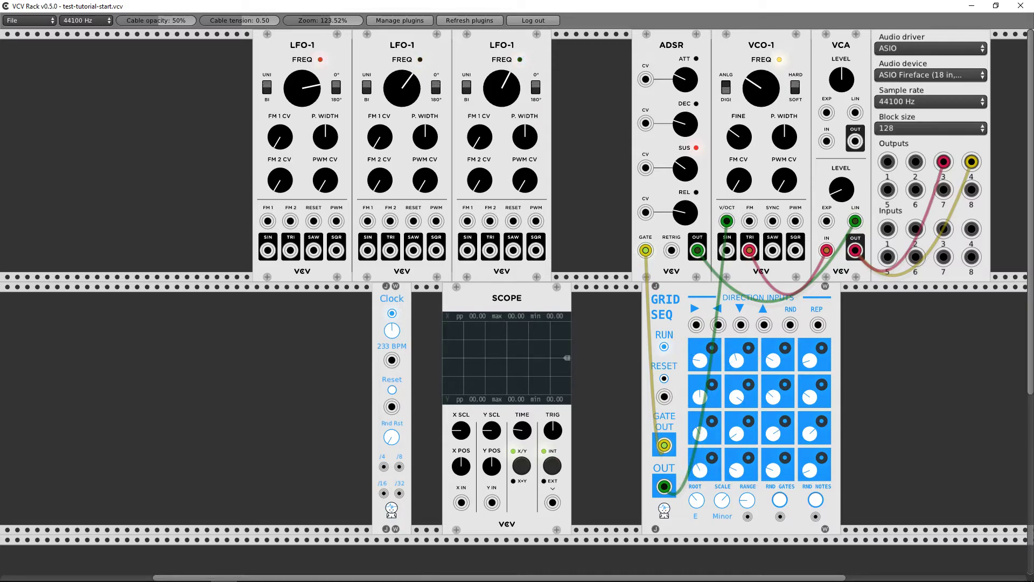
Step: Connect the first LFO's SIN output to GridSeq's right direction input and unplug the ADSR output from the VCA's LIN input
drag(696, 324, 268, 250)
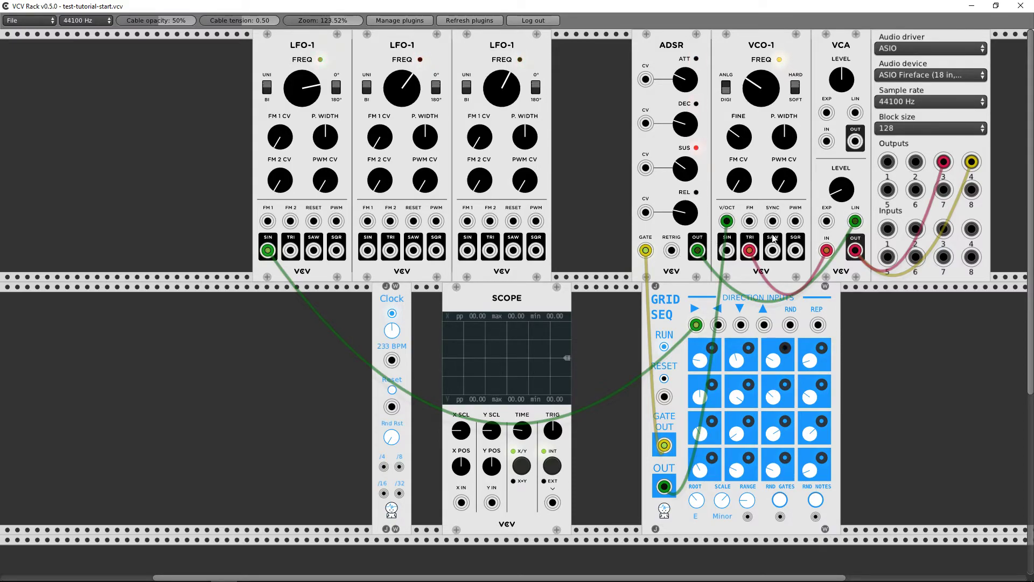
drag(855, 221, 839, 243)
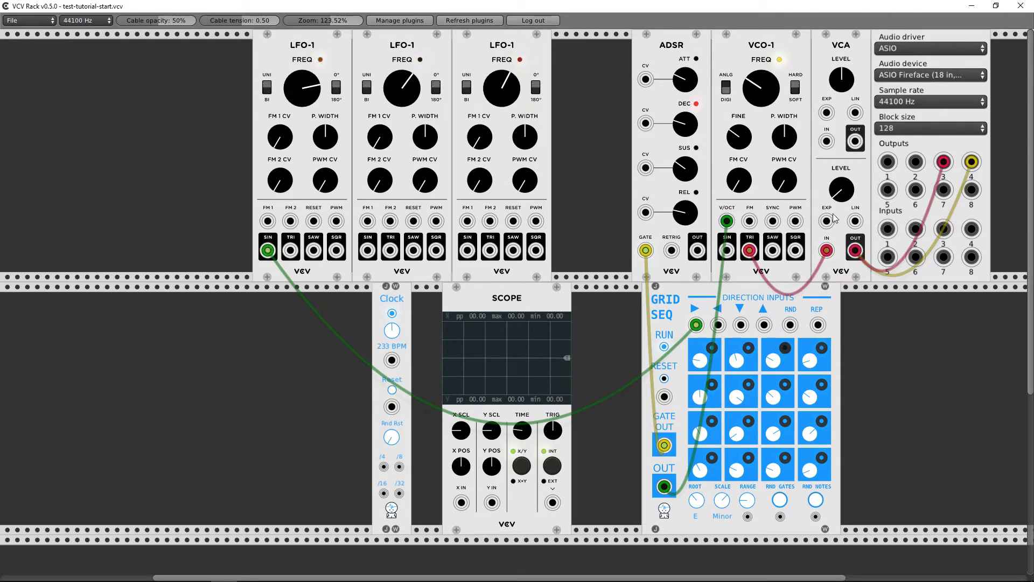
Step: Toggle GridSeq's Ignore Gate for V/OCT Out off, on and off again, and replug the VCO's V/OCT cable
right_click(739, 337)
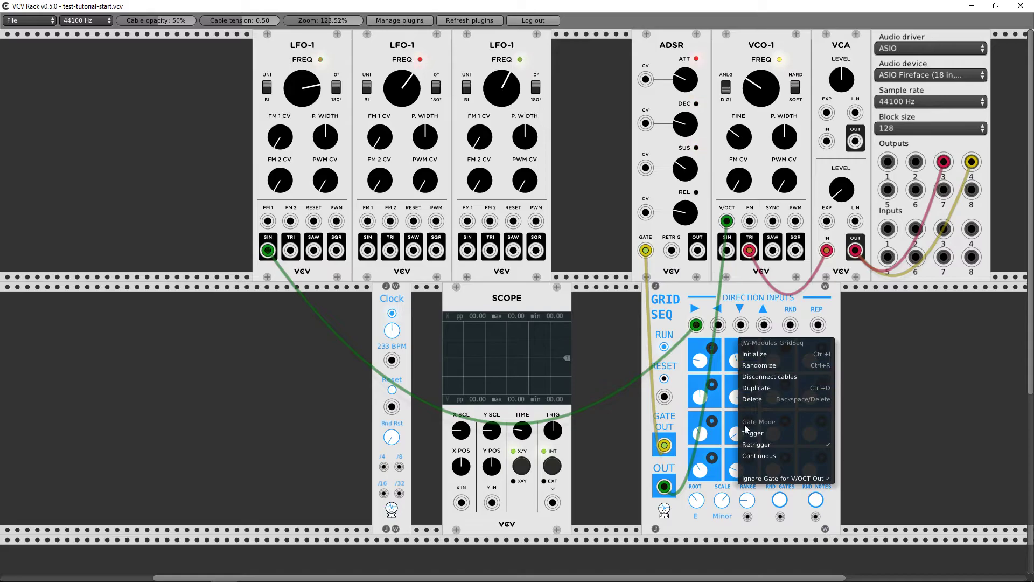
click(759, 479)
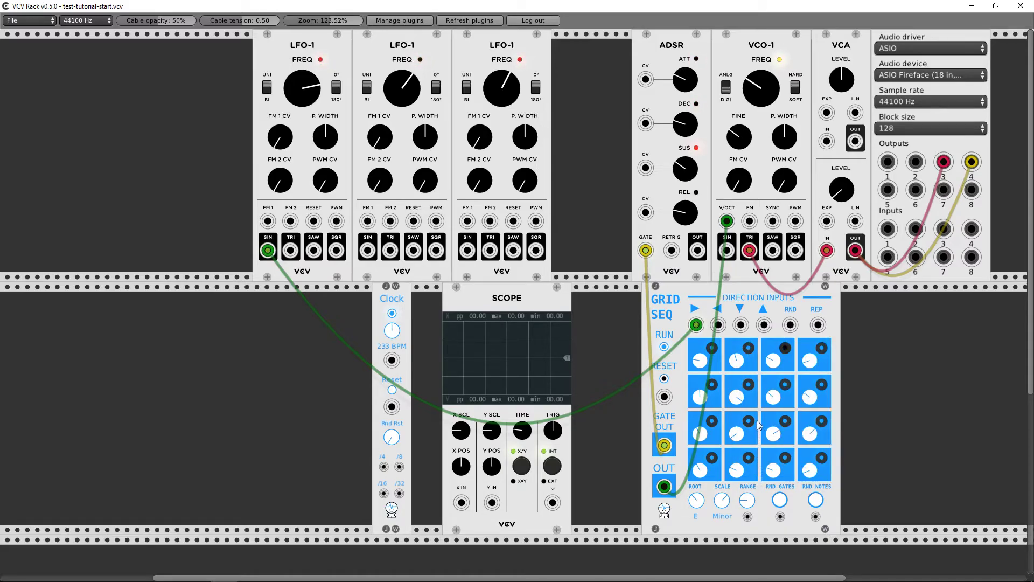
right_click(777, 311)
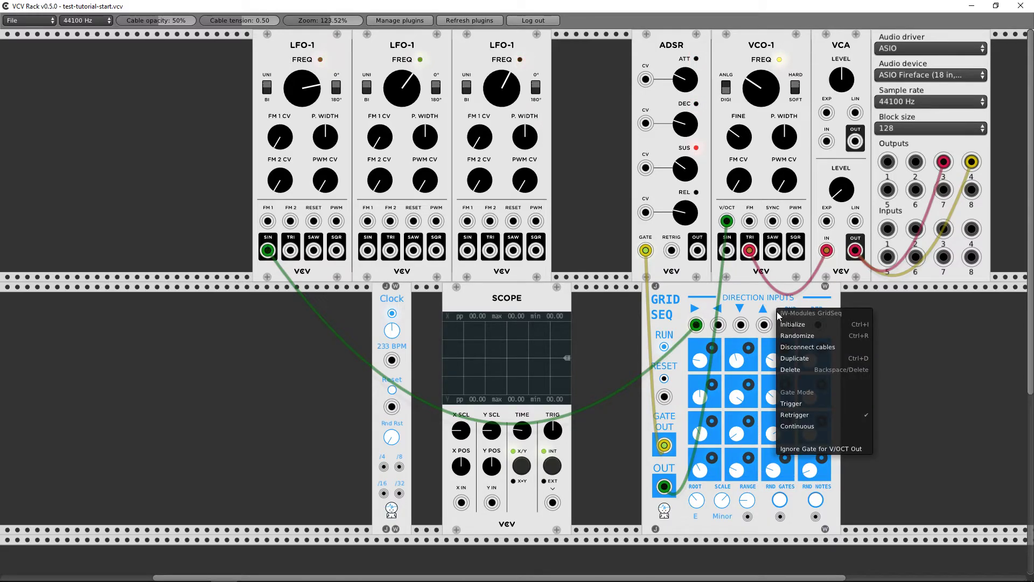
click(820, 449)
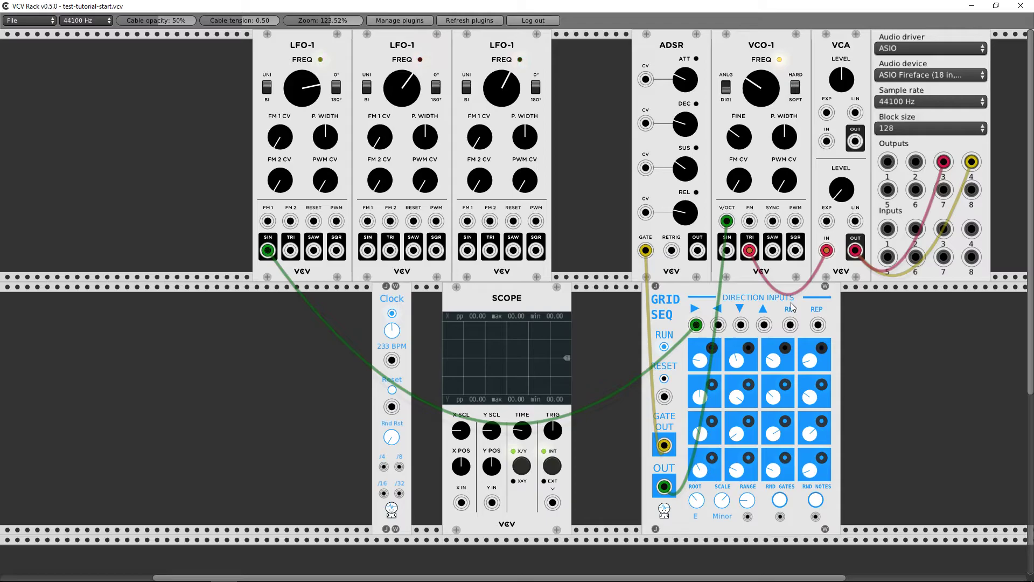
right_click(768, 307)
click(829, 443)
mouse_move(727, 221)
mouse_down()
mouse_move(705, 262)
mouse_move(727, 222)
mouse_move(485, 479)
mouse_move(530, 383)
mouse_move(730, 253)
mouse_move(727, 221)
mouse_up()
Step: Add a MinMax module between the Scope and GridSeq and connect GridSeq's OUT to its input
right_click(612, 328)
click(571, 318)
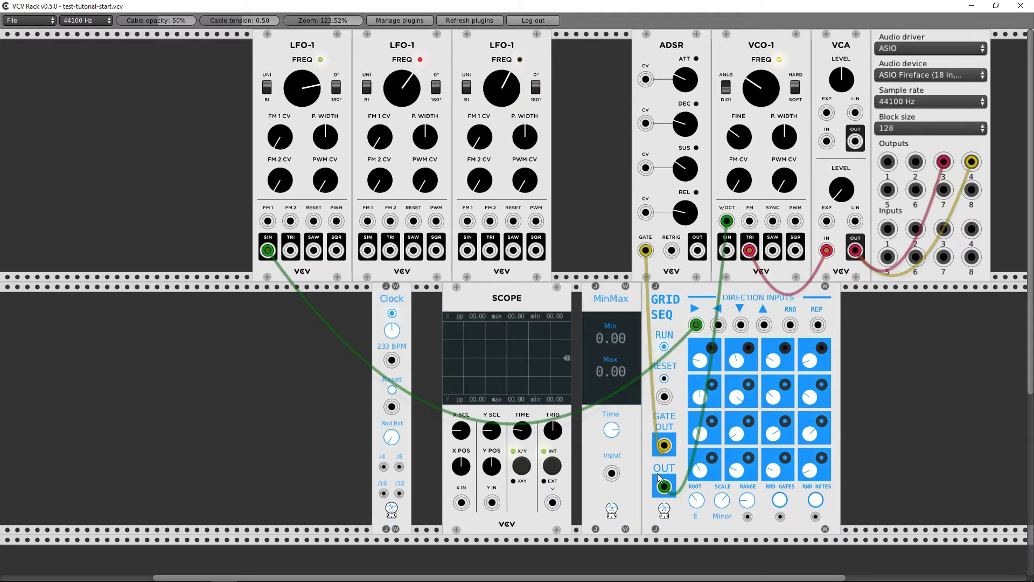
drag(664, 487, 611, 473)
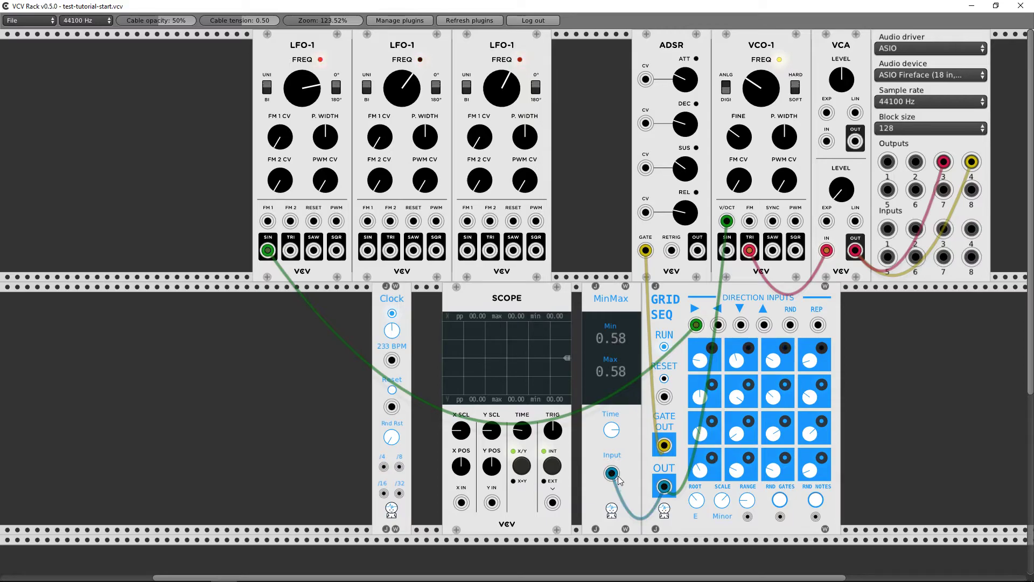
Step: Compare GridSeq's pitch output with Ignore Gate for V/OCT Out turned on and off, replugging the VCO's V/OCT cable
mouse_move(727, 221)
mouse_down()
mouse_move(750, 294)
mouse_move(726, 221)
mouse_up()
right_click(741, 344)
click(783, 484)
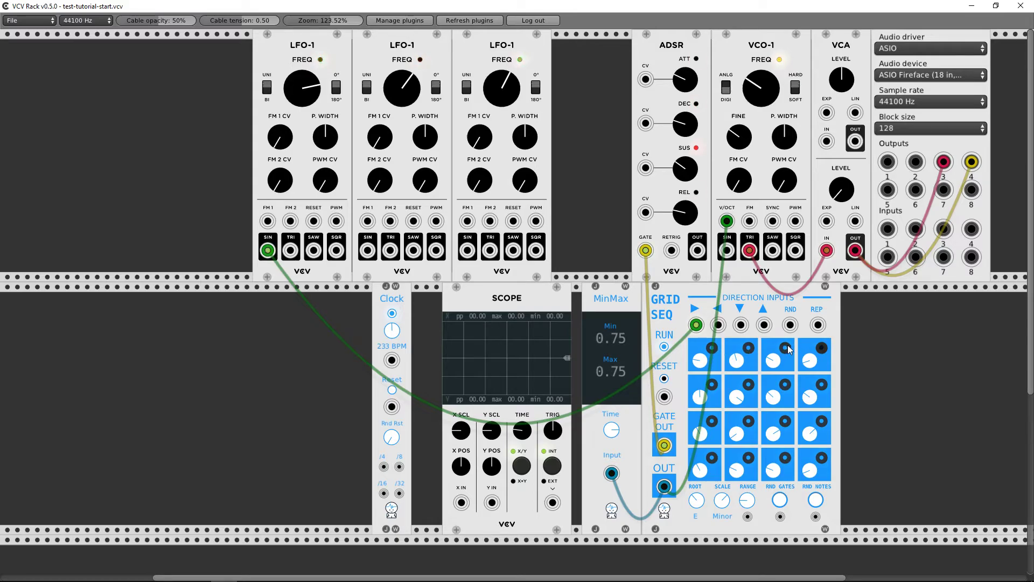
mouse_move(726, 221)
mouse_down()
mouse_move(720, 231)
mouse_move(727, 221)
mouse_up()
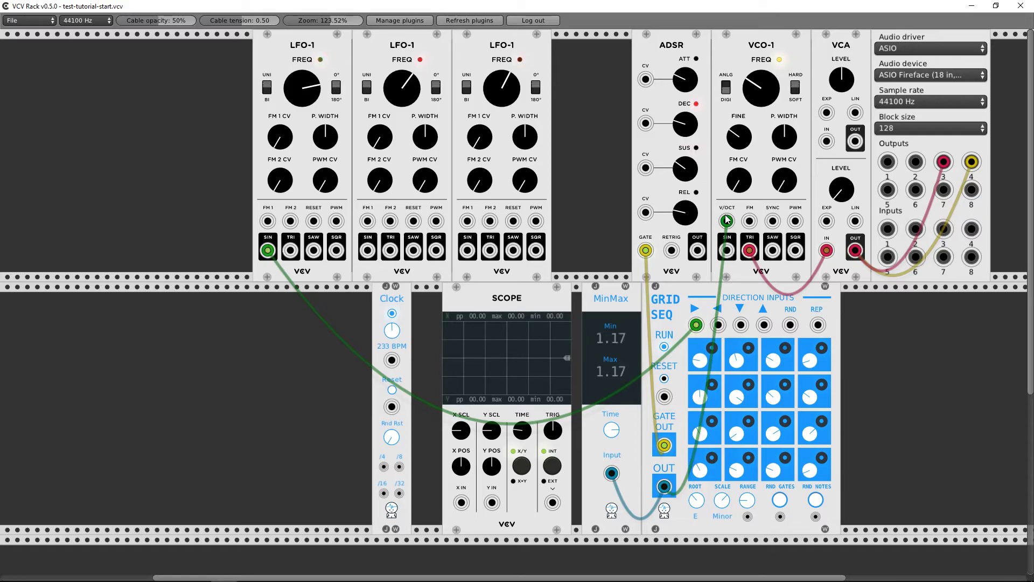
right_click(738, 288)
click(805, 428)
right_click(746, 294)
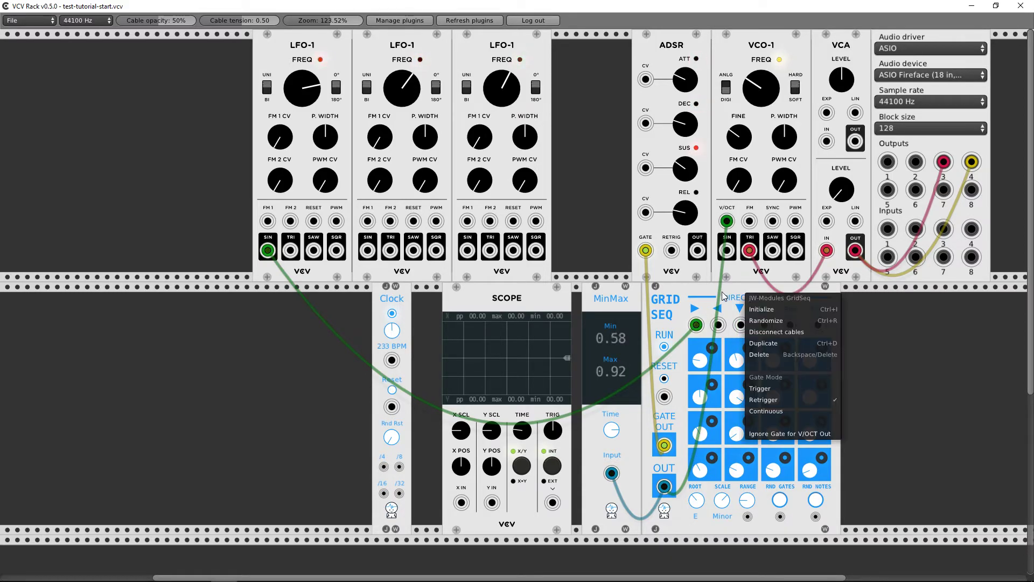
click(722, 292)
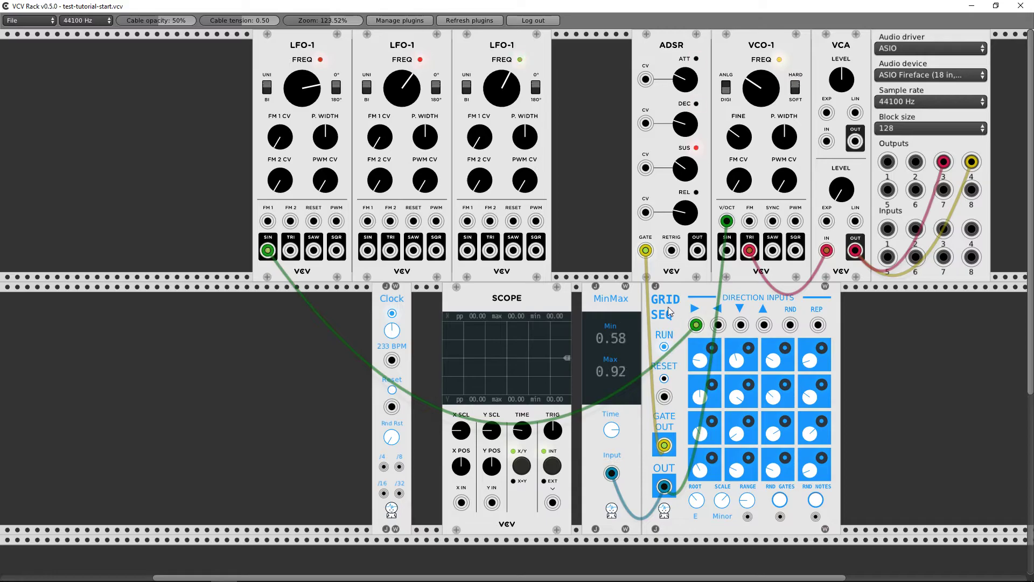
Step: Delete the GridSeq module and move MinMax to the left of SimpleClock
key(Delete)
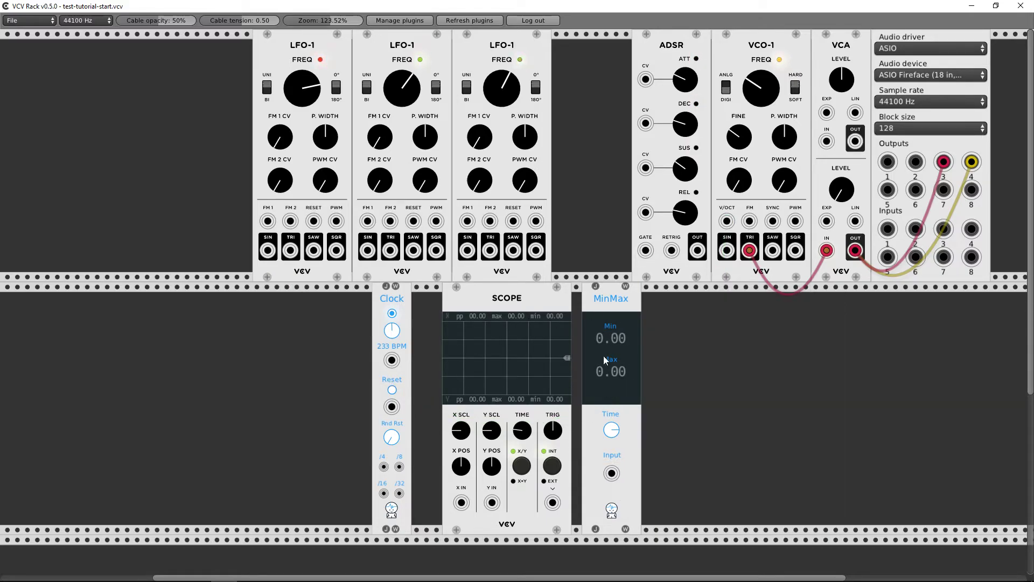
drag(606, 300, 334, 322)
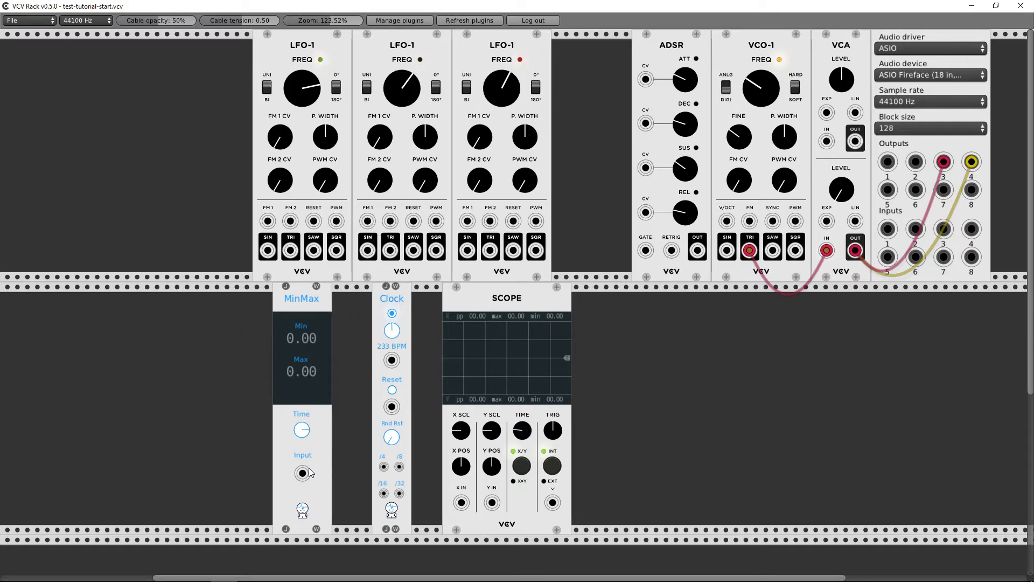
Step: Connect SimpleClock's main output to the Scope's X IN and lower the Scope's Time setting
mouse_move(391, 360)
mouse_down()
mouse_move(458, 503)
mouse_move(445, 496)
mouse_move(461, 504)
mouse_move(391, 360)
mouse_up()
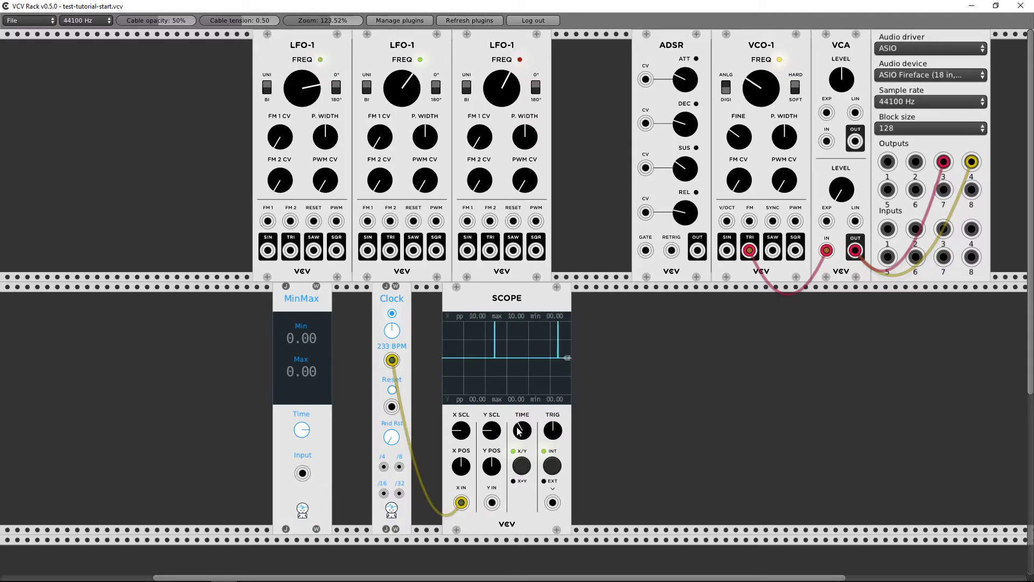
mouse_move(522, 430)
mouse_down()
mouse_move(522, 420)
mouse_move(522, 487)
mouse_up()
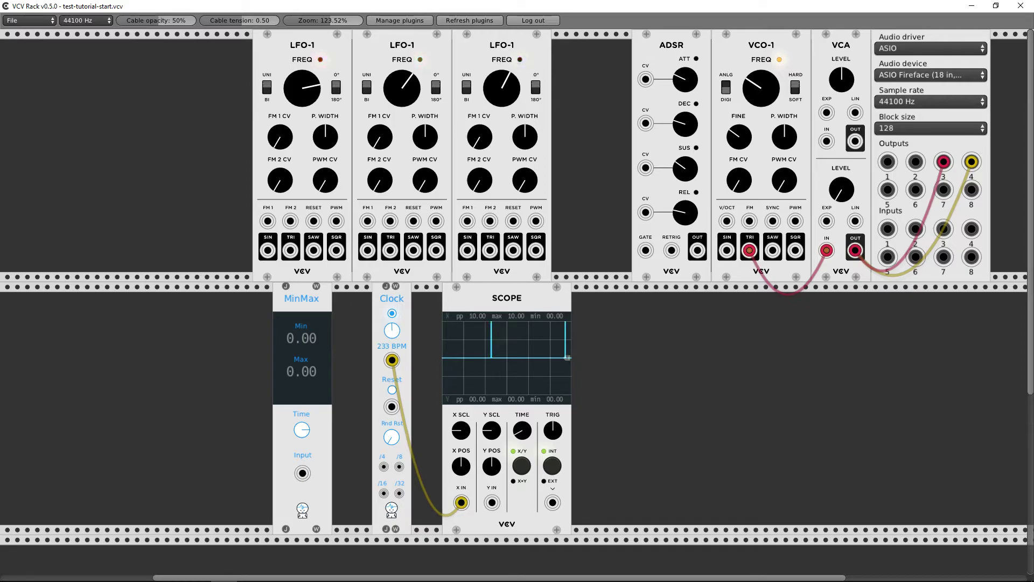
right_click(401, 382)
click(435, 331)
Step: Connect SimpleClock's main output to MinMax's input and its /4 output to the Scope's Y IN
drag(387, 367, 302, 472)
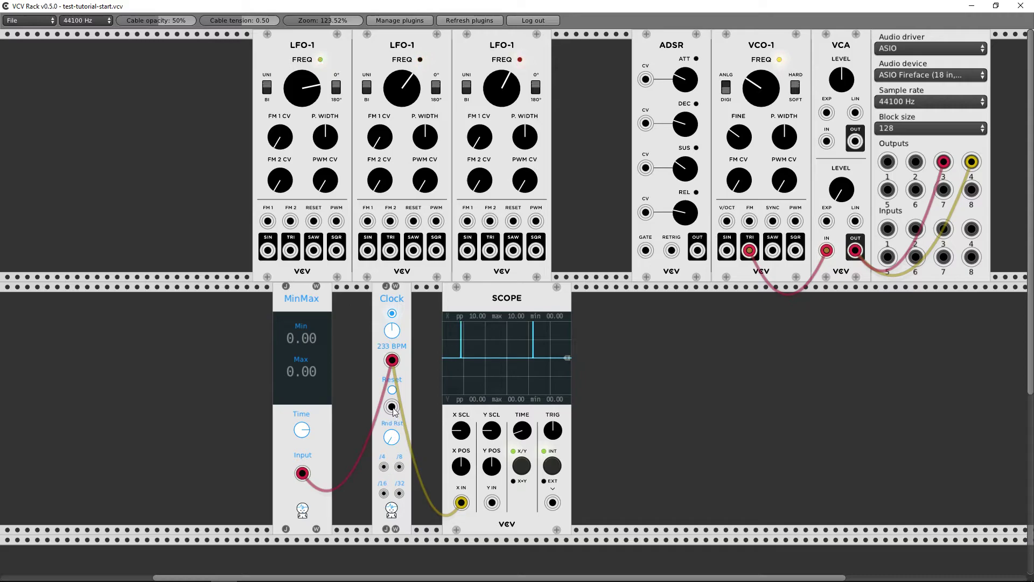
drag(384, 467, 492, 502)
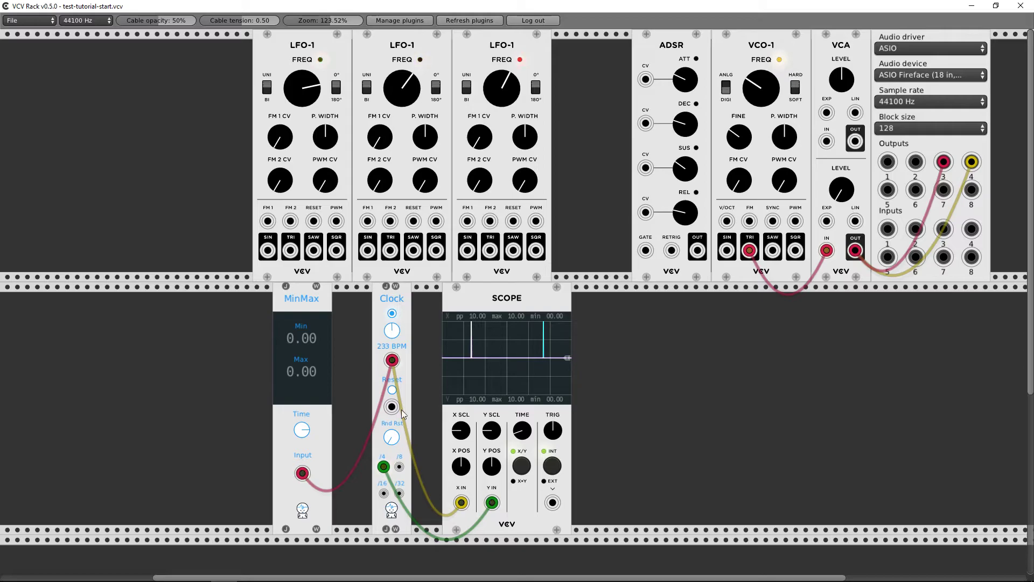
drag(384, 466, 349, 493)
Step: Slow SimpleClock to 49 and 87 BPM and readjust the Scope's Time setting
drag(392, 330, 391, 460)
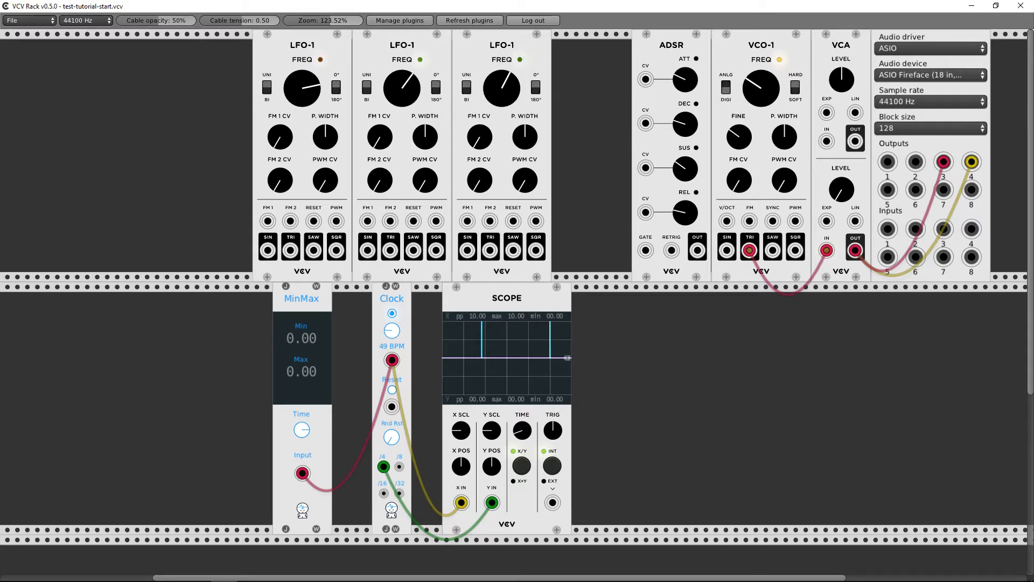
right_click(407, 333)
click(384, 345)
mouse_move(518, 436)
mouse_down()
mouse_move(518, 415)
mouse_move(527, 452)
mouse_up()
Step: Add a FullScope module beside the Scope and connect its first input to SimpleClock's /4 output
right_click(641, 354)
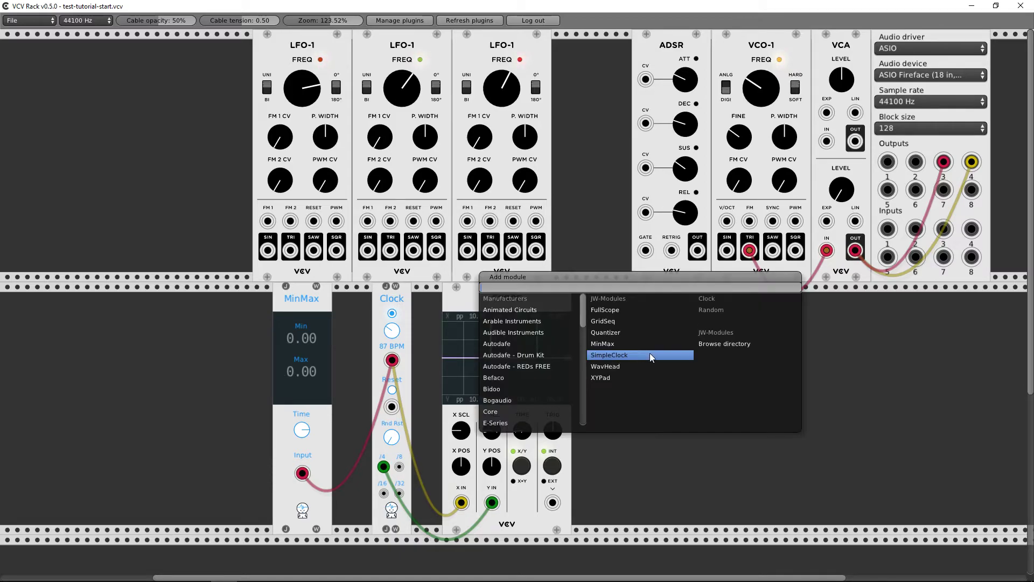
click(608, 308)
drag(579, 526, 384, 466)
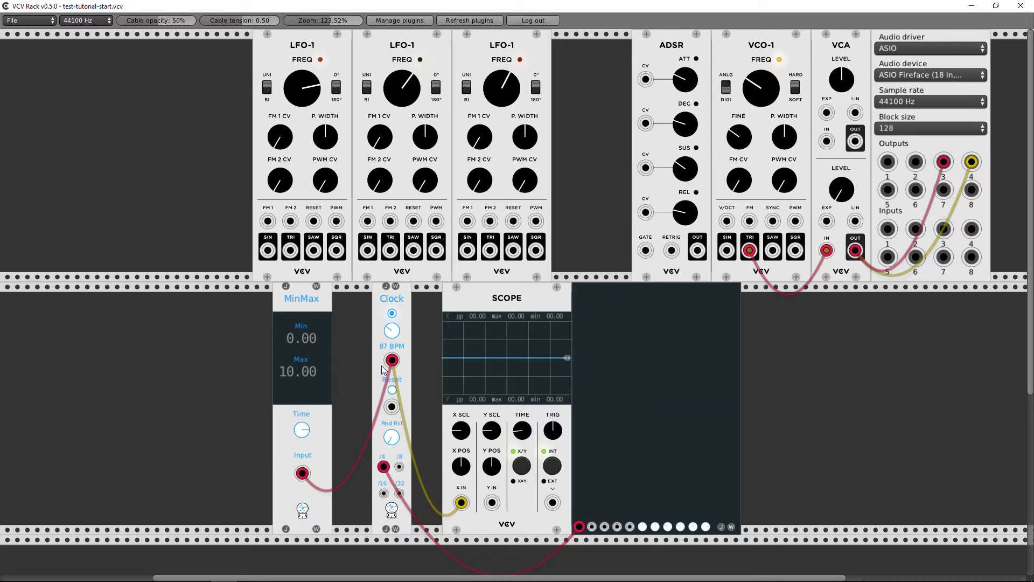
Step: Switch the Scope's X IN cable to SimpleClock's /8 output and unplug it from the Scope
mouse_move(394, 362)
mouse_down()
mouse_move(382, 371)
mouse_move(399, 493)
mouse_move(400, 468)
mouse_up()
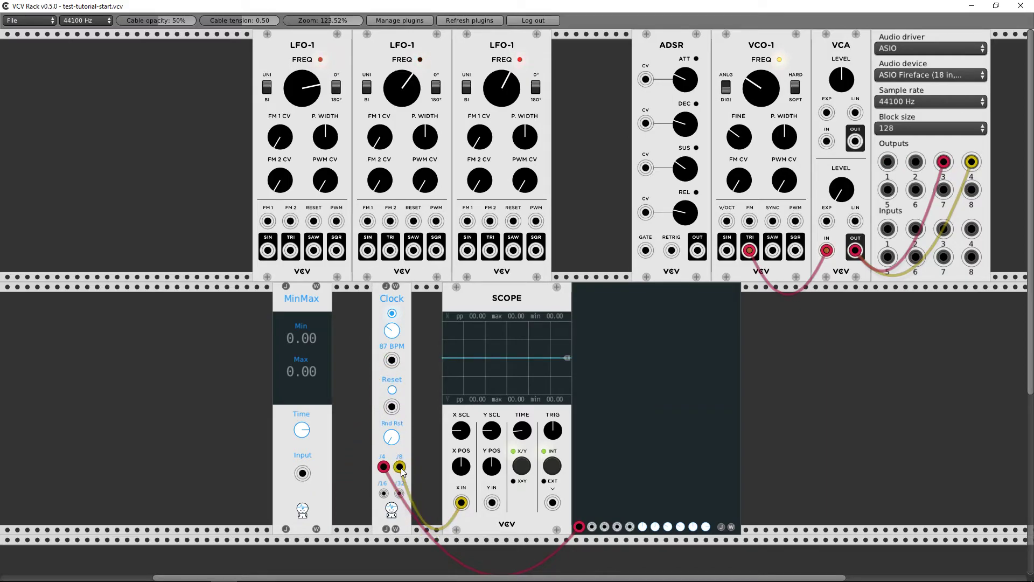
drag(461, 502, 409, 441)
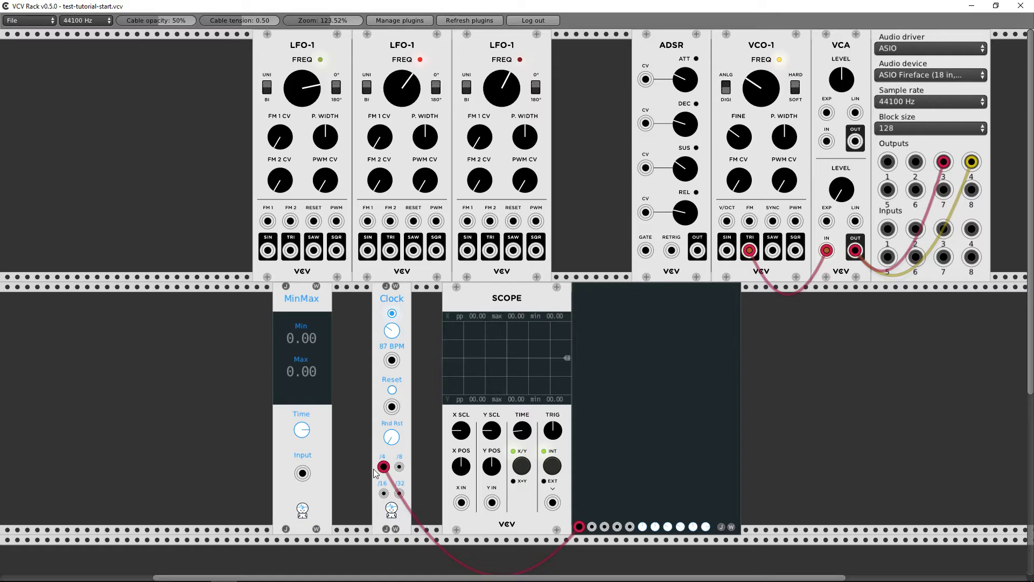
Step: Move FullScope's cable through SimpleClock's /8, /16 and /32 outputs, raising the tempo to 196 BPM
drag(383, 469, 399, 466)
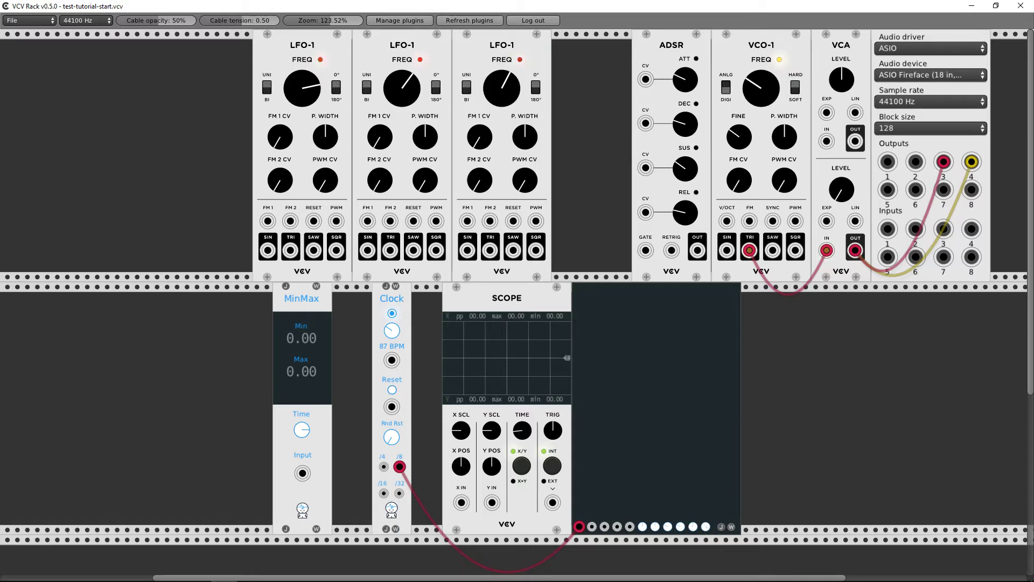
drag(399, 467, 579, 526)
drag(392, 330, 392, 312)
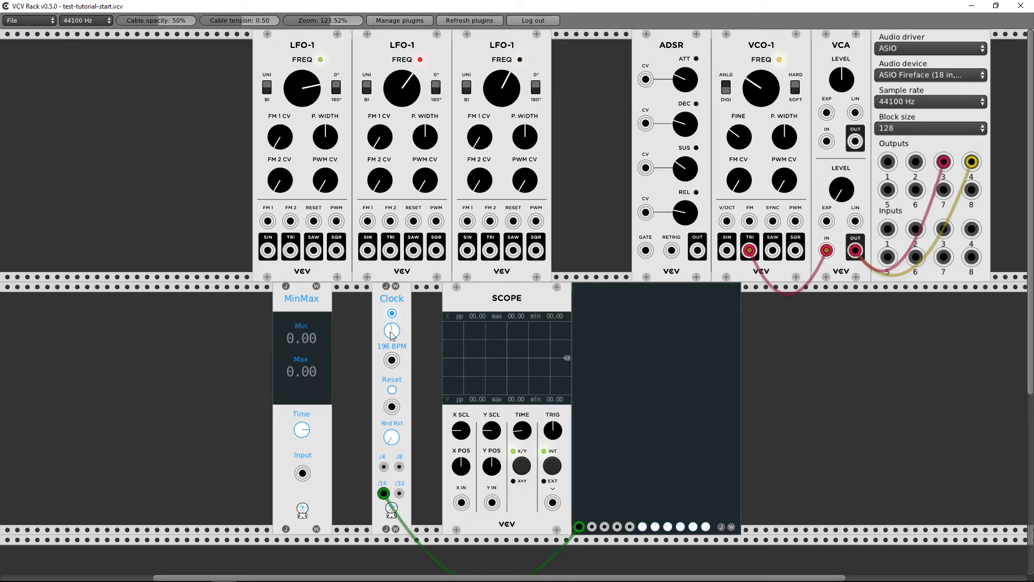
drag(384, 494, 399, 493)
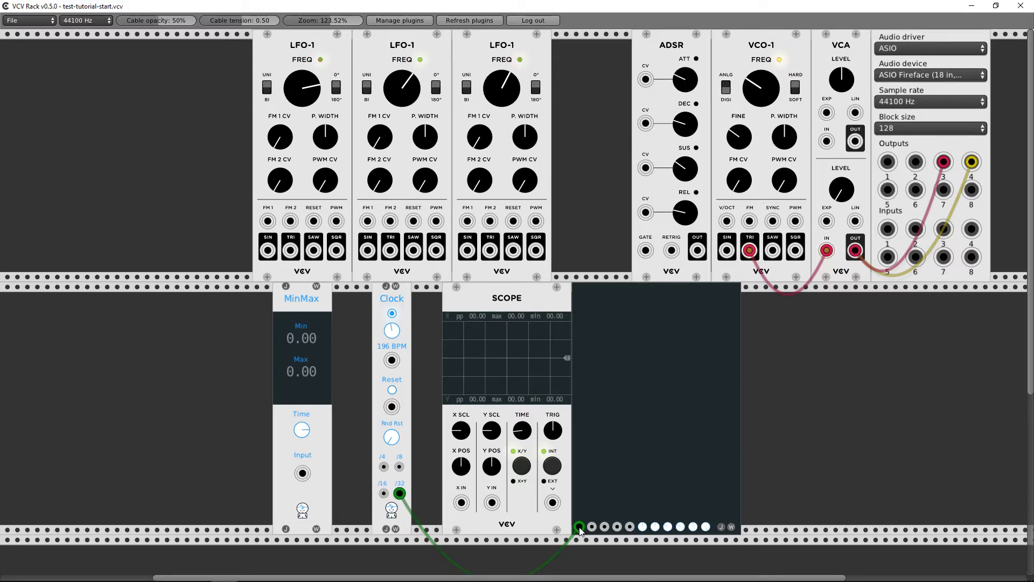
Step: Delete the FullScope and Scope modules
drag(382, 466, 612, 340)
key(Delete)
key(Delete)
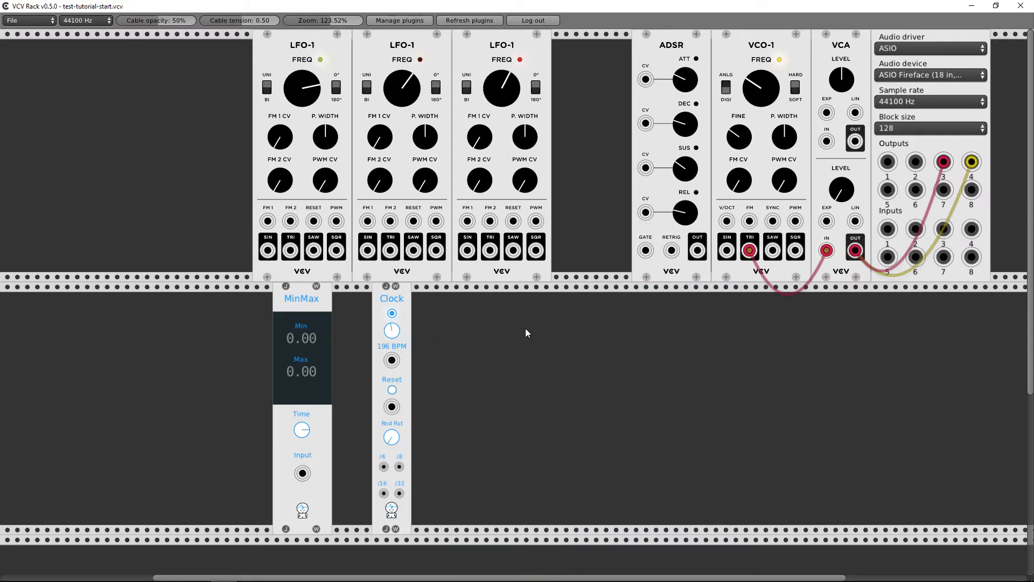
Step: Add a GridSeq module beside SimpleClock and connect SimpleClock's /4 output to its right-direction input
right_click(526, 329)
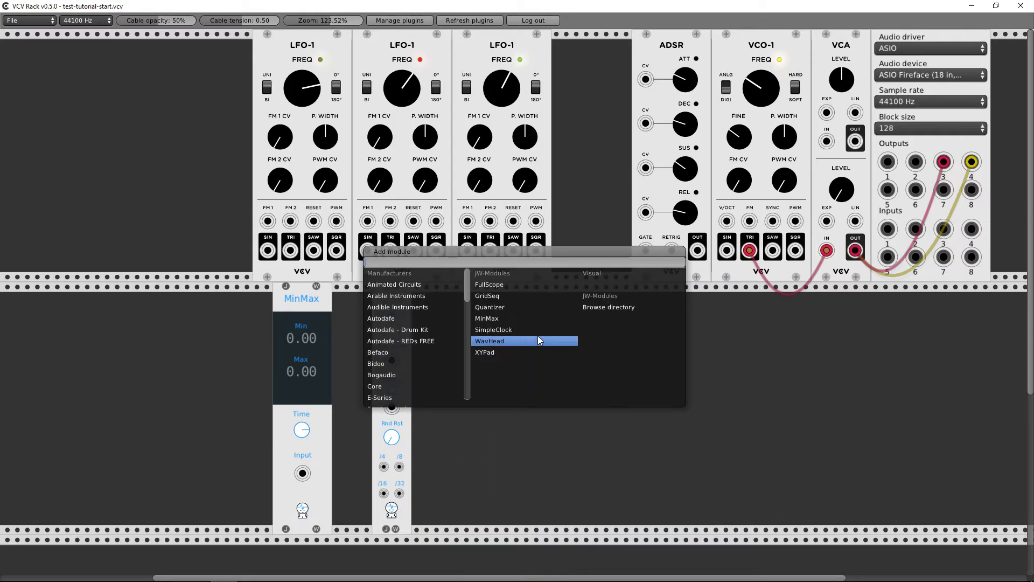
click(501, 296)
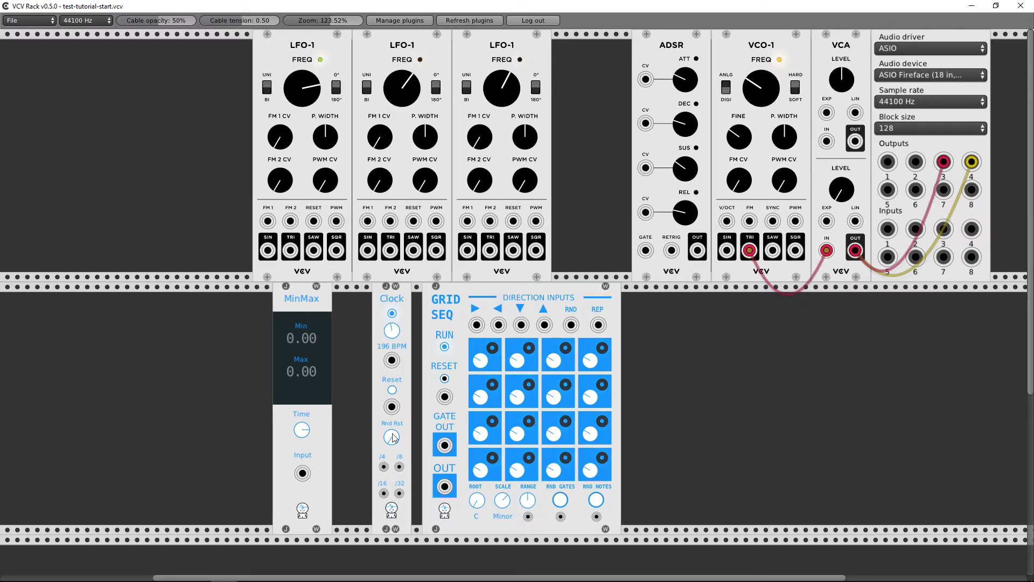
drag(384, 467, 476, 324)
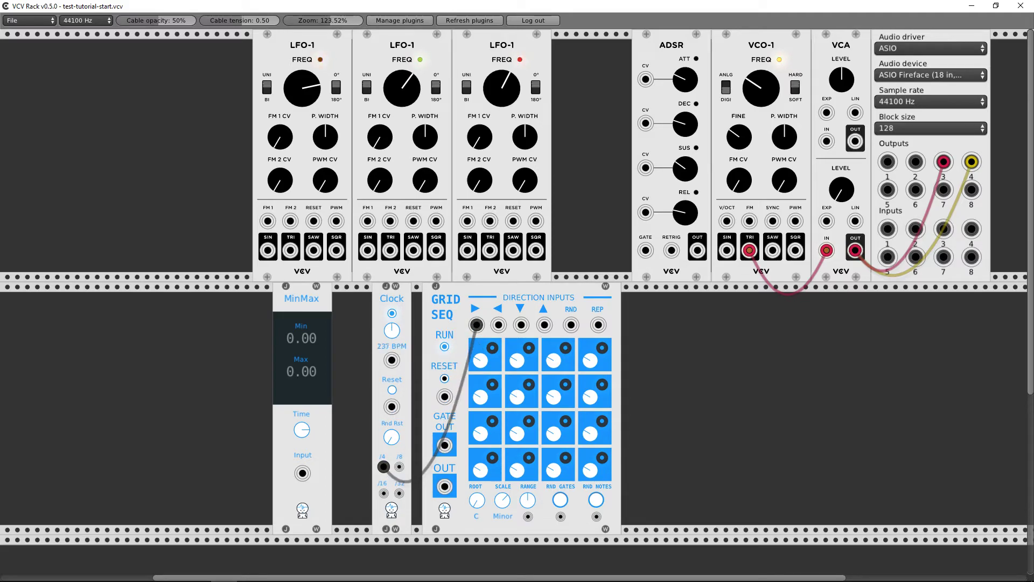
Step: Raise SimpleClock's tempo to 243 BPM, try /4 and /8 on GridSeq's right- and down-direction inputs, and unplug both cables
drag(383, 468, 562, 301)
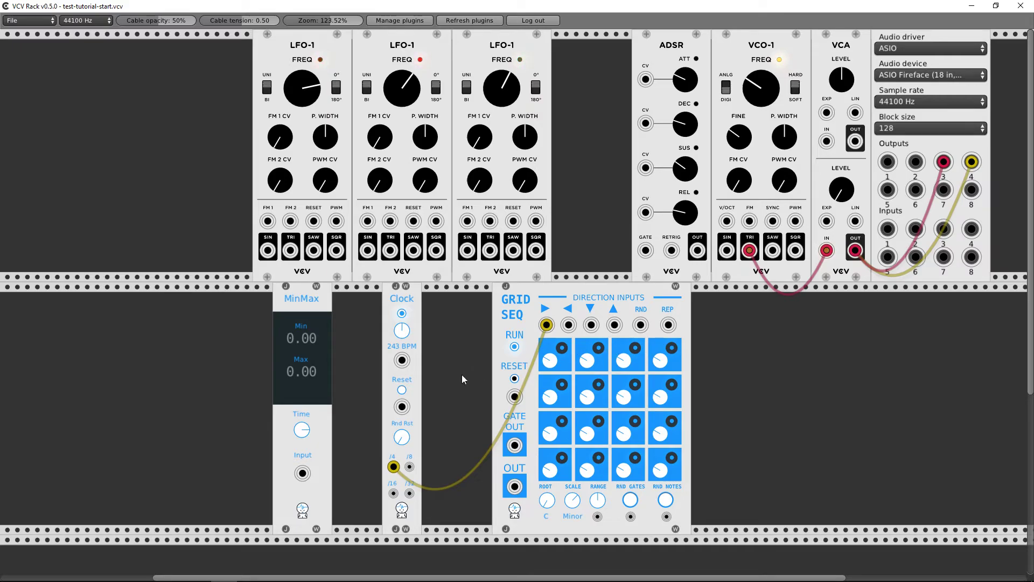
drag(409, 467, 591, 325)
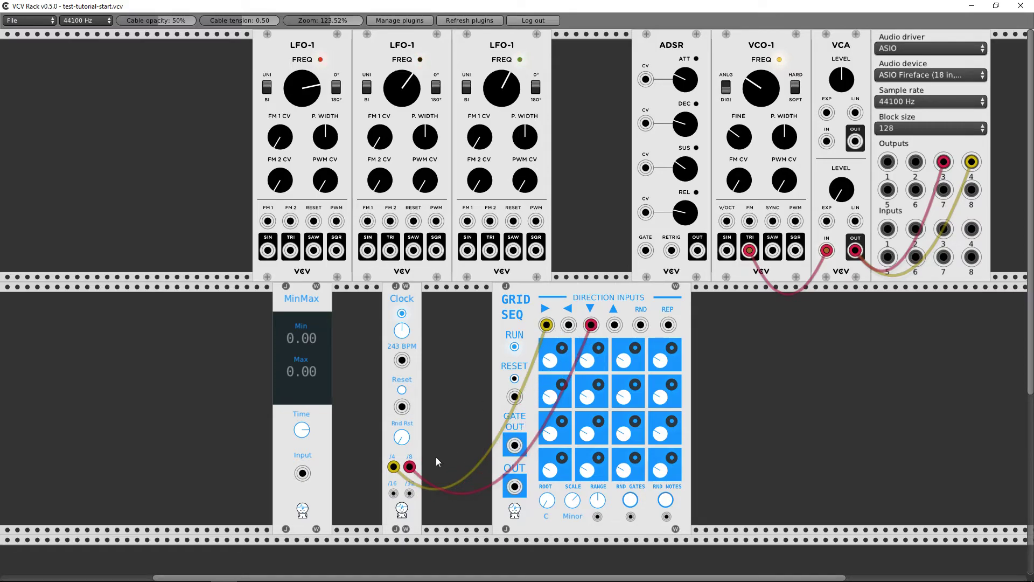
drag(409, 467, 455, 422)
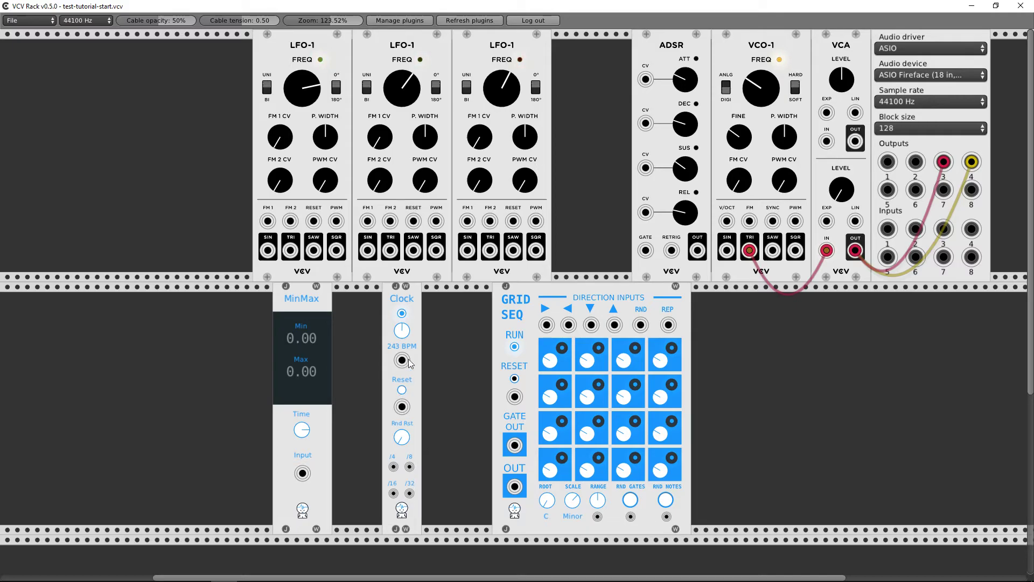
Step: Connect SimpleClock's main clock output to MinMax's input and move GridSeq further away from SimpleClock
drag(402, 360, 299, 478)
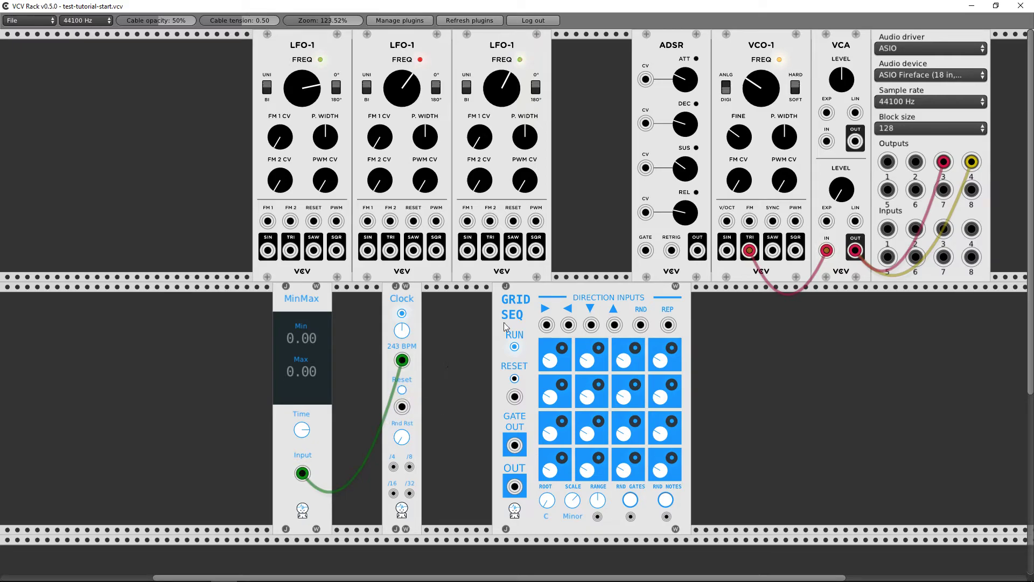
drag(505, 326, 616, 327)
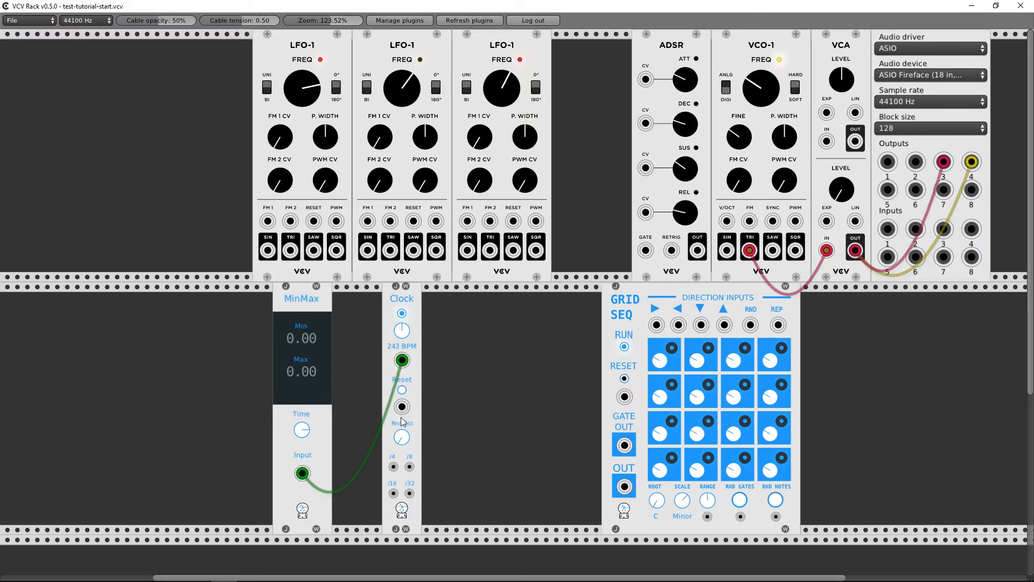
drag(401, 408, 453, 402)
right_click(440, 379)
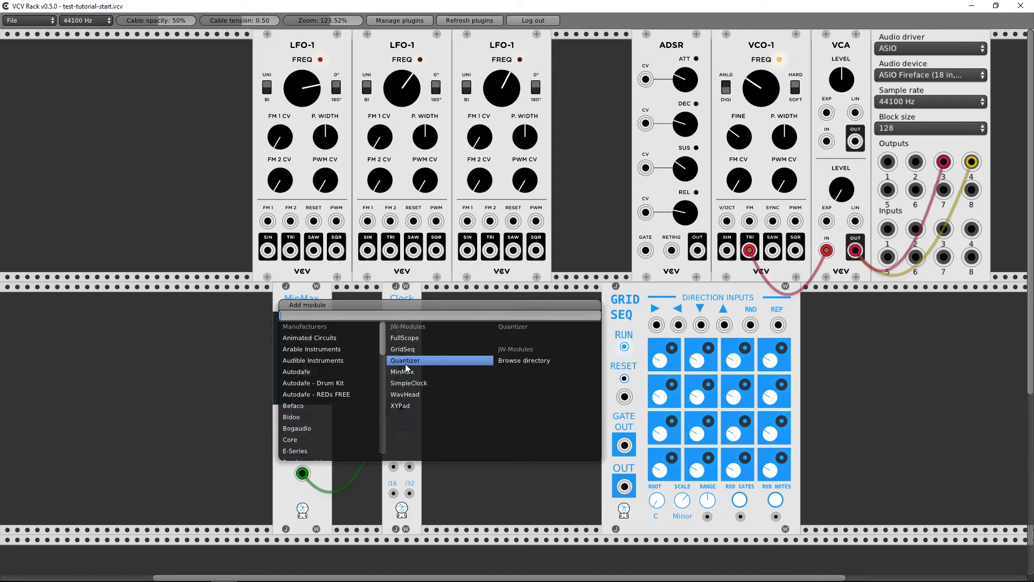
click(575, 296)
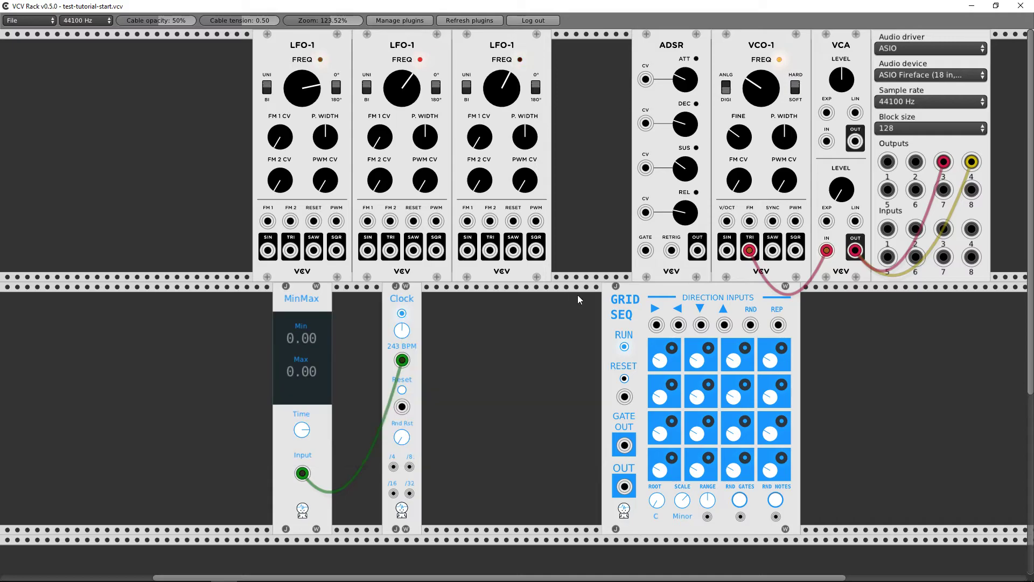
Step: Move GridSeq directly beside SimpleClock and feed its right-direction input from the /32 output, switching the cable to /8
drag(631, 302, 452, 302)
drag(409, 493, 477, 325)
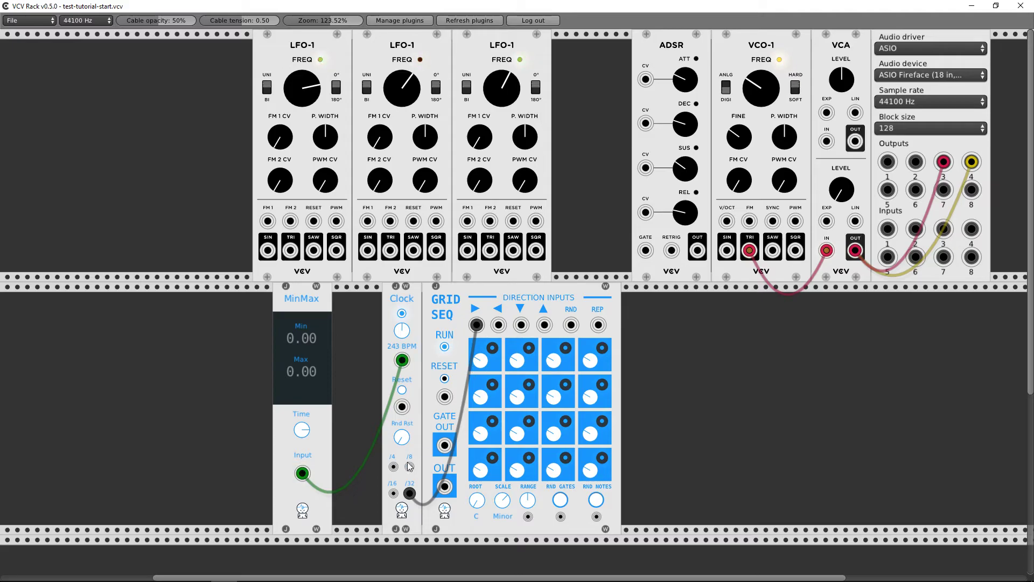
drag(409, 493, 411, 466)
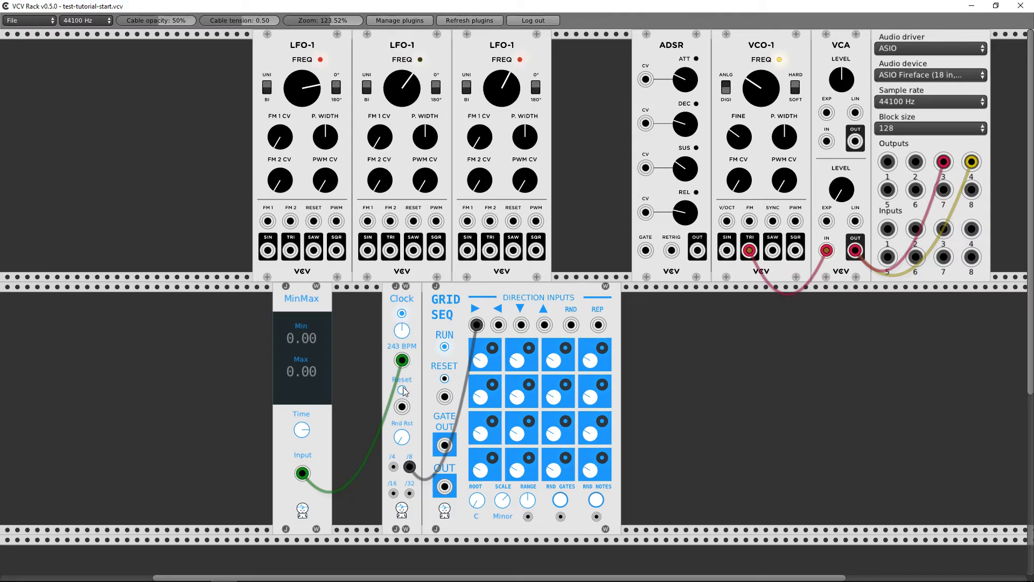
Step: Separate GridSeq from SimpleClock and connect MinMax's input to SimpleClock's Reset output in place of the main clock output
drag(431, 404, 481, 405)
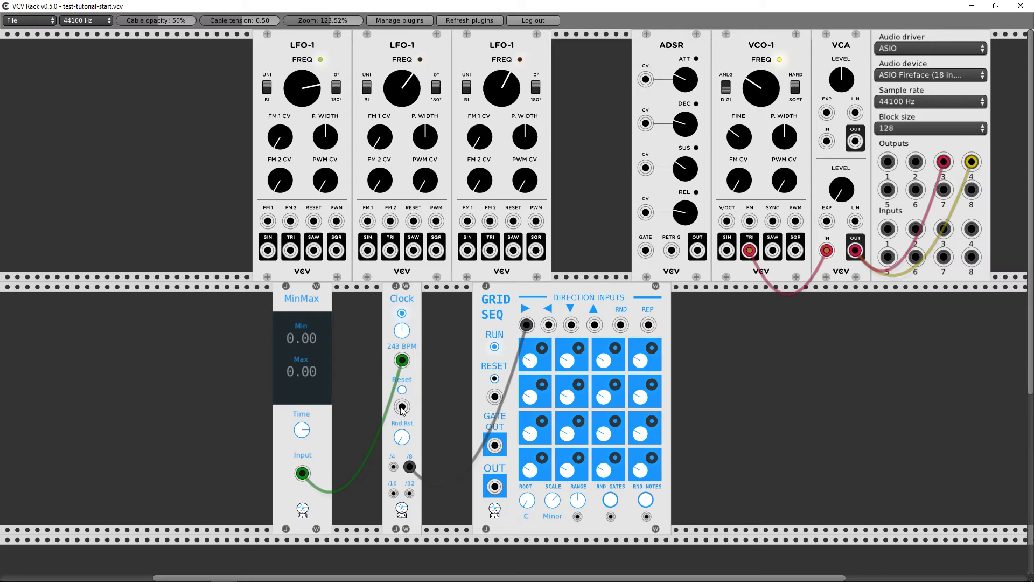
drag(402, 408, 239, 256)
drag(399, 405, 335, 433)
drag(304, 473, 358, 457)
drag(402, 407, 303, 473)
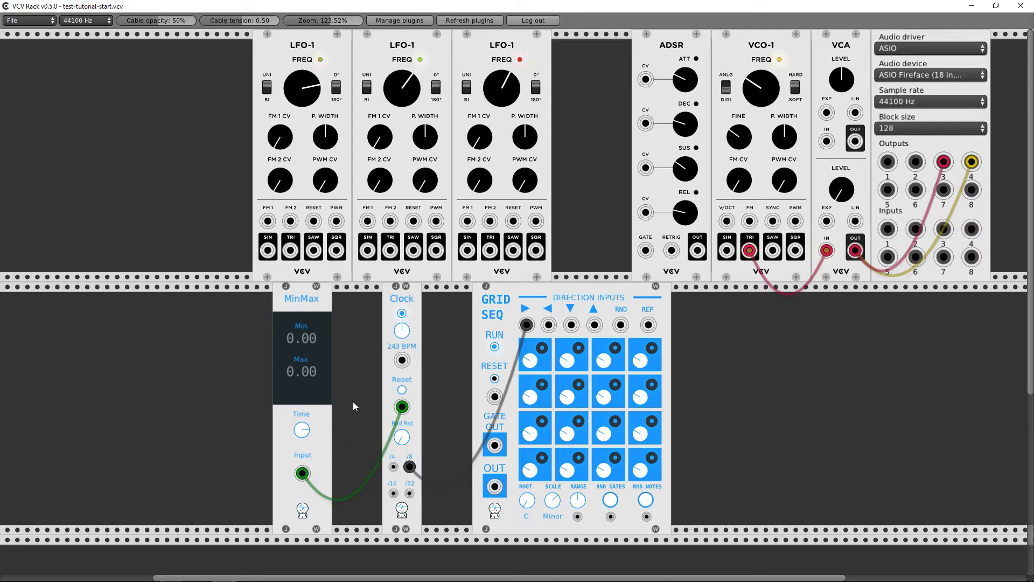
Step: Trigger SimpleClock's reset several times and turn up its Rnd Rst knob to demonstrate the Reset output
click(401, 392)
click(402, 393)
click(402, 392)
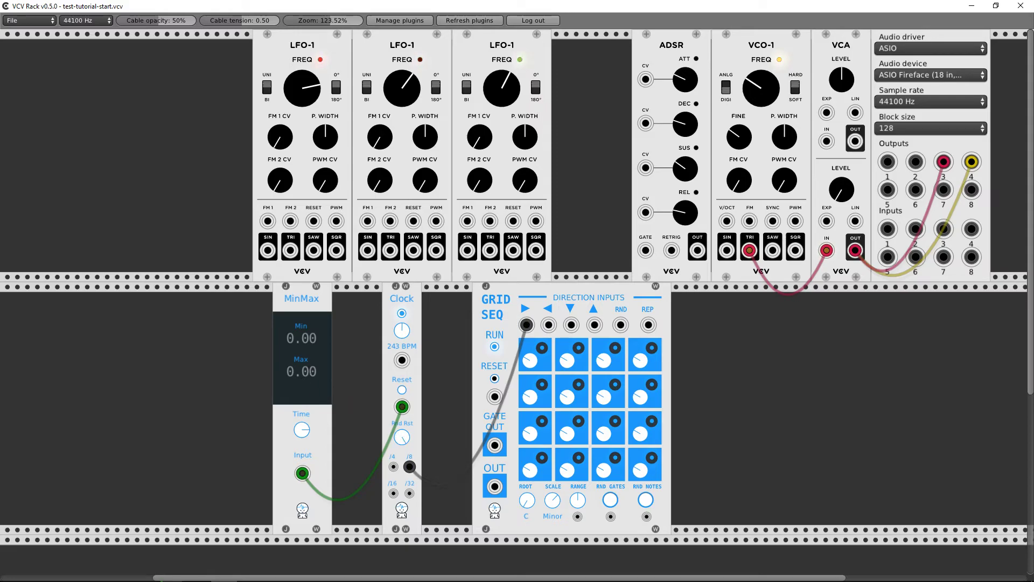
Step: Clock GridSeq's left-direction input from /4 and patch its gate and note outputs to ADSR GATE, VCO-1 V/OCT and, via ADSR, VCA LIN
drag(411, 467, 549, 324)
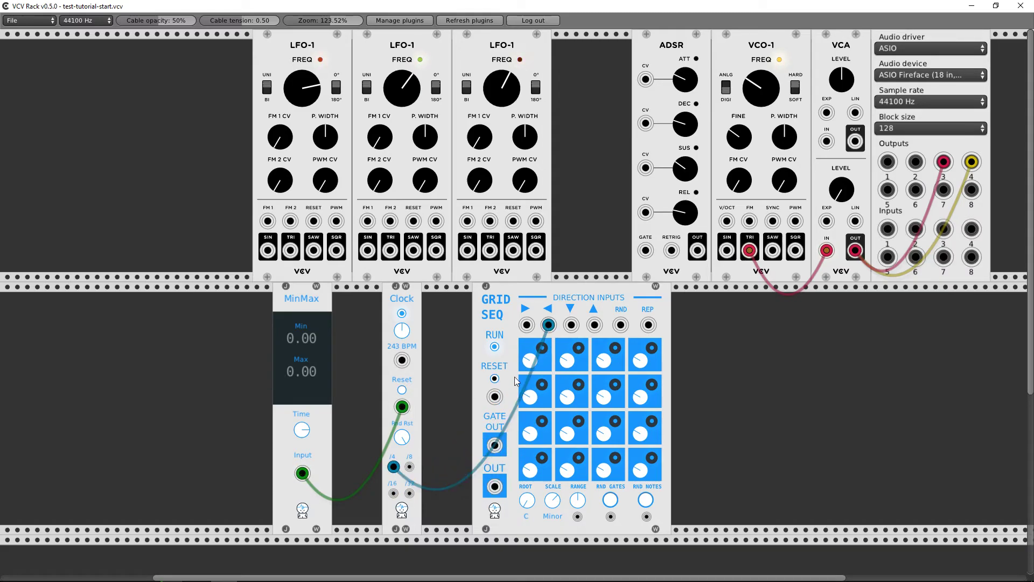
drag(495, 445, 645, 250)
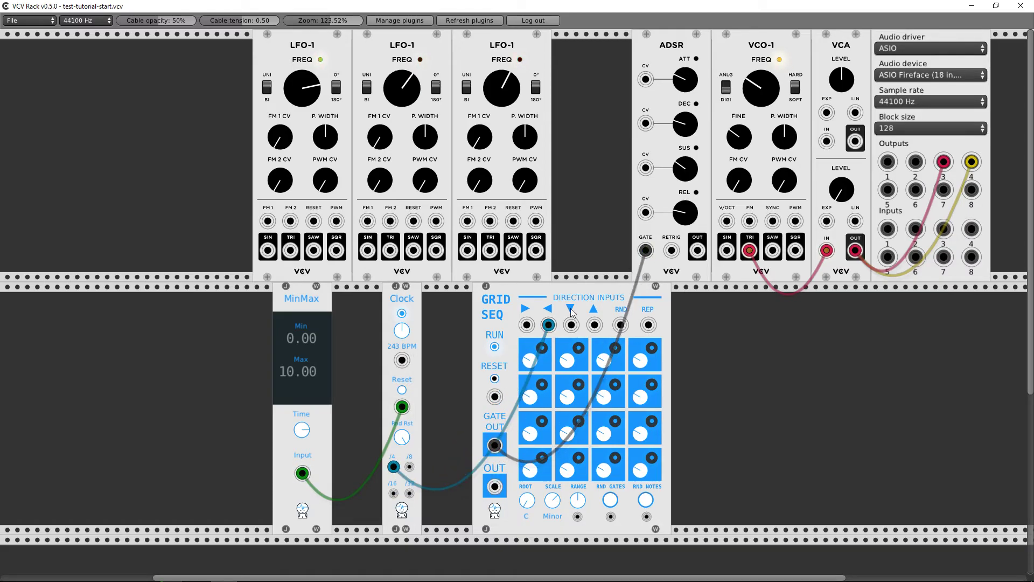
drag(495, 487, 727, 221)
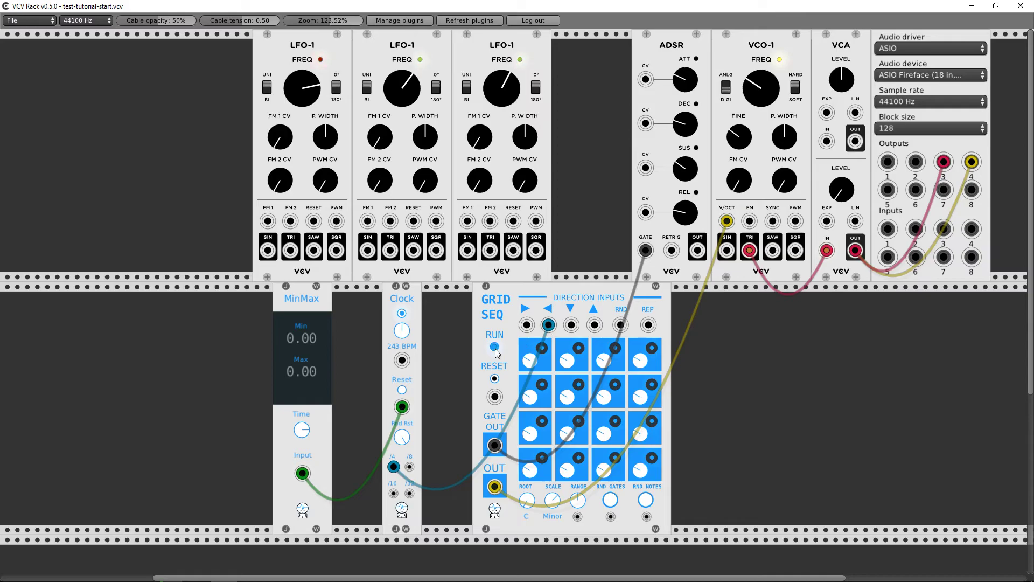
drag(495, 445, 646, 252)
drag(855, 221, 697, 250)
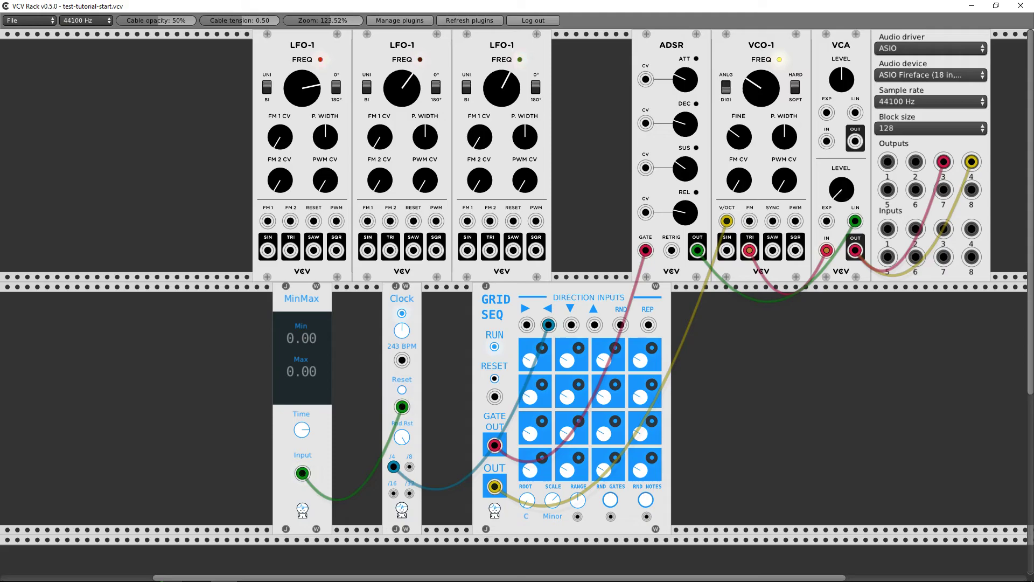
Step: Set GridSeq's gate mode to Retrigger and check that option
right_click(491, 334)
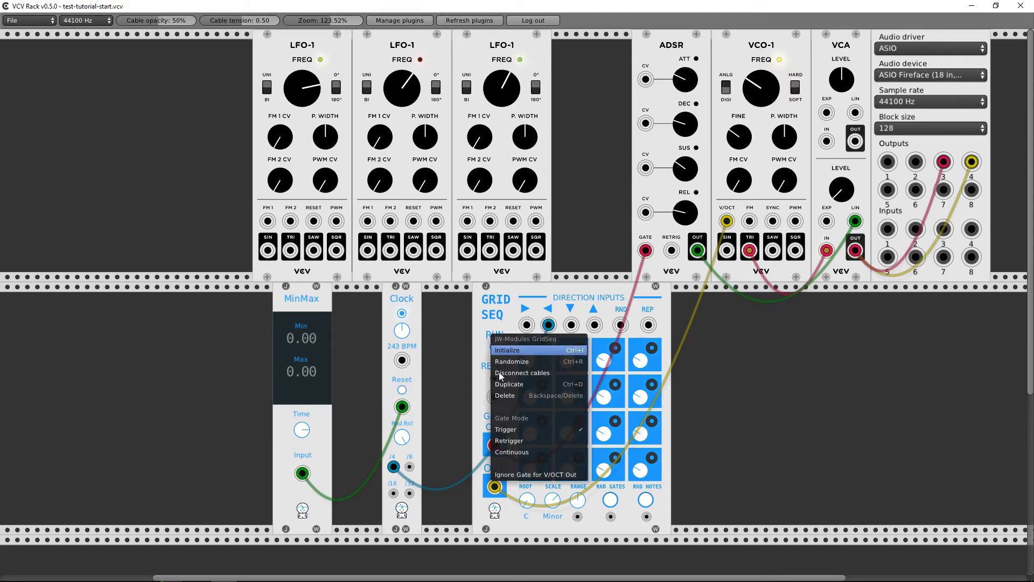
click(503, 442)
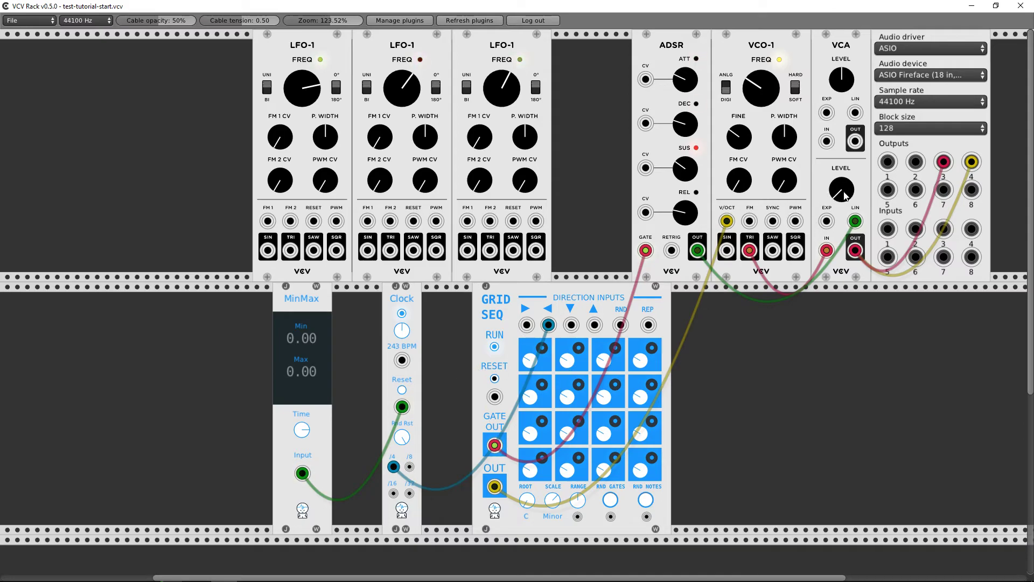
right_click(597, 293)
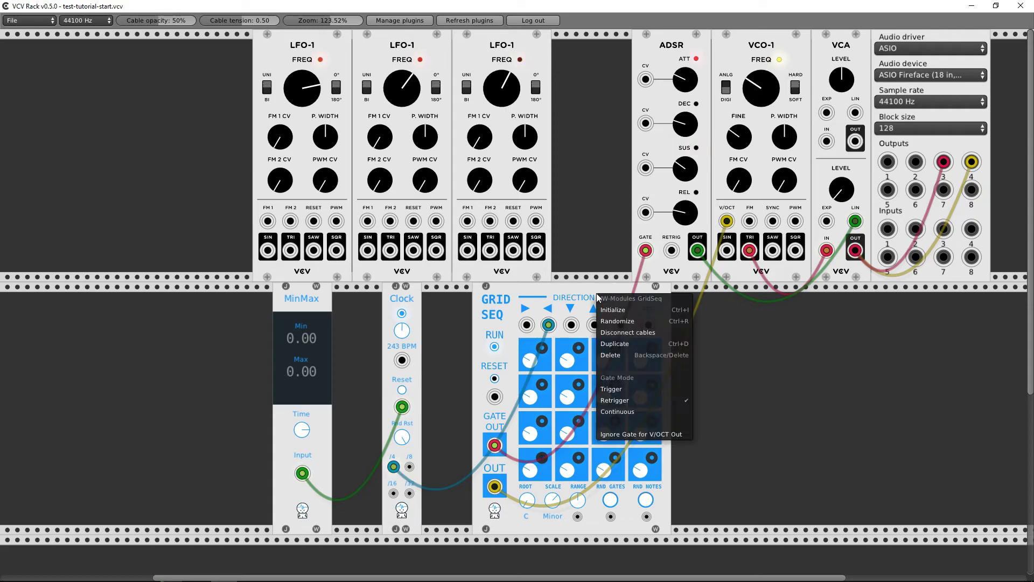
click(523, 291)
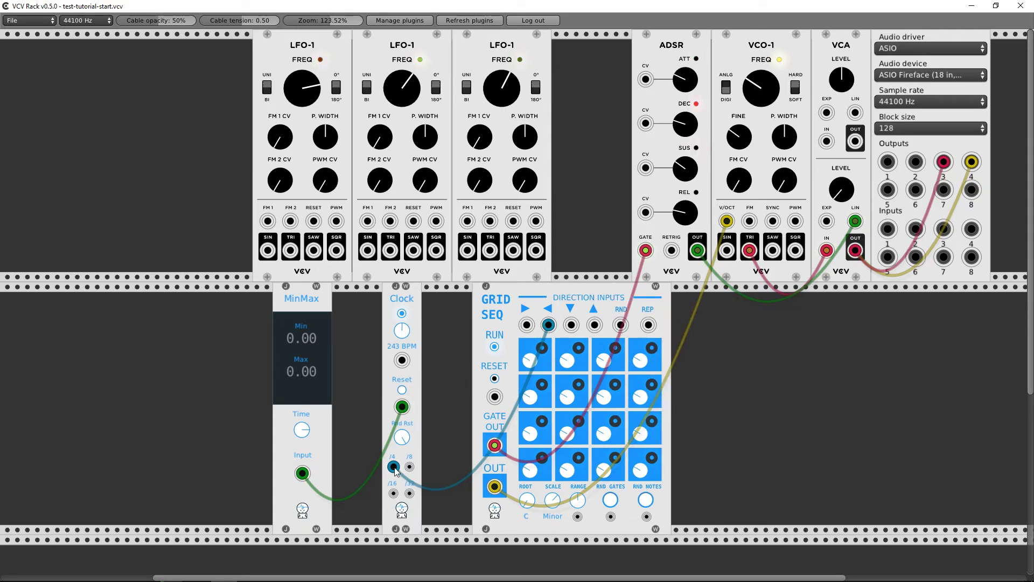
Step: Check GridSeq's output cables and adjust the ADSR envelope, turning its release down to minimum
drag(494, 486, 492, 490)
mouse_move(499, 445)
mouse_down()
mouse_move(497, 461)
mouse_move(494, 447)
mouse_up()
drag(682, 169, 682, 201)
drag(687, 207, 688, 214)
mouse_move(856, 221)
mouse_down()
mouse_move(845, 233)
mouse_move(856, 222)
mouse_up()
mouse_move(646, 251)
mouse_down()
mouse_move(624, 267)
mouse_move(648, 250)
mouse_up()
Step: Move GridSeq's clock cable to its right-direction input and feed it from SimpleClock's main clock output
drag(548, 325, 527, 324)
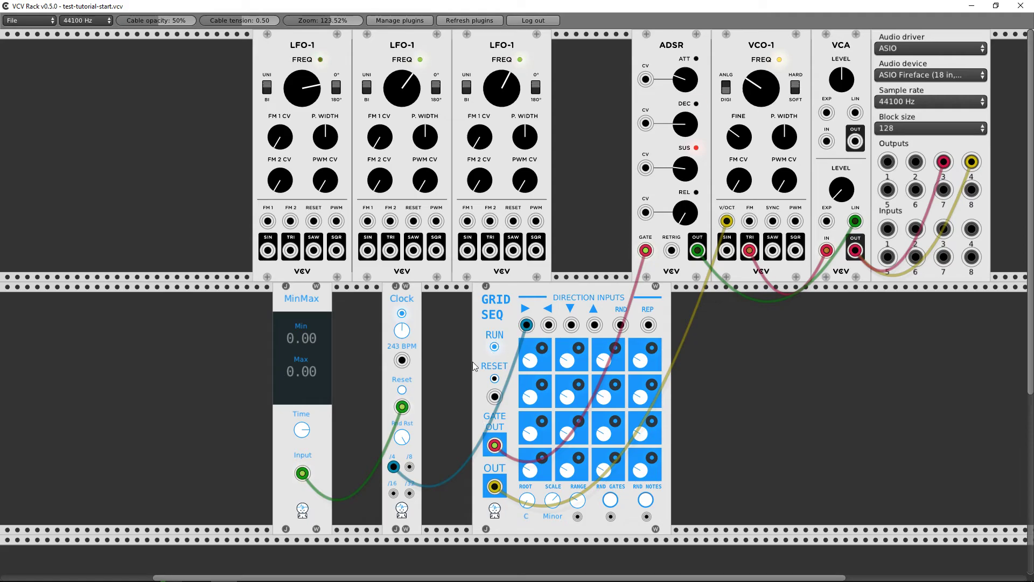
drag(393, 466, 405, 360)
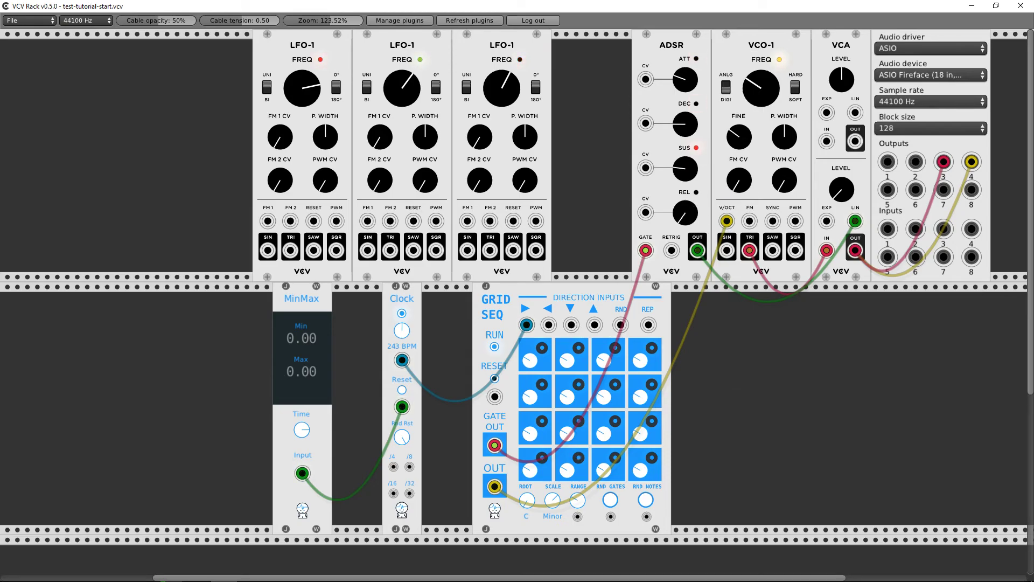
Step: Trim the VCA level and ADSR decay, and initialize the ADSR module
drag(834, 192, 834, 199)
drag(679, 128, 679, 103)
right_click(668, 134)
click(673, 144)
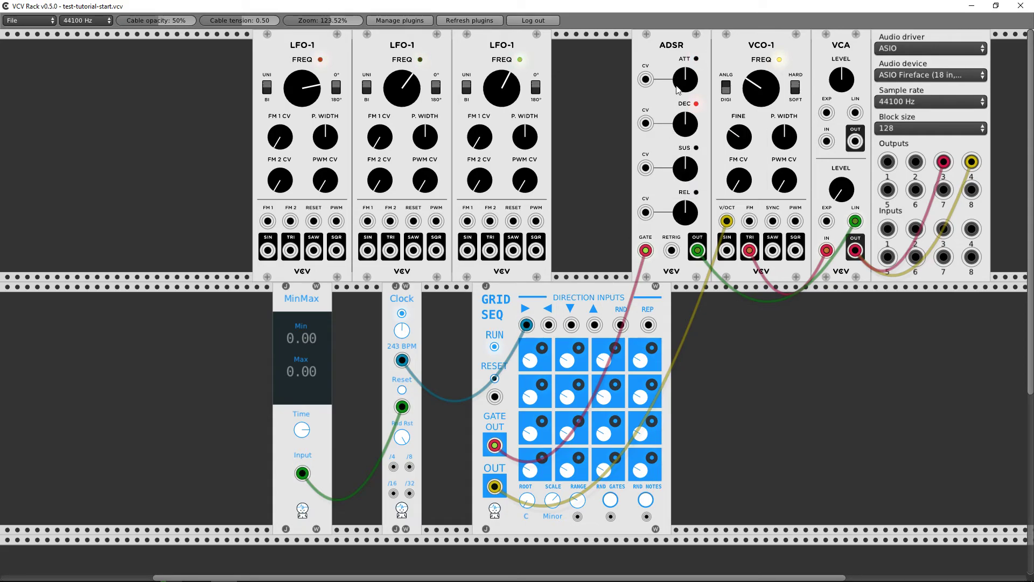
Step: Lower the ADSR's attack, decay and sustain, and turn its release down to minimum
drag(682, 84, 681, 194)
drag(683, 128, 683, 202)
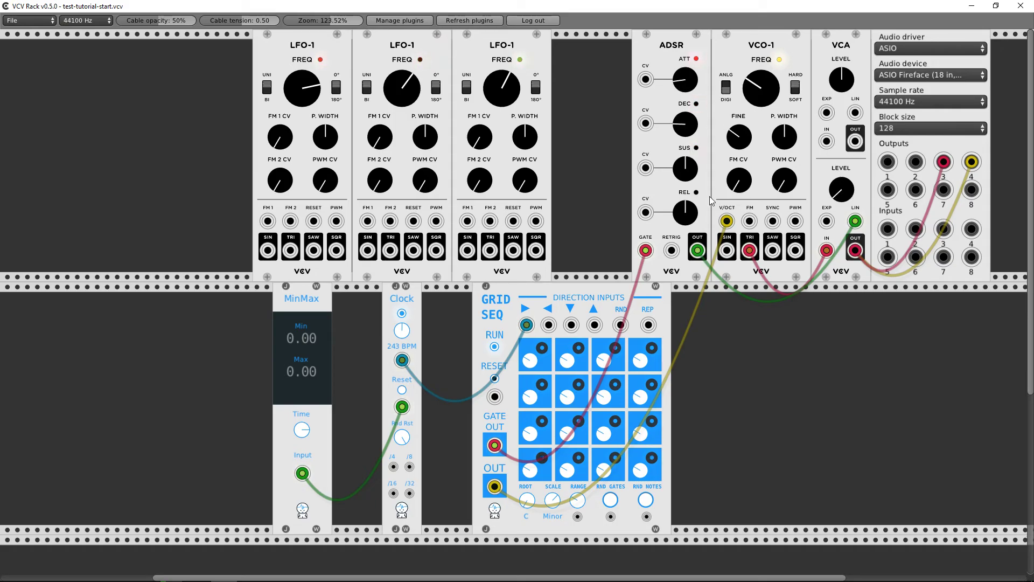
drag(685, 212, 685, 259)
drag(686, 168, 685, 200)
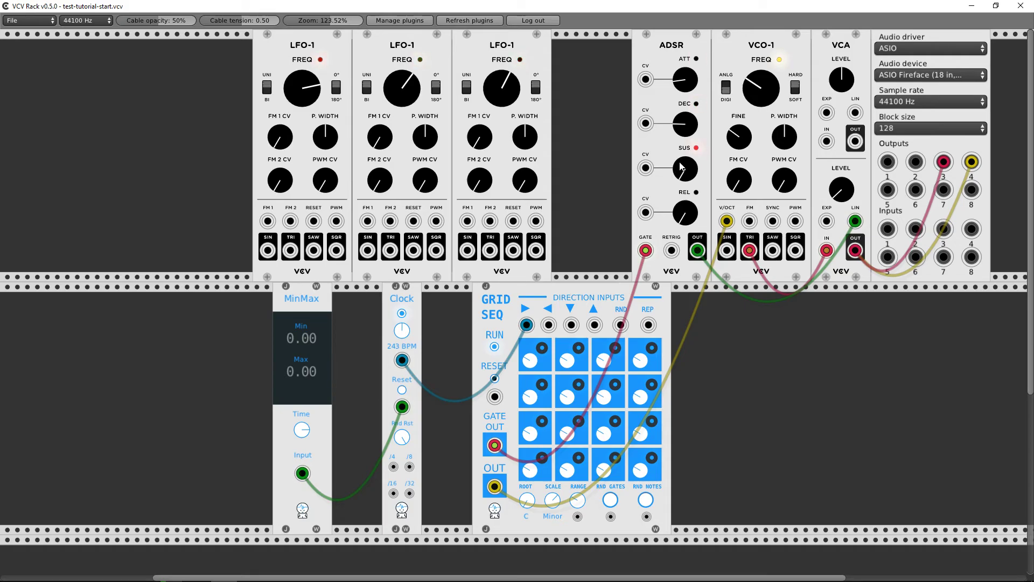
Step: Readjust the ADSR's attack, decay and release, and randomize GridSeq's notes
drag(686, 80, 690, 145)
mouse_move(684, 211)
mouse_down()
mouse_move(685, 157)
mouse_move(685, 215)
mouse_up()
drag(684, 119, 684, 131)
drag(678, 131, 678, 121)
drag(694, 220, 686, 189)
click(645, 501)
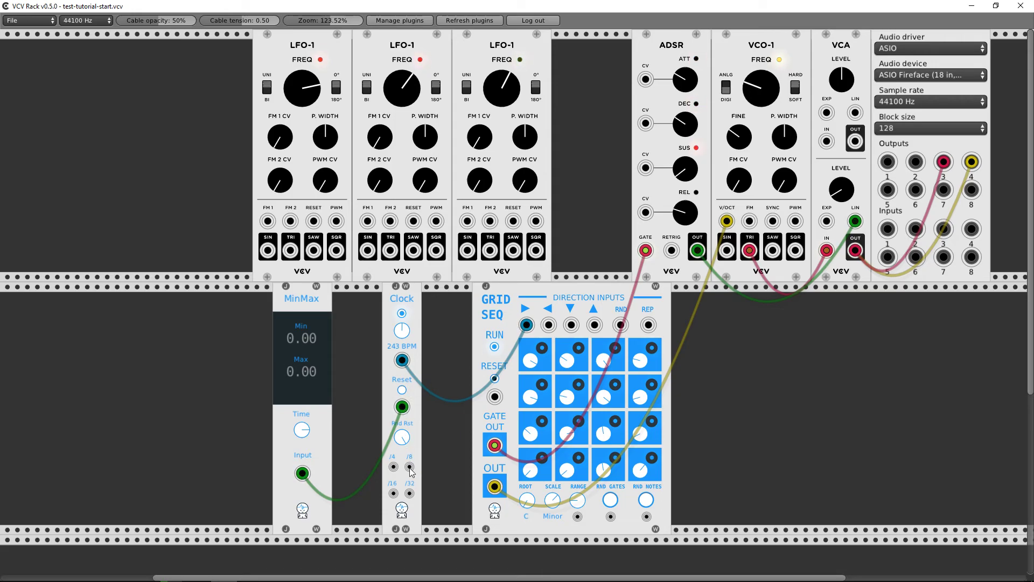
Step: Switch GridSeq's right-direction input to /4, try /8 on its down-direction input, and unplug the /8 cable
drag(388, 470, 449, 380)
mouse_move(420, 467)
mouse_down()
mouse_move(426, 477)
mouse_move(574, 325)
mouse_up()
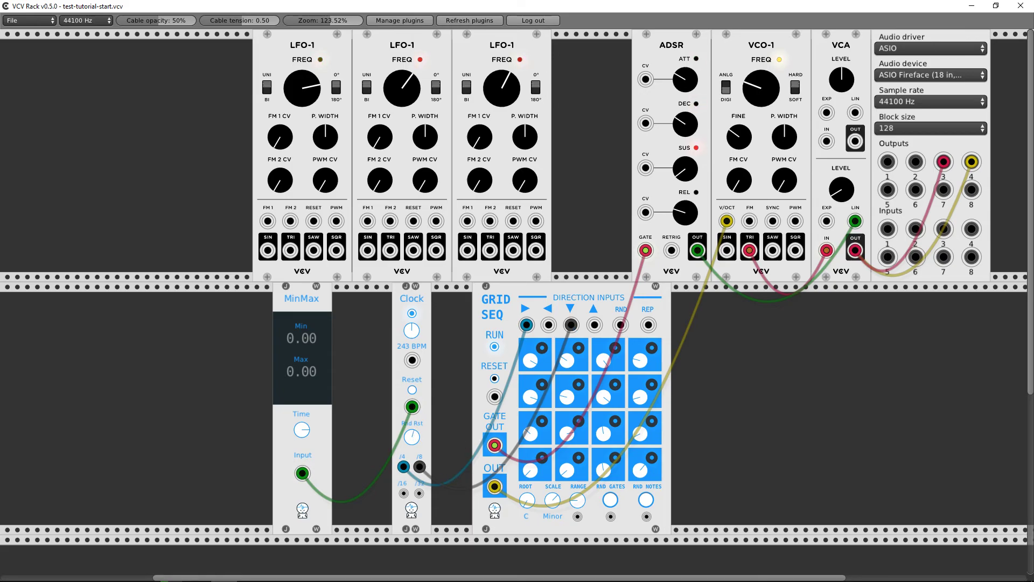
drag(571, 325, 458, 371)
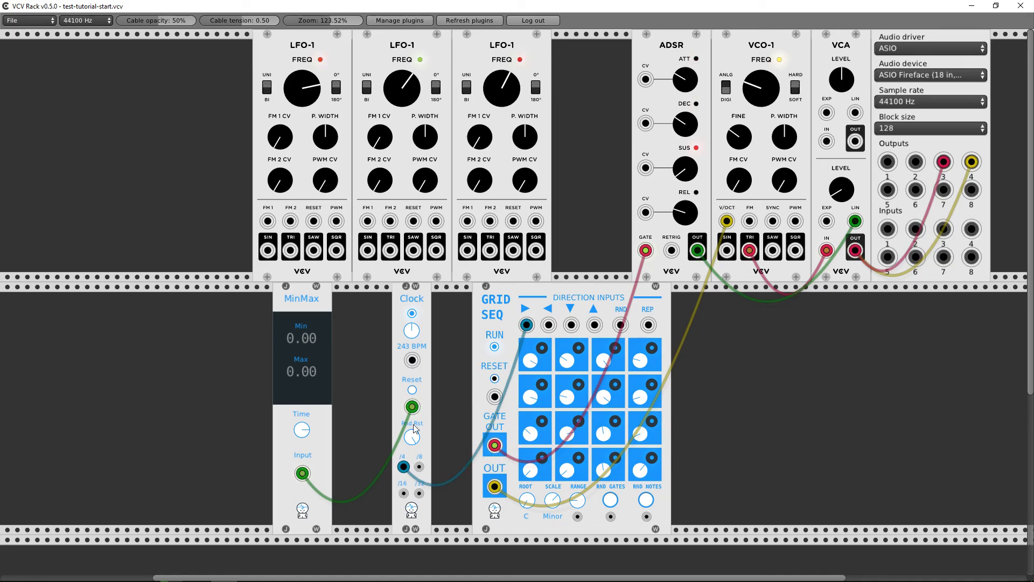
Step: Clock GridSeq's down-direction input from /4 and its right-direction input from the main clock output, and place SimpleClock closer to GridSeq
mouse_move(403, 467)
mouse_down()
mouse_move(411, 410)
mouse_move(403, 469)
mouse_up()
drag(527, 324, 411, 360)
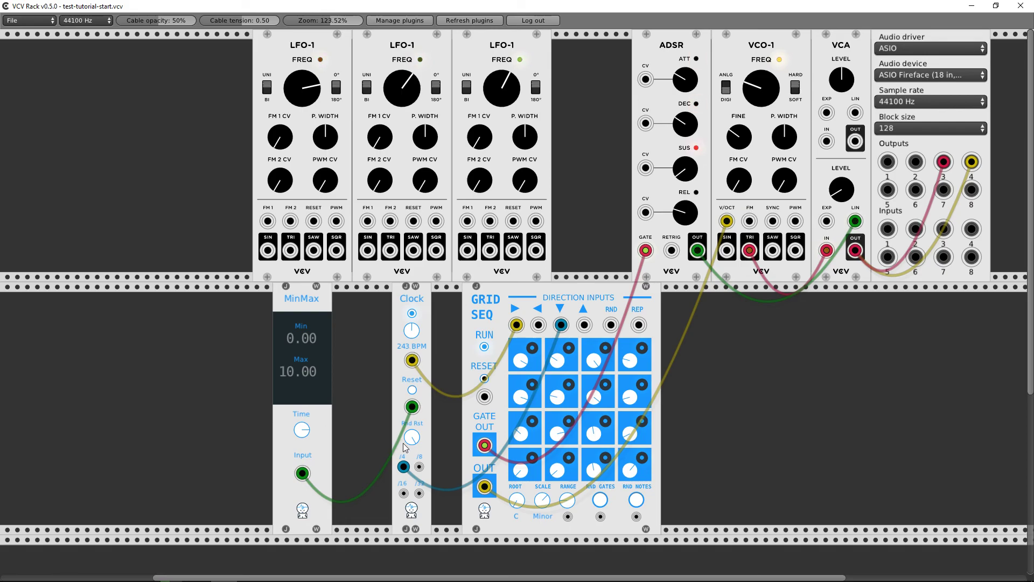
drag(403, 456, 413, 455)
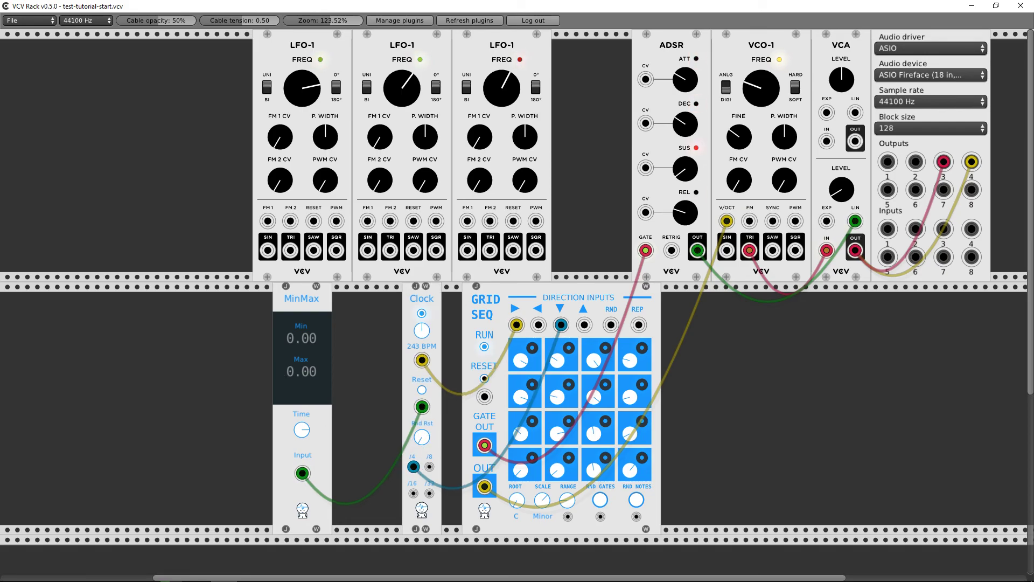
Step: Trigger SimpleClock's reset and vary its Rnd Rst amount to demonstrate random resets
drag(420, 437, 420, 437)
drag(422, 446, 422, 455)
click(423, 390)
drag(418, 436, 418, 515)
Step: Move SimpleClock's Reset cable from MinMax to GridSeq's RND NOTES input, and unplug it
drag(305, 474, 636, 518)
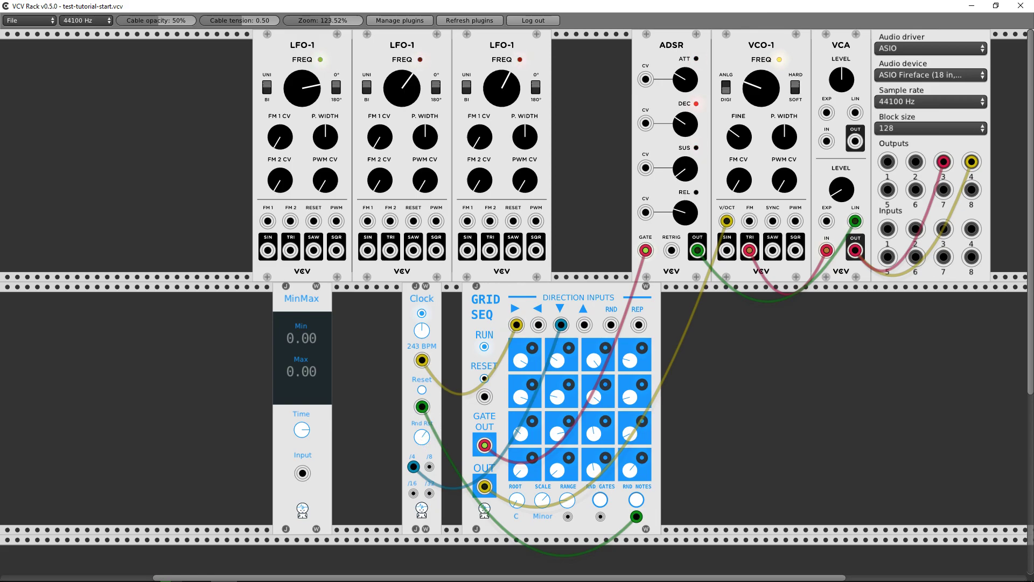
drag(636, 517, 394, 368)
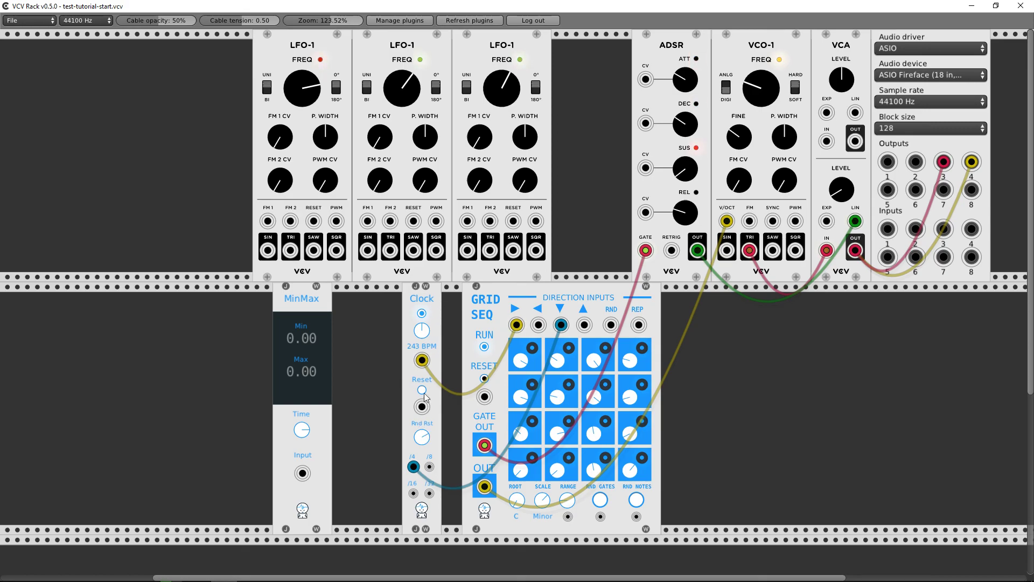
Step: Unplug the cable from SimpleClock's main clock output and move SimpleClock away from GridSeq
drag(470, 305, 464, 333)
drag(422, 364, 408, 401)
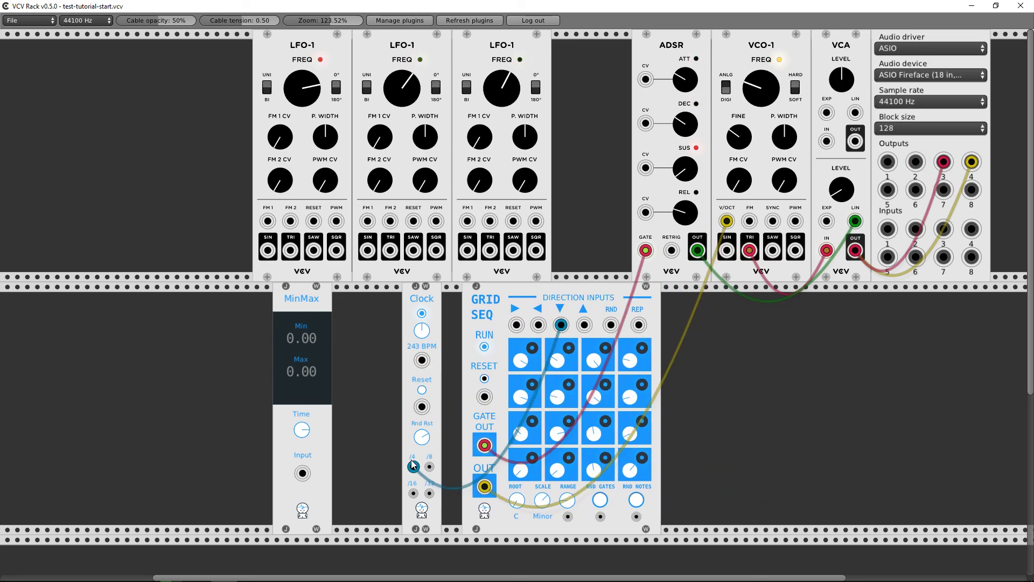
drag(412, 461, 372, 461)
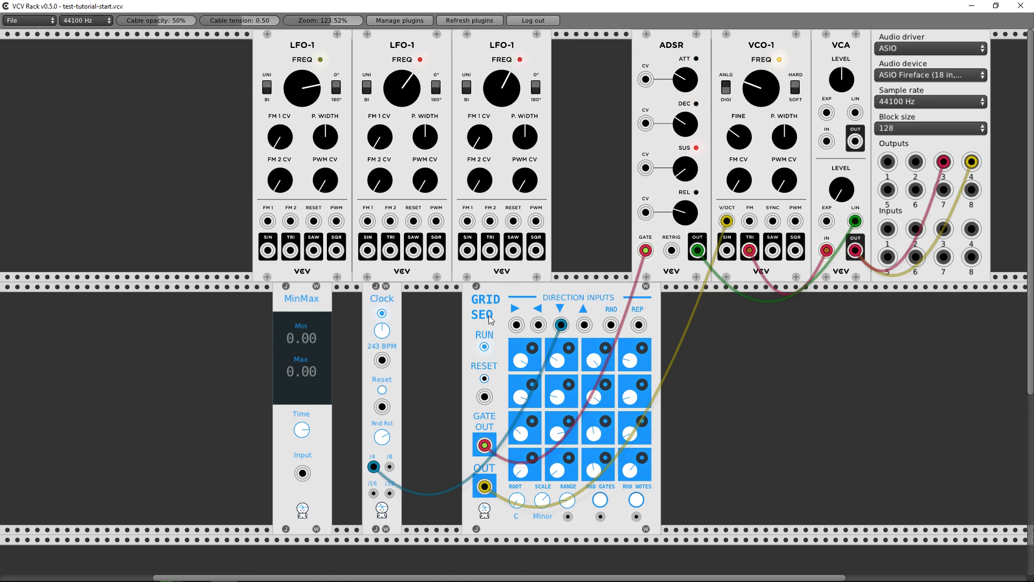
Step: Delete the SimpleClock and MinMax modules
key(Delete)
key(Delete)
right_click(320, 315)
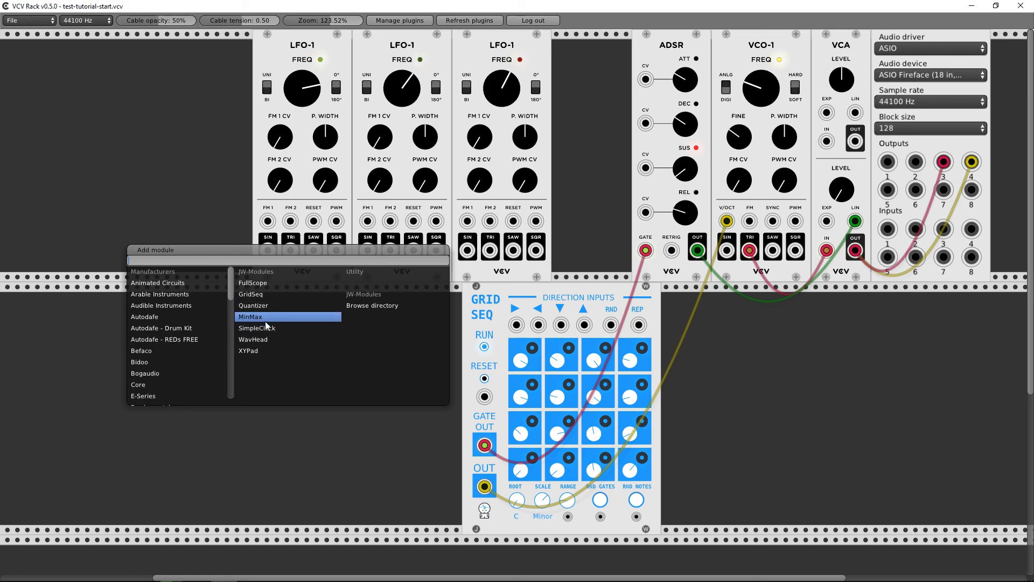
click(285, 431)
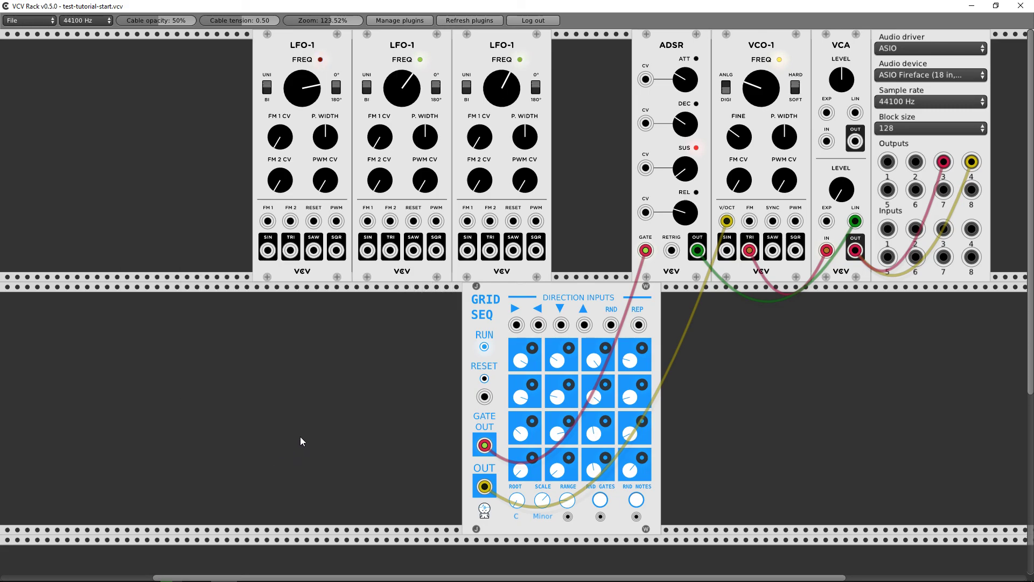